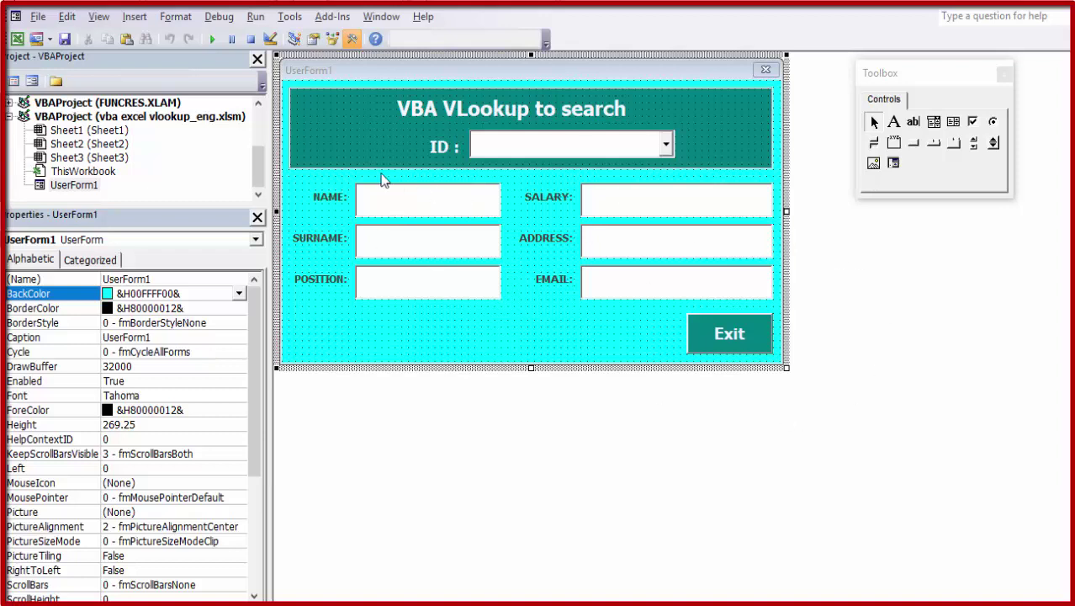
Step: Run UserForm1 from the form designer so it launches over the employee sheet
{"action": "left_click", "coordinate": [211, 40]}
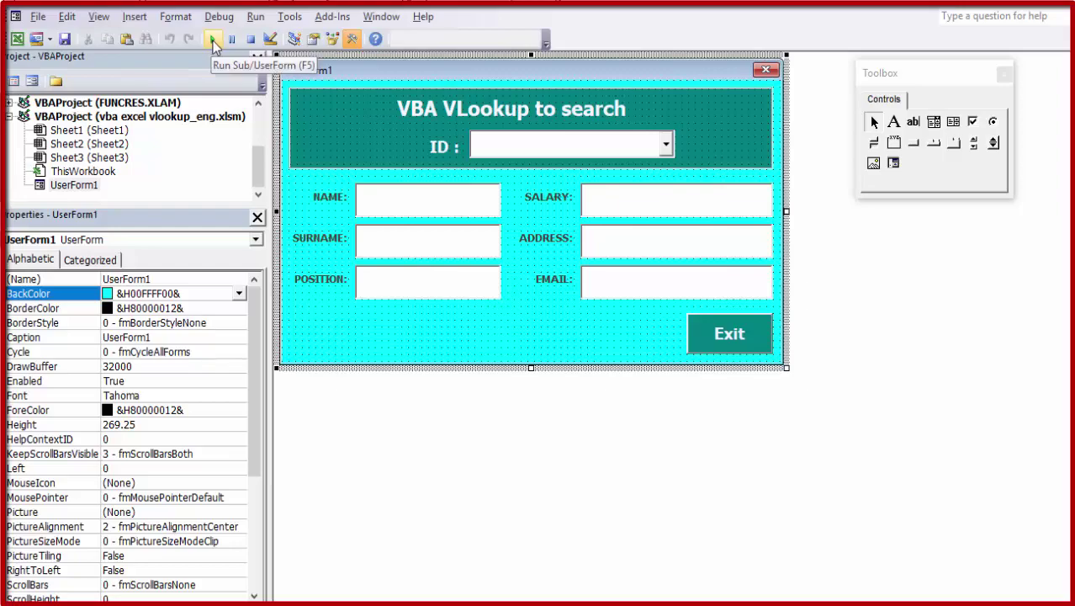
{"action": "left_click", "coordinate": [213, 47]}
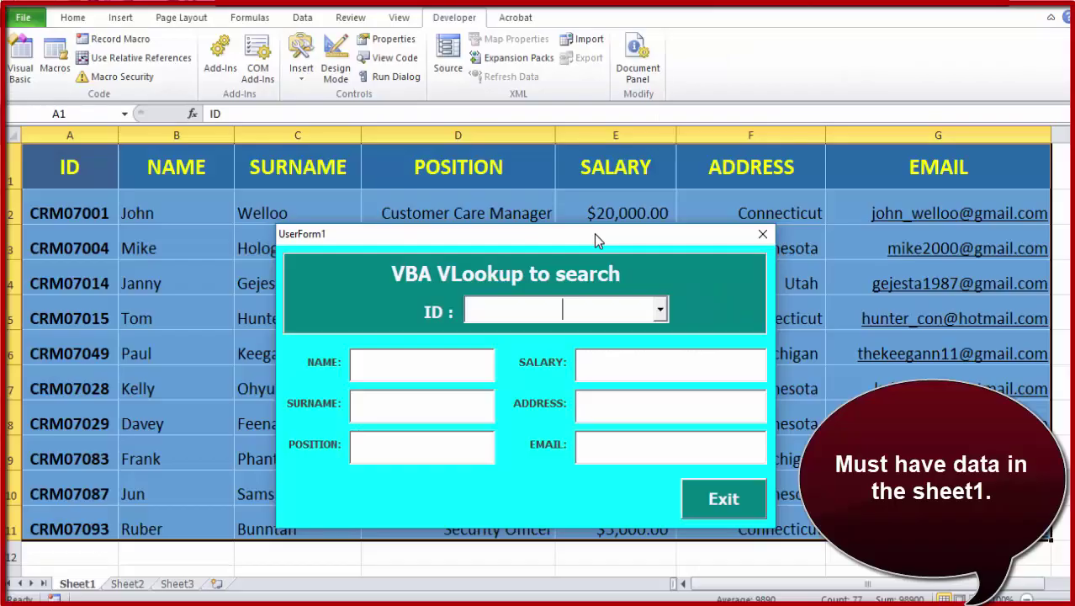
Step: Look up IDs CRM07001, CRM07049 and CRM07028 in the ComboBox, then exit the form
{"action": "left_click", "coordinate": [658, 311]}
{"action": "left_click", "coordinate": [630, 336]}
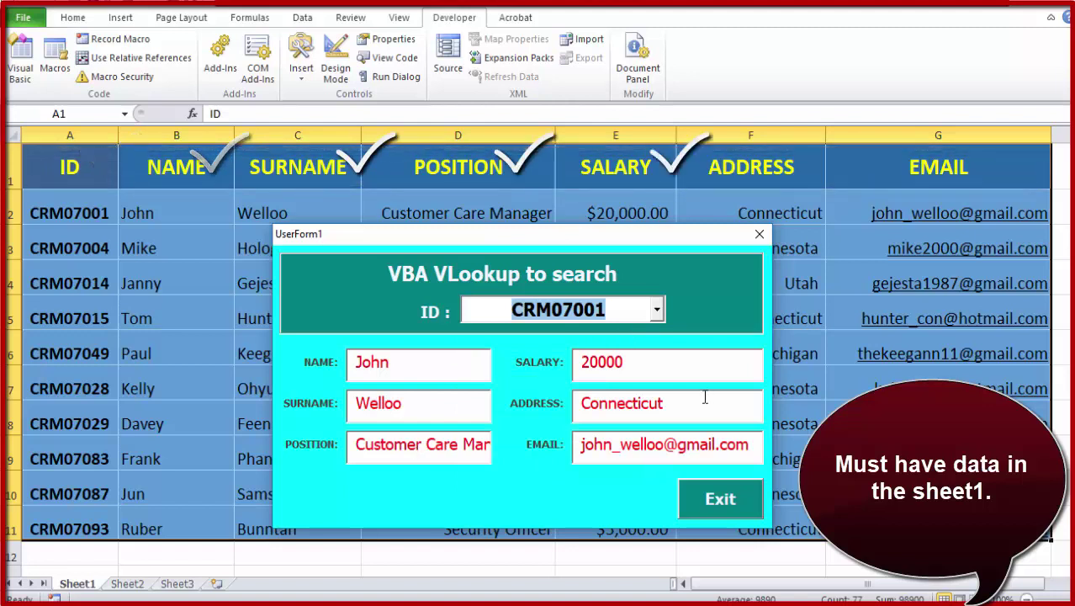
{"action": "left_click_drag", "start_coordinate": [525, 239], "coordinate": [524, 242]}
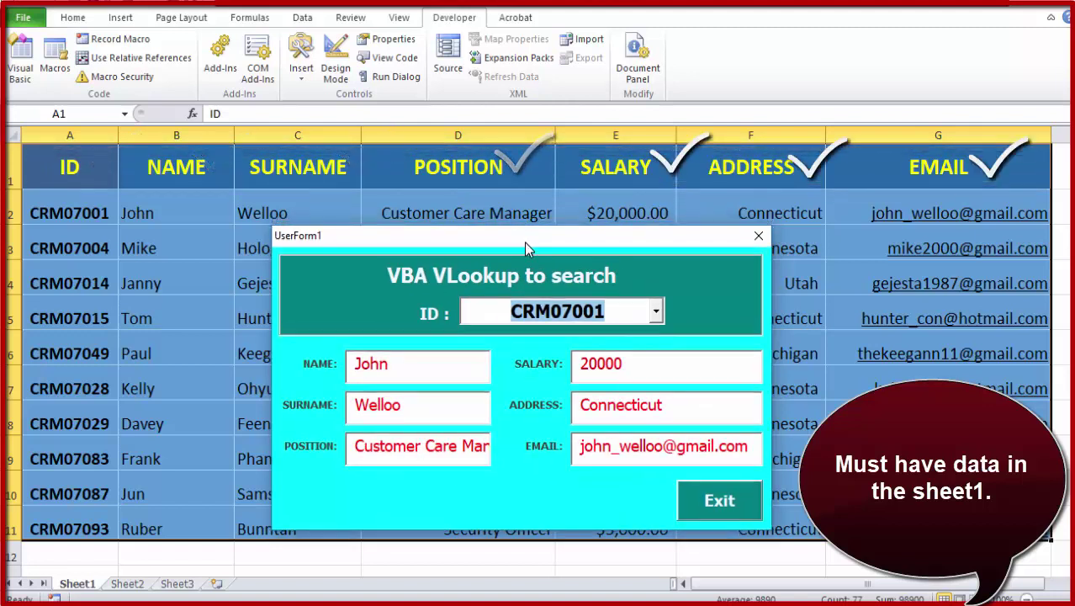
{"action": "left_click", "coordinate": [655, 312]}
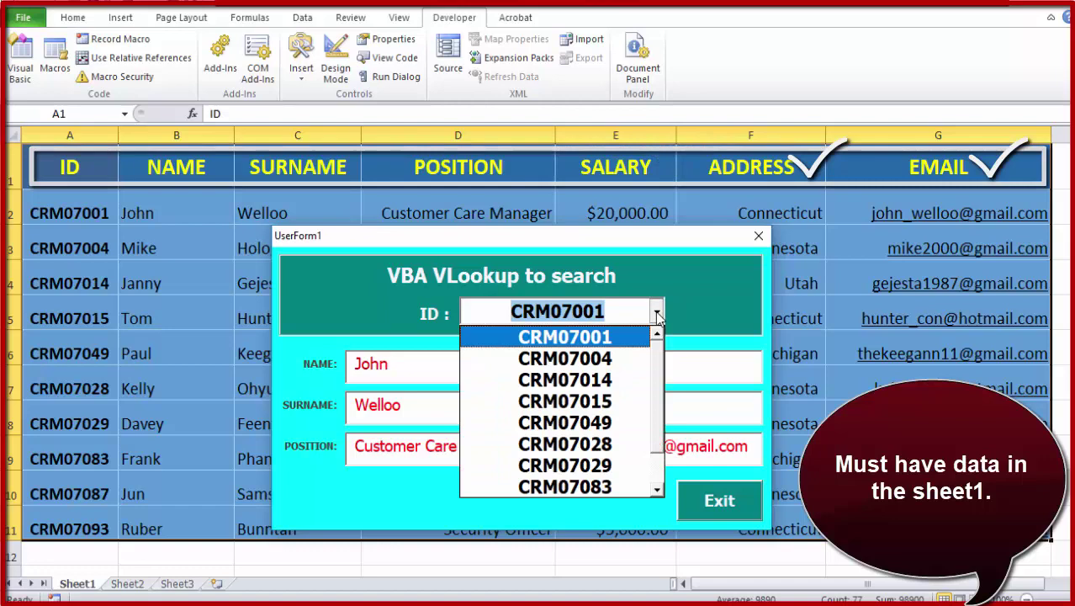
{"action": "left_click", "coordinate": [602, 423]}
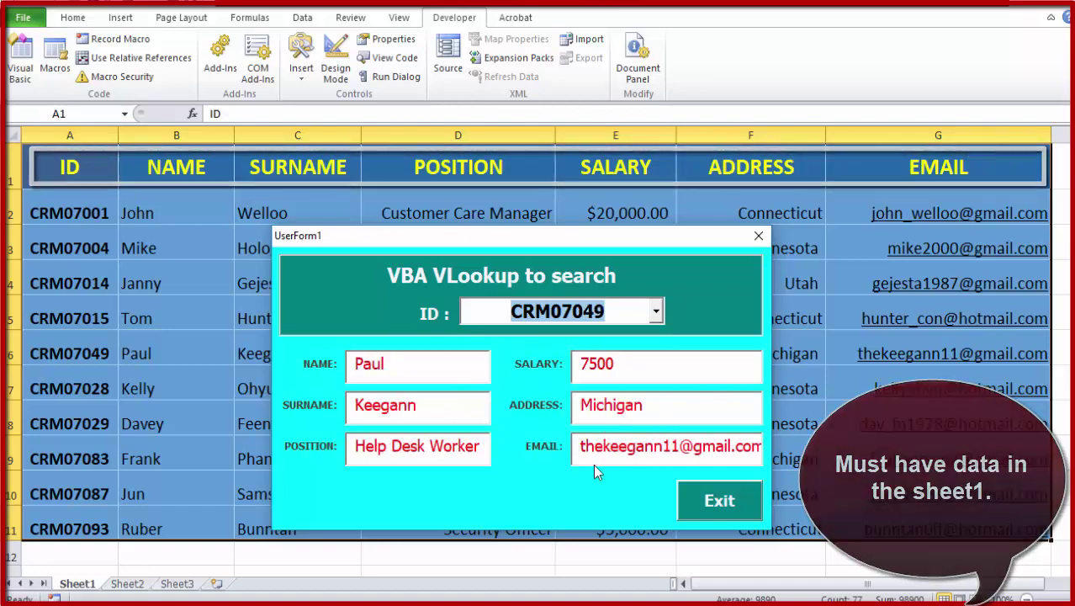
{"action": "left_click", "coordinate": [655, 311]}
{"action": "left_click", "coordinate": [599, 402]}
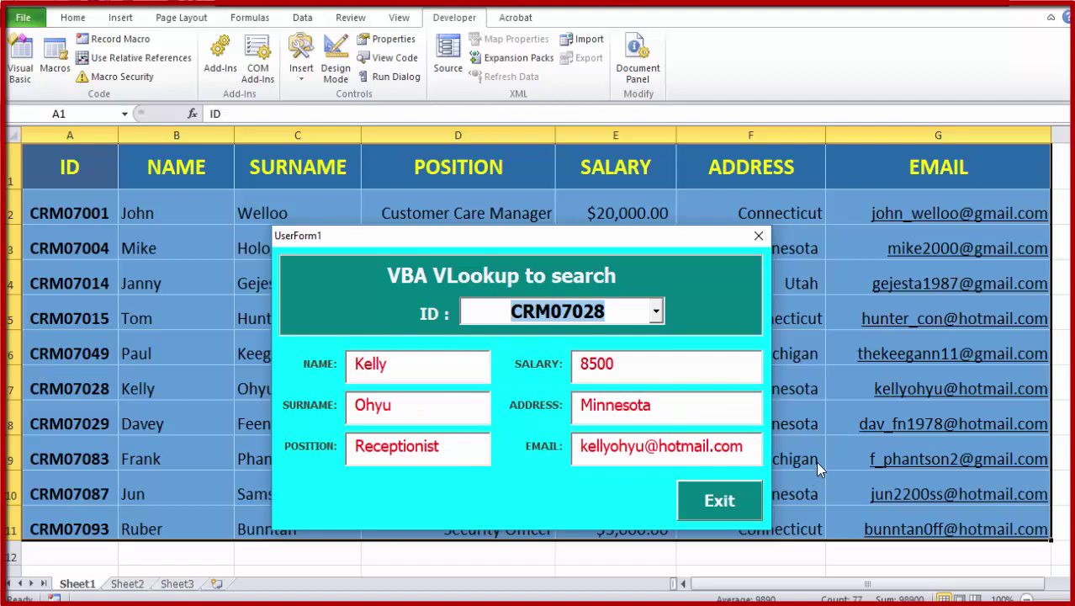
{"action": "left_click", "coordinate": [701, 504]}
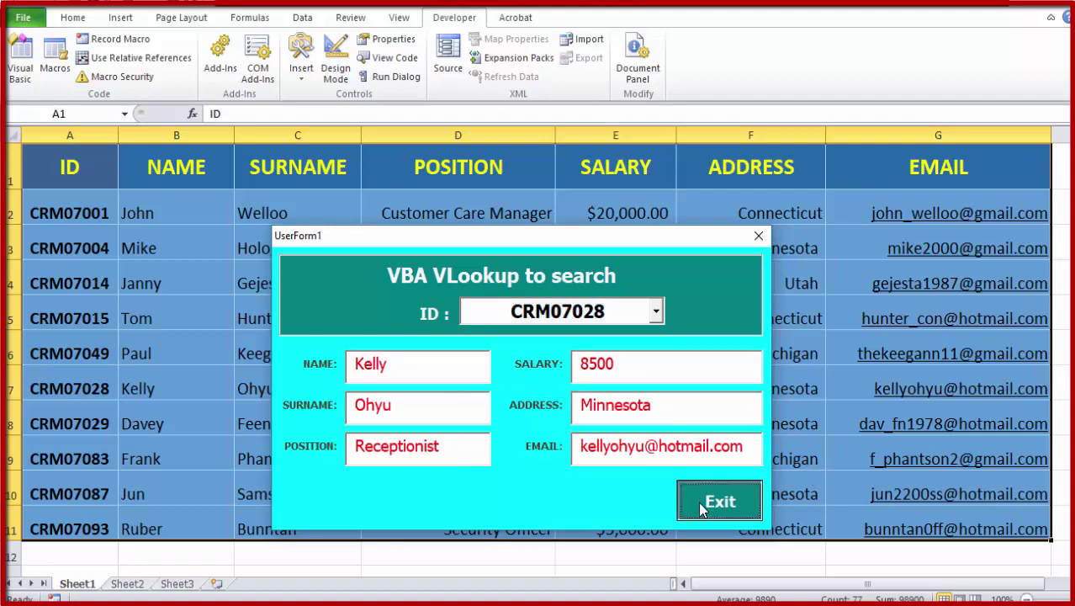
{"action": "left_click", "coordinate": [701, 503]}
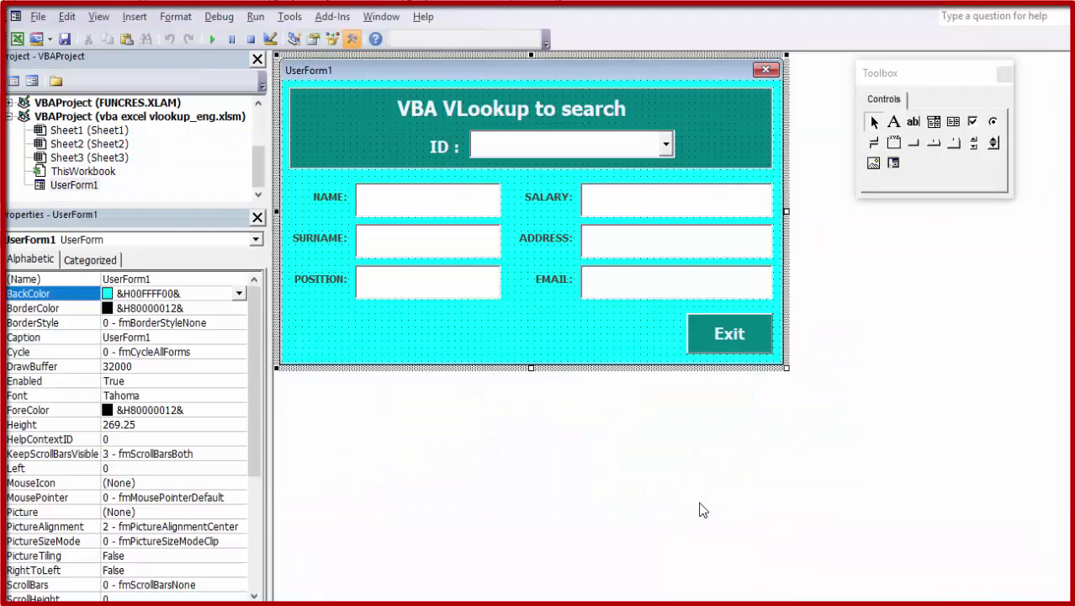
Step: Insert a new blank UserForm2 into the project from Sheet1's context menu
{"action": "right_click", "coordinate": [77, 134]}
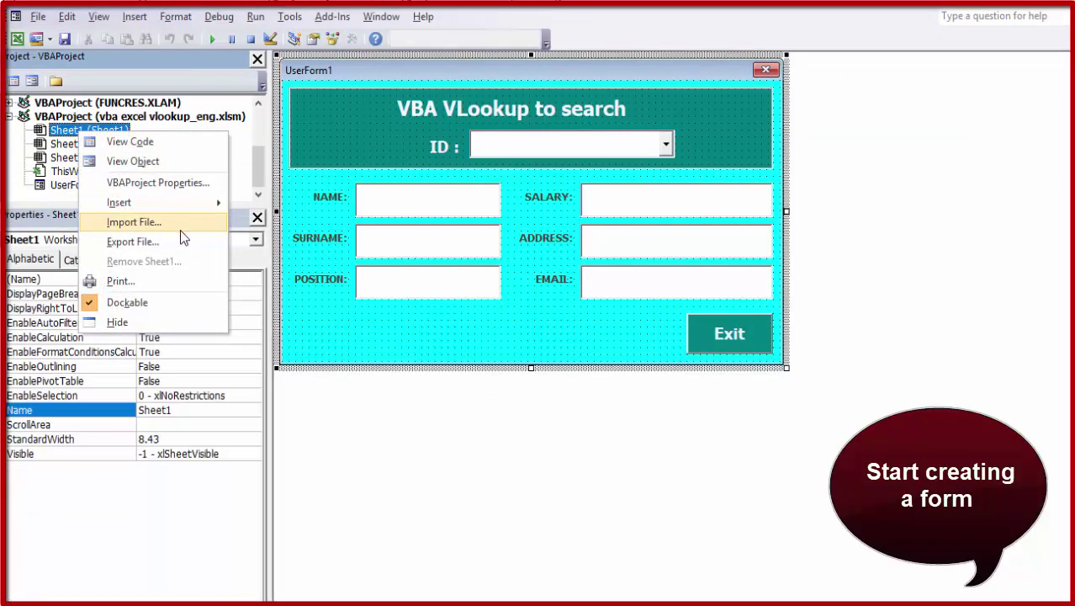
{"action": "mouse_move", "coordinate": [118, 203]}
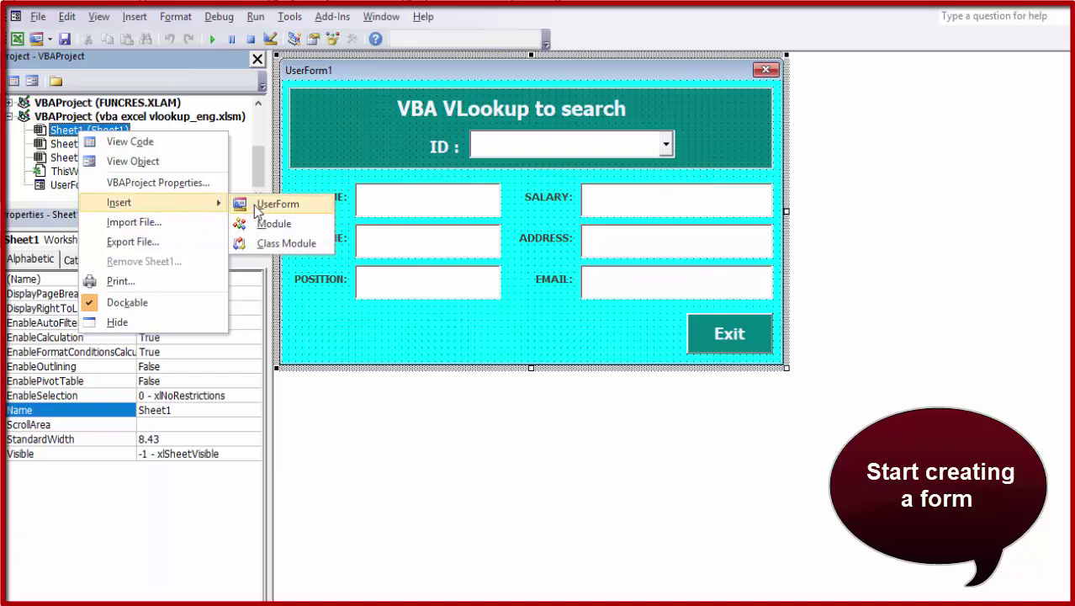
{"action": "left_click", "coordinate": [258, 206]}
{"action": "left_click", "coordinate": [82, 186]}
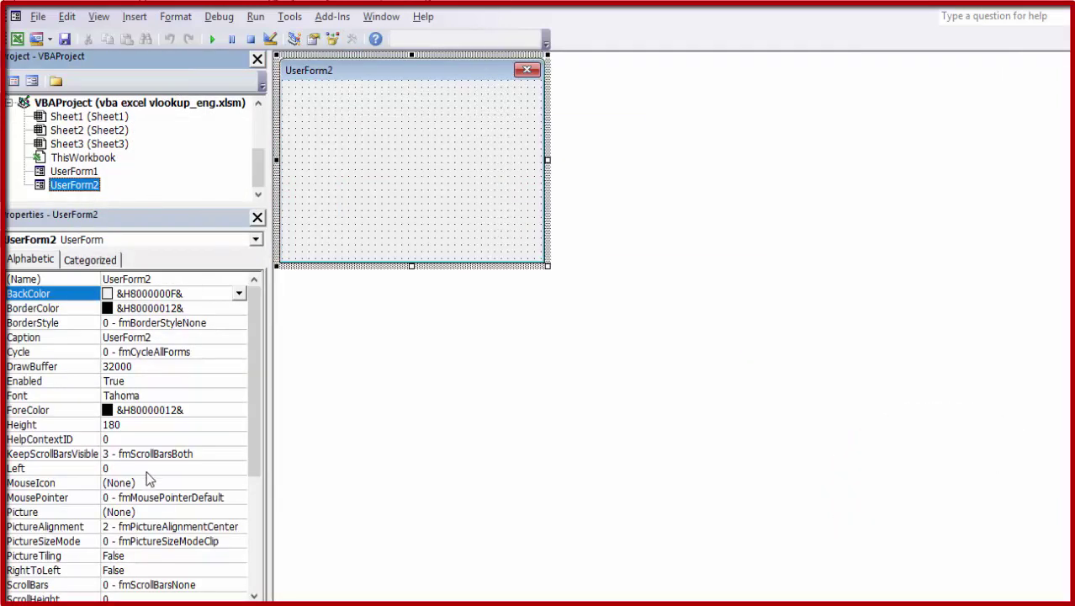
Step: Set UserForm2's Height to 280 and Width to 444 in Properties
{"action": "left_click", "coordinate": [250, 445]}
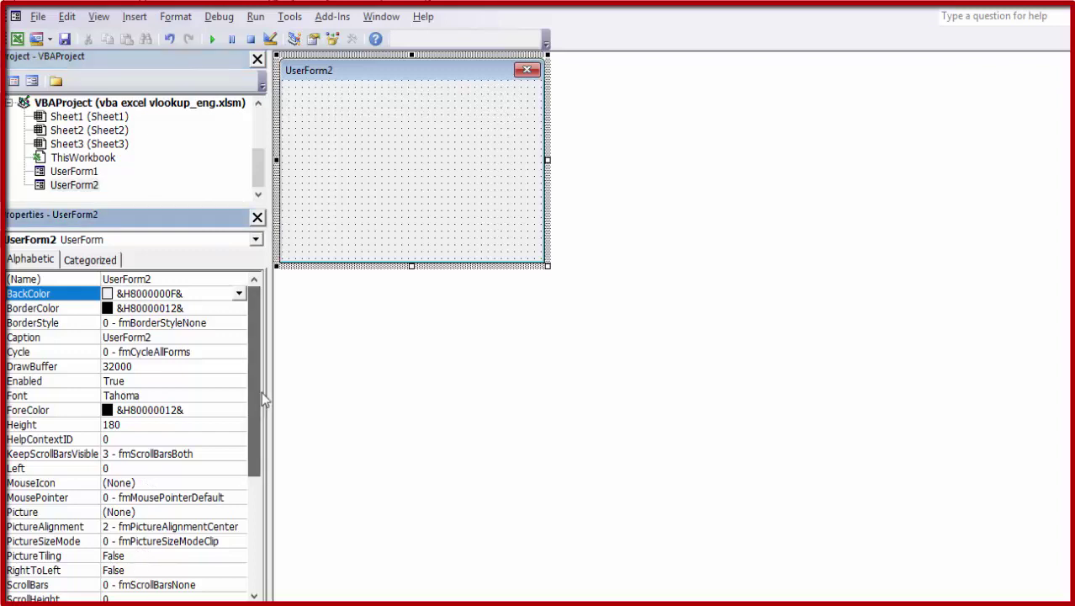
{"action": "left_click", "coordinate": [147, 423]}
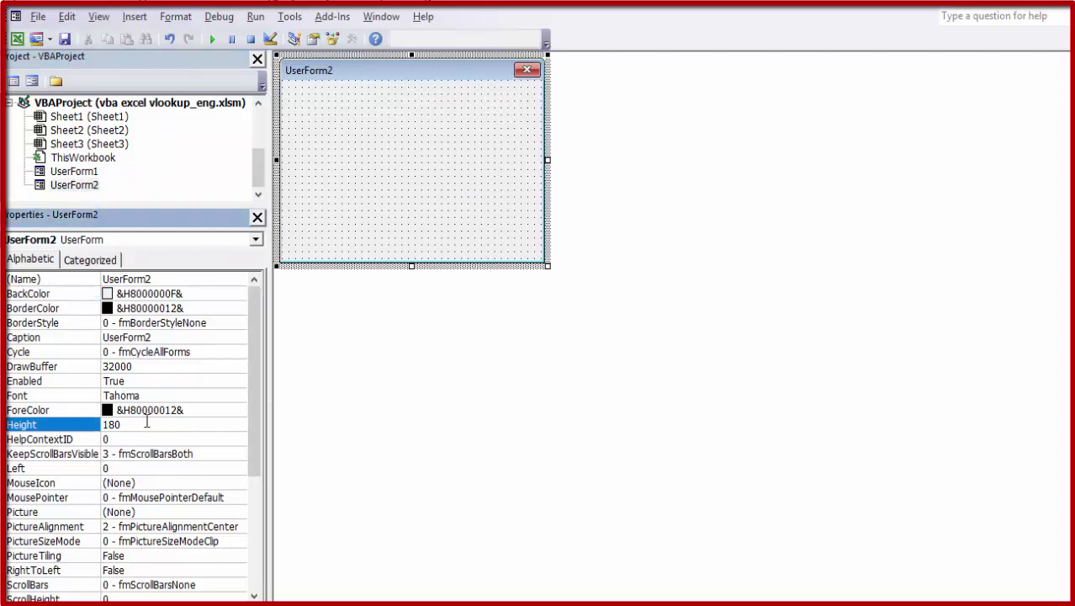
{"action": "double_click", "coordinate": [143, 423]}
{"action": "key", "text": "BackSpace"}
{"action": "type", "text": "80"}
{"action": "key", "text": "Return"}
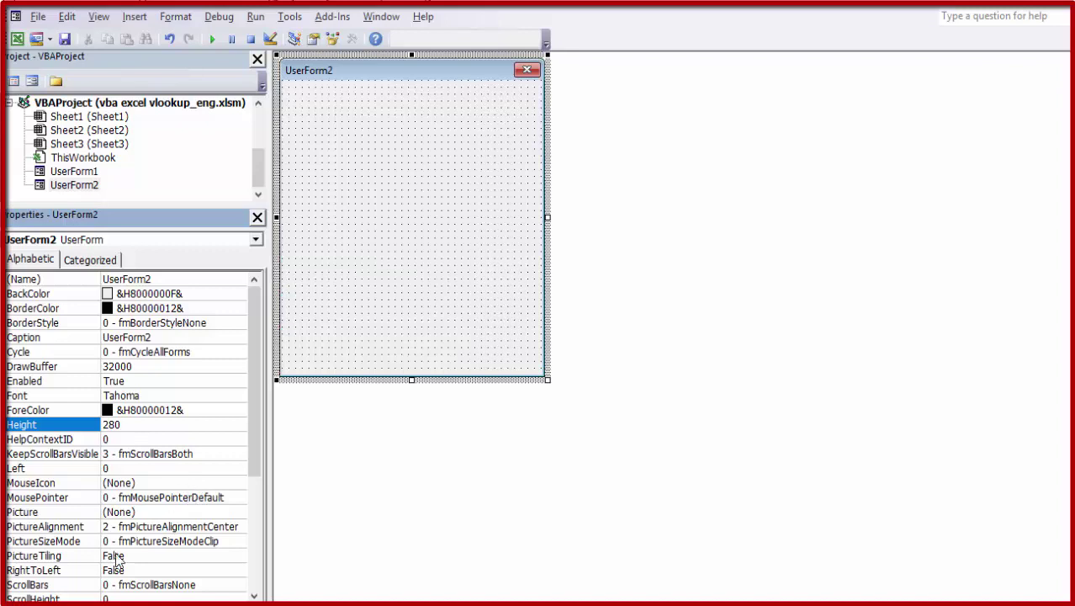
{"action": "left_click_drag", "start_coordinate": [254, 415], "coordinate": [256, 541]}
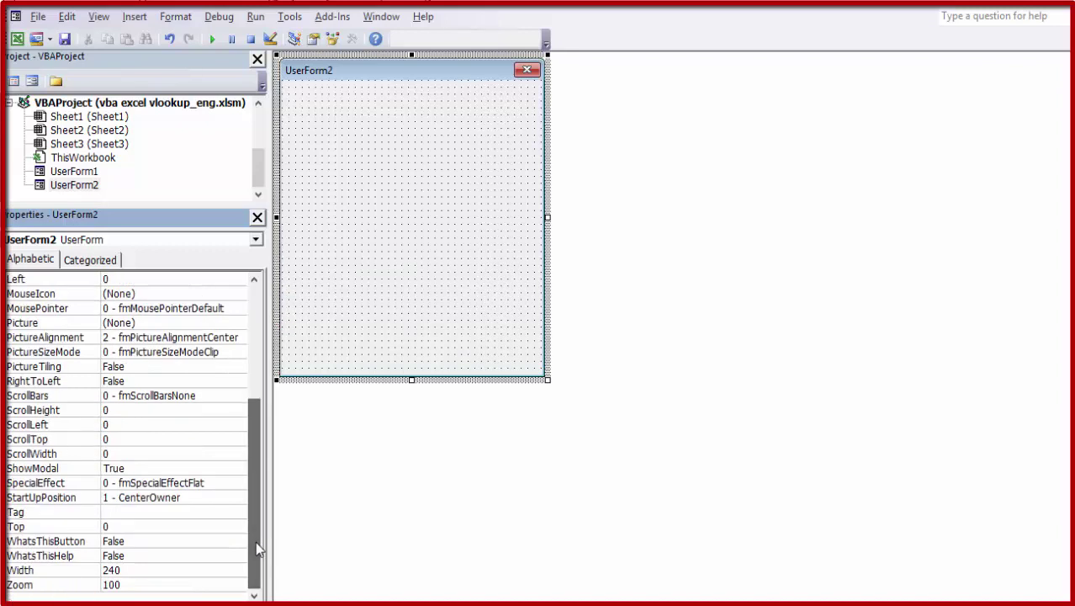
{"action": "left_click", "coordinate": [131, 572]}
{"action": "left_click", "coordinate": [93, 571]}
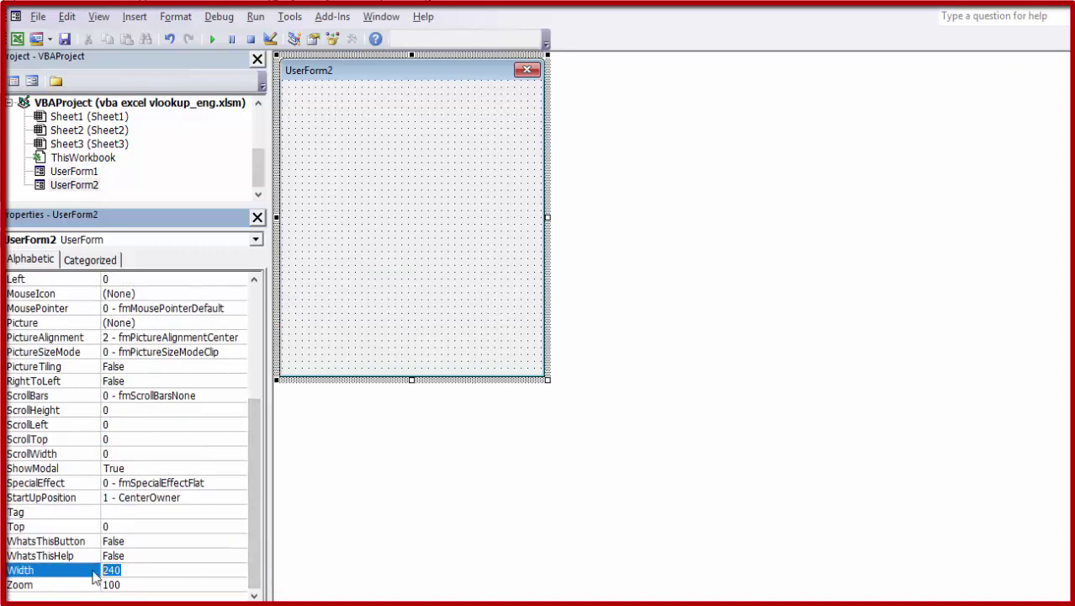
{"action": "type", "text": "444"}
{"action": "key", "text": "Return"}
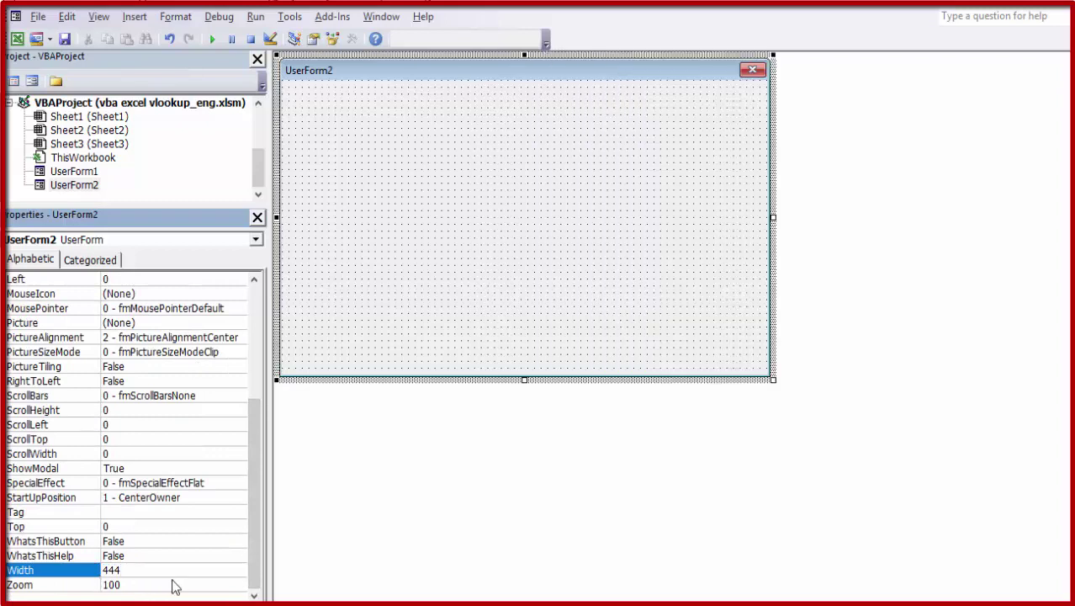
Step: Draw Frame1 across the top of UserForm2 using the Toolbox
{"action": "left_click", "coordinate": [612, 84]}
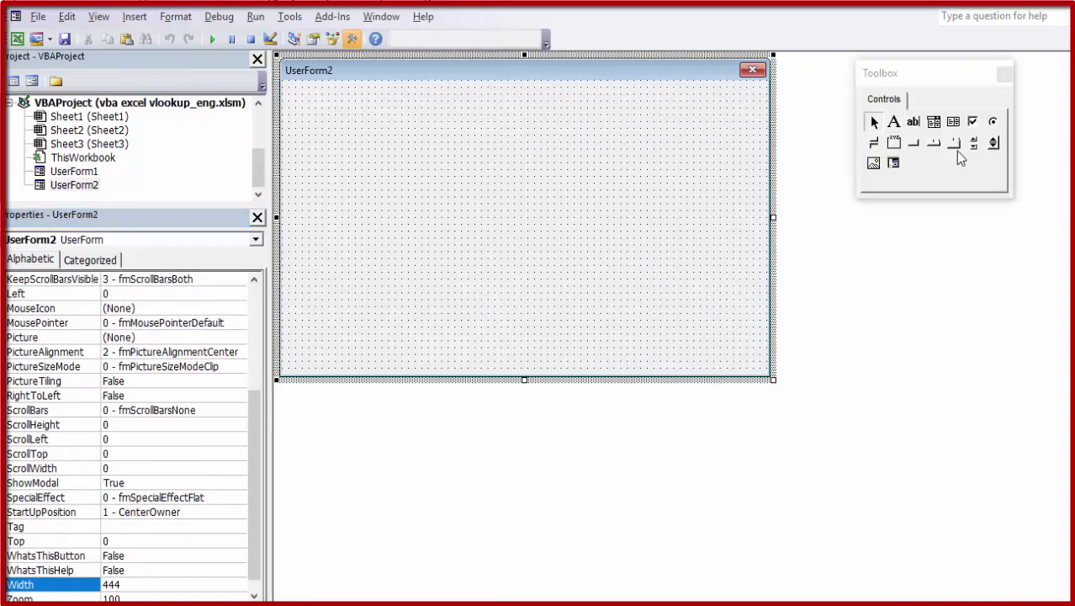
{"action": "left_click", "coordinate": [894, 143]}
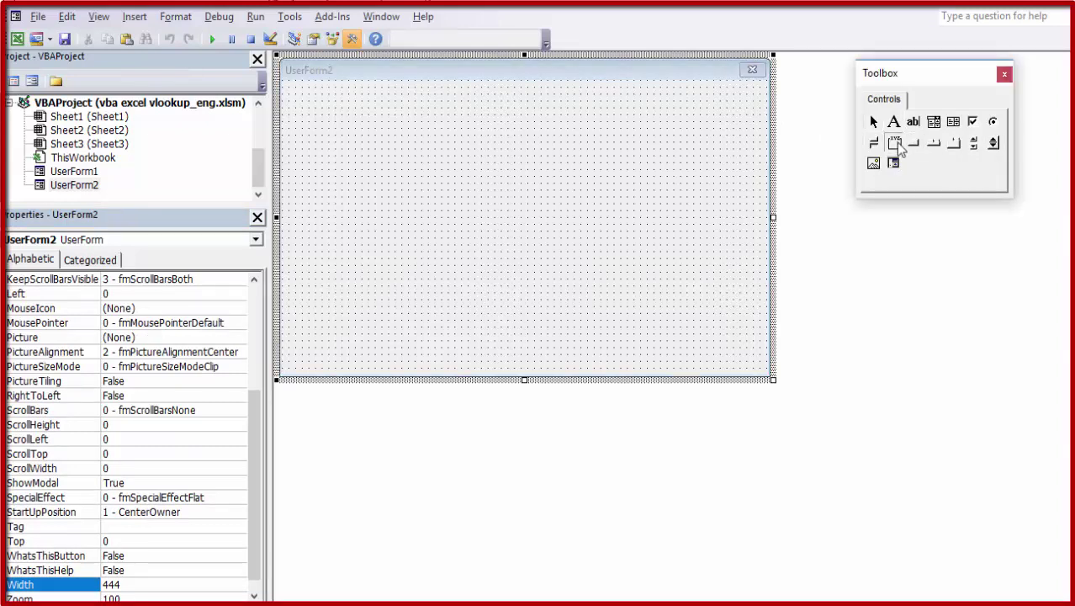
{"action": "left_click_drag", "start_coordinate": [289, 87], "coordinate": [760, 156]}
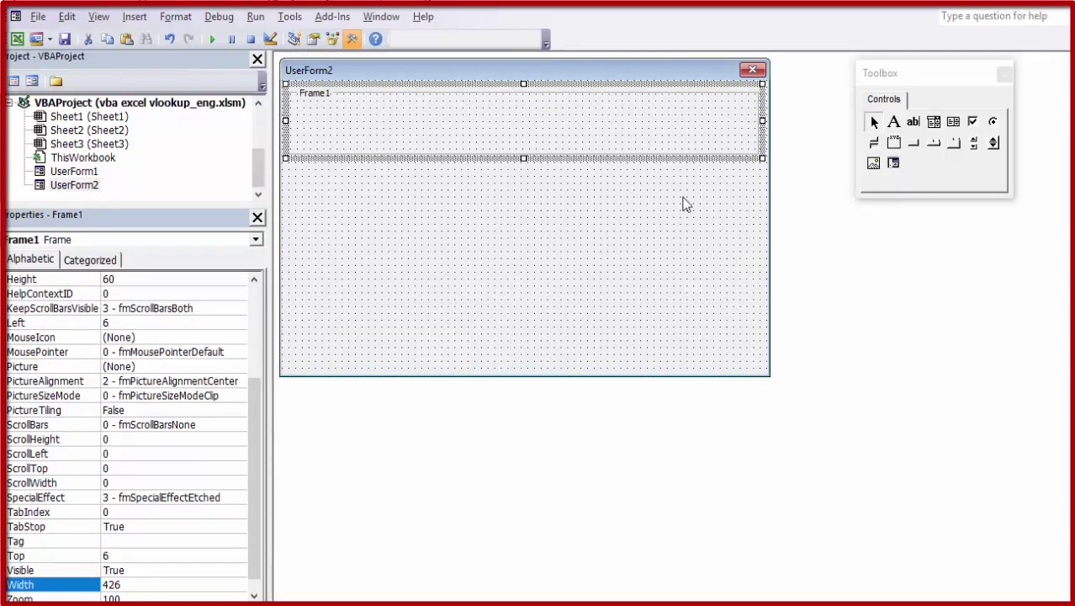
Step: Place Label1 on the form just below Frame1
{"action": "left_click", "coordinate": [895, 124]}
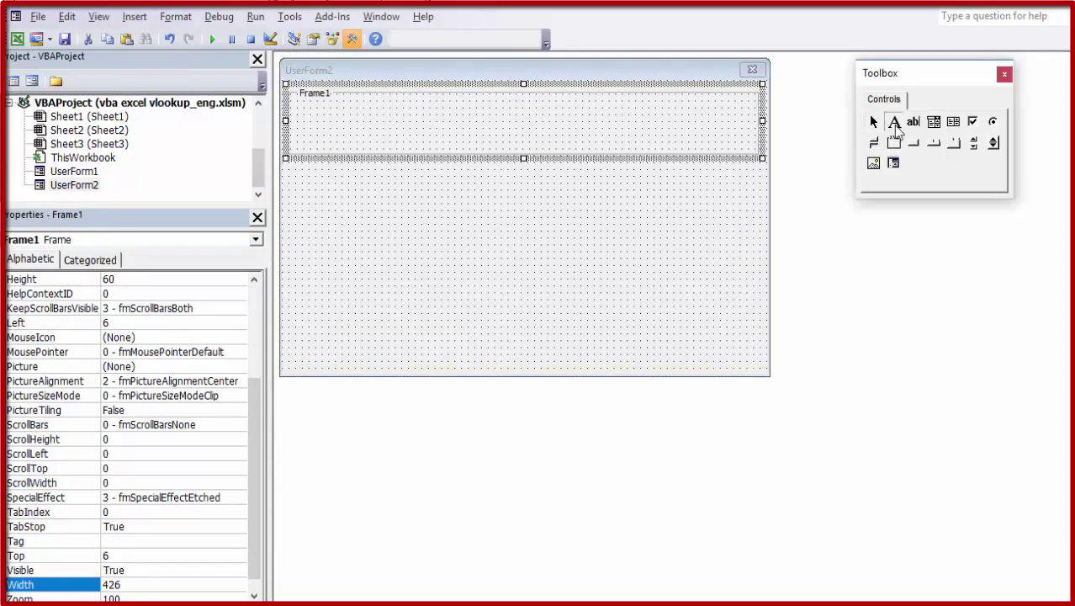
{"action": "left_click_drag", "start_coordinate": [895, 126], "coordinate": [884, 128]}
{"action": "left_click_drag", "start_coordinate": [362, 189], "coordinate": [360, 188]}
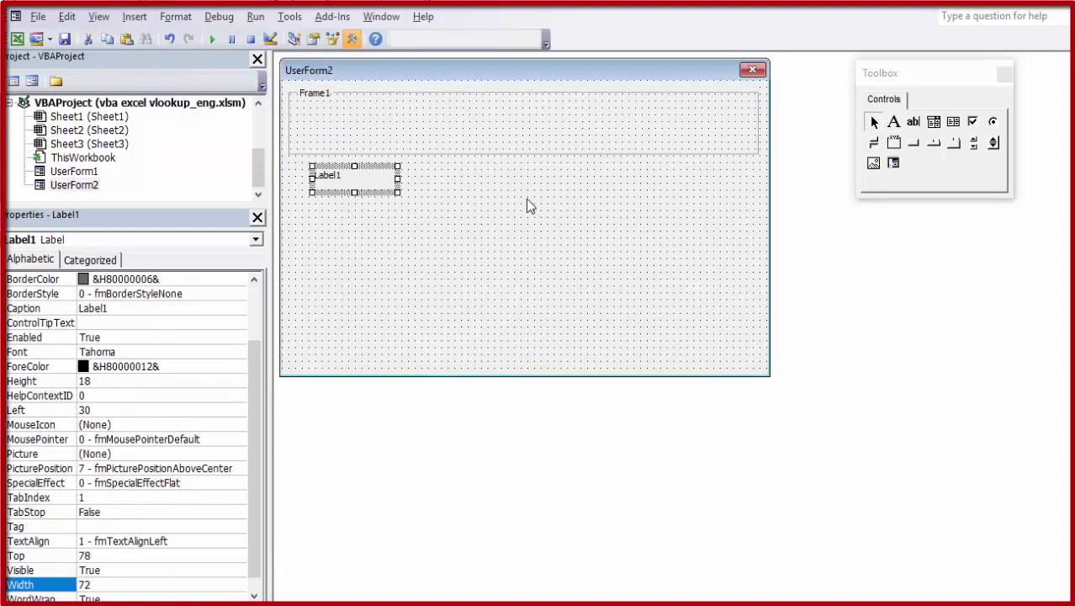
Step: Draw ComboBox1, about 120 wide, immediately to the right of Label1
{"action": "left_click", "coordinate": [936, 127]}
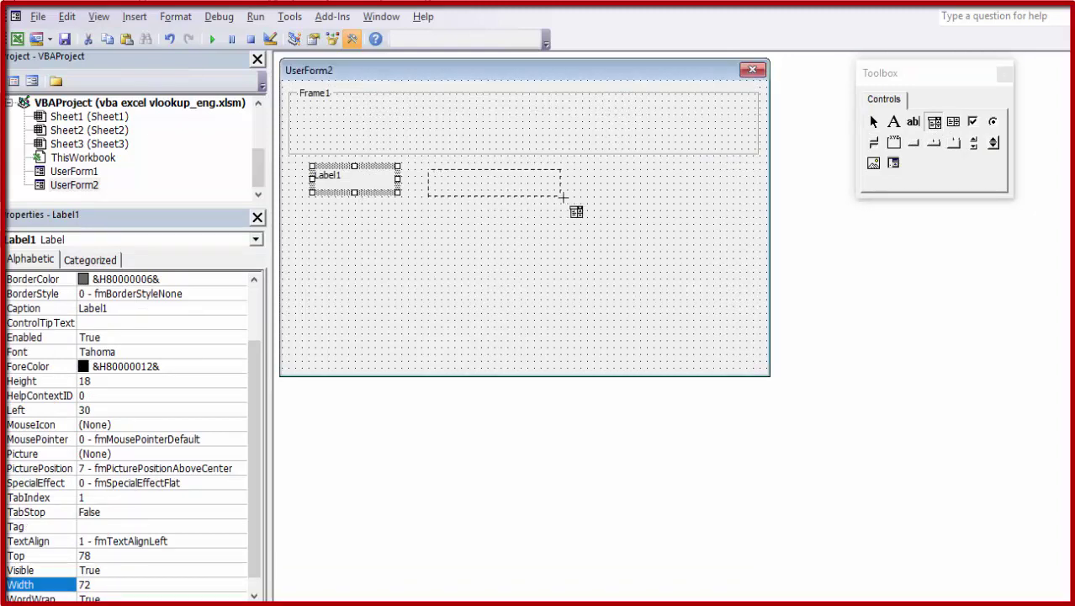
{"action": "left_click_drag", "start_coordinate": [434, 185], "coordinate": [563, 199]}
{"action": "left_click_drag", "start_coordinate": [515, 169], "coordinate": [503, 163]}
{"action": "left_click", "coordinate": [659, 243]}
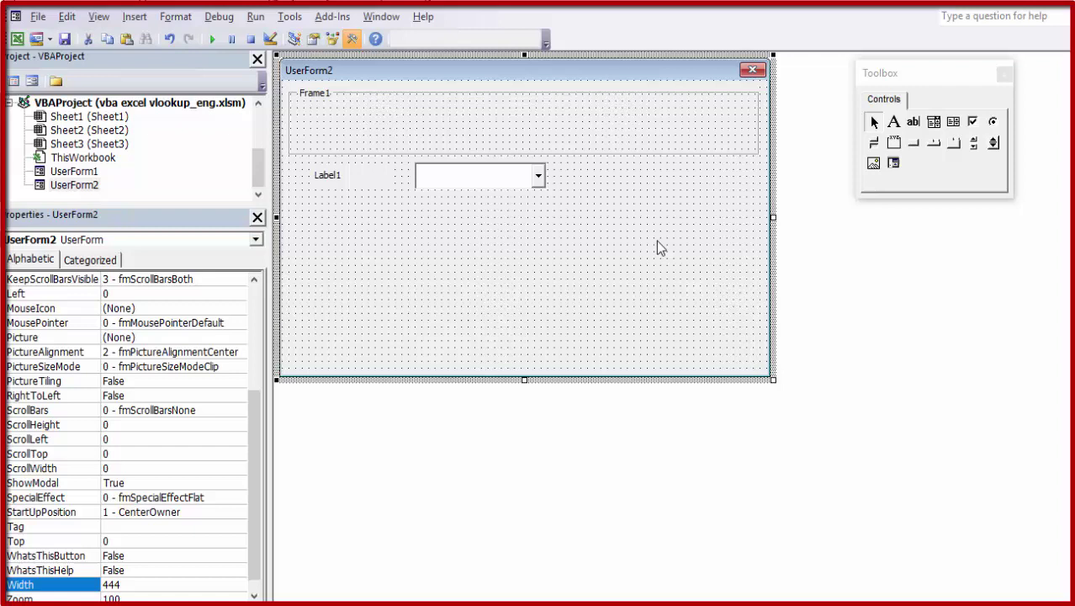
{"action": "left_click", "coordinate": [447, 173]}
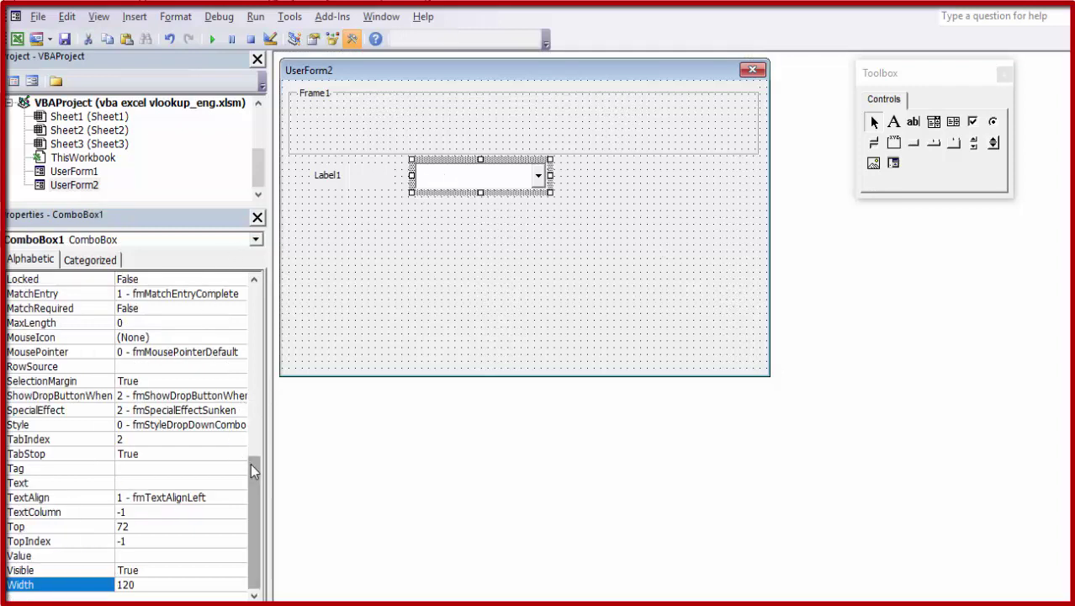
{"action": "left_click_drag", "start_coordinate": [250, 463], "coordinate": [252, 270]}
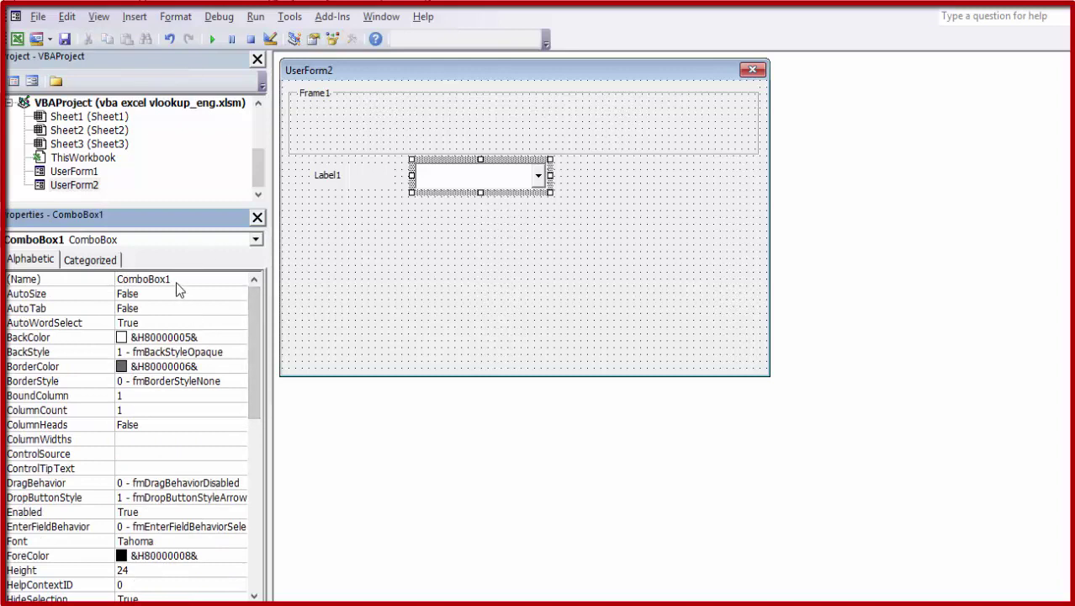
{"action": "left_click", "coordinate": [524, 294]}
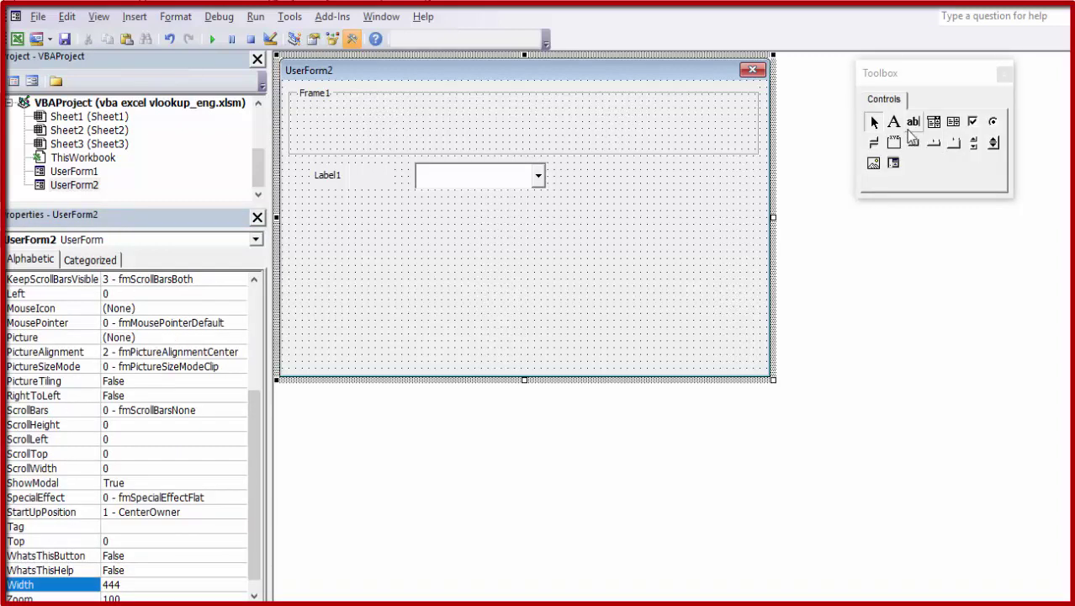
Step: Copy and paste Label1, placing the new Label2 below the first label
{"action": "left_click", "coordinate": [336, 178]}
{"action": "right_click", "coordinate": [370, 192]}
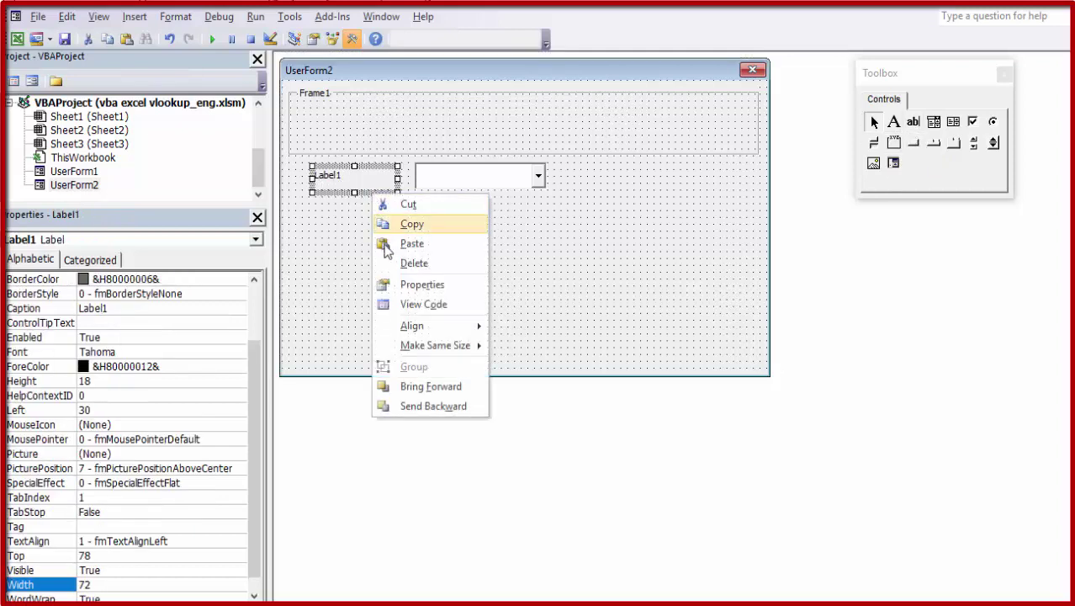
{"action": "left_click", "coordinate": [332, 229]}
{"action": "left_click", "coordinate": [332, 230]}
{"action": "right_click", "coordinate": [335, 215]}
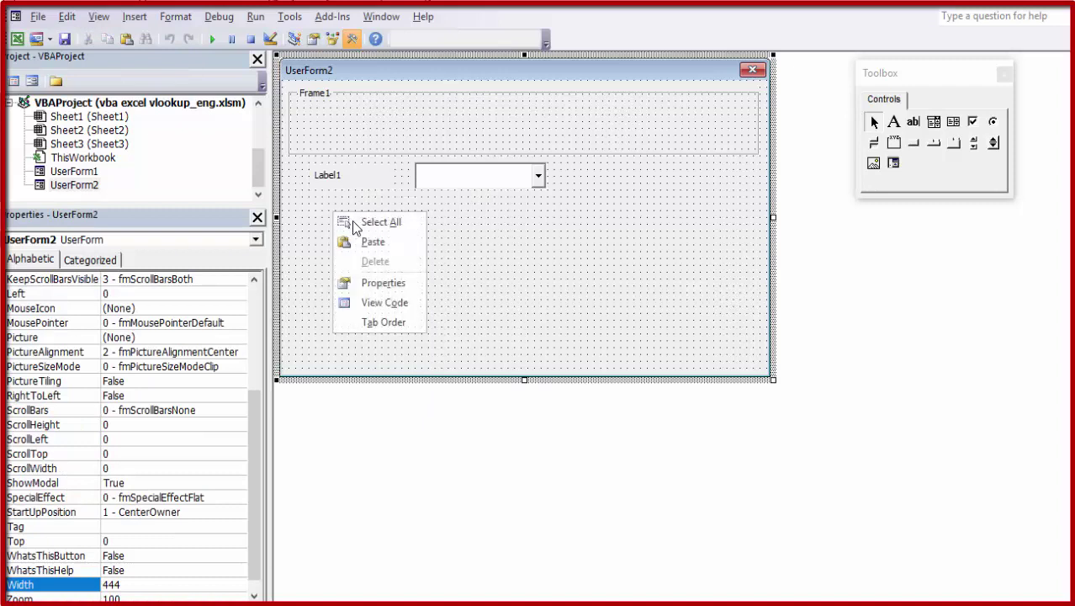
{"action": "left_click", "coordinate": [374, 242]}
{"action": "left_click_drag", "start_coordinate": [545, 228], "coordinate": [379, 205]}
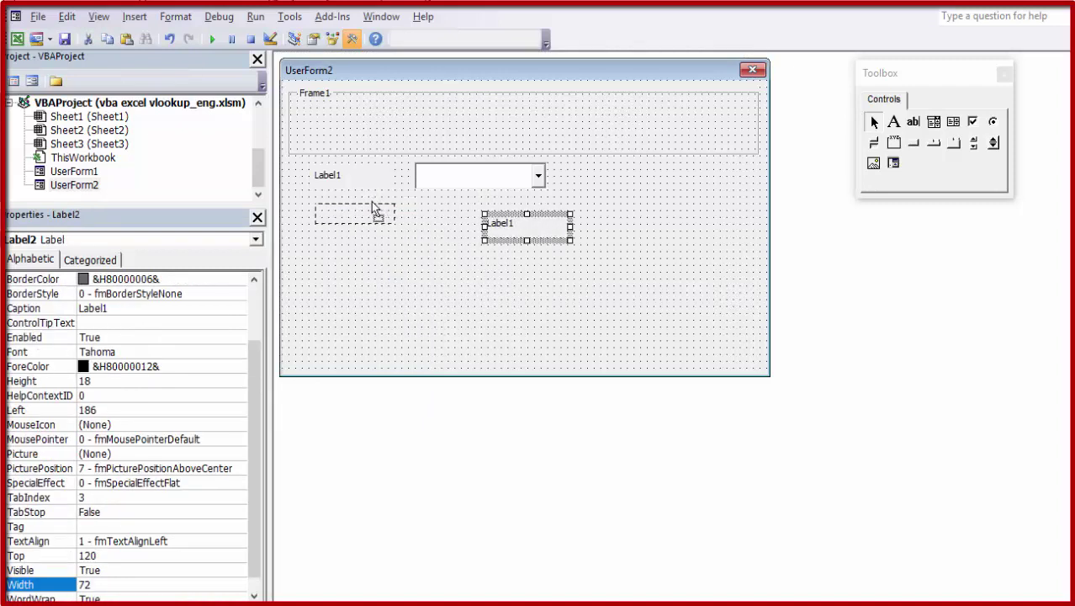
{"action": "left_click_drag", "start_coordinate": [378, 207], "coordinate": [359, 214]}
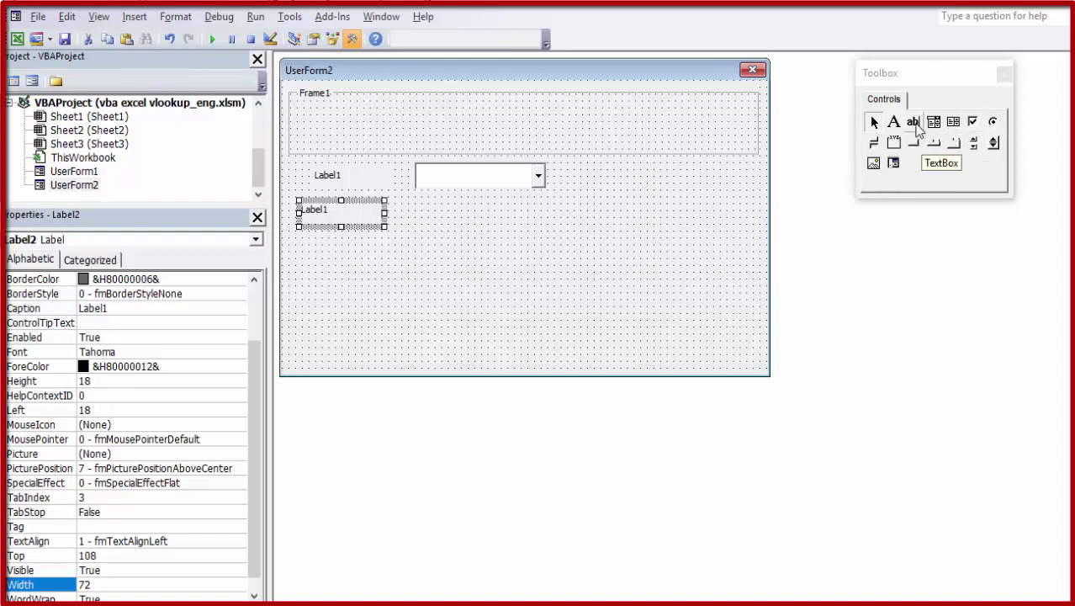
Step: Draw a new text box beside Label2
{"action": "left_click", "coordinate": [913, 122]}
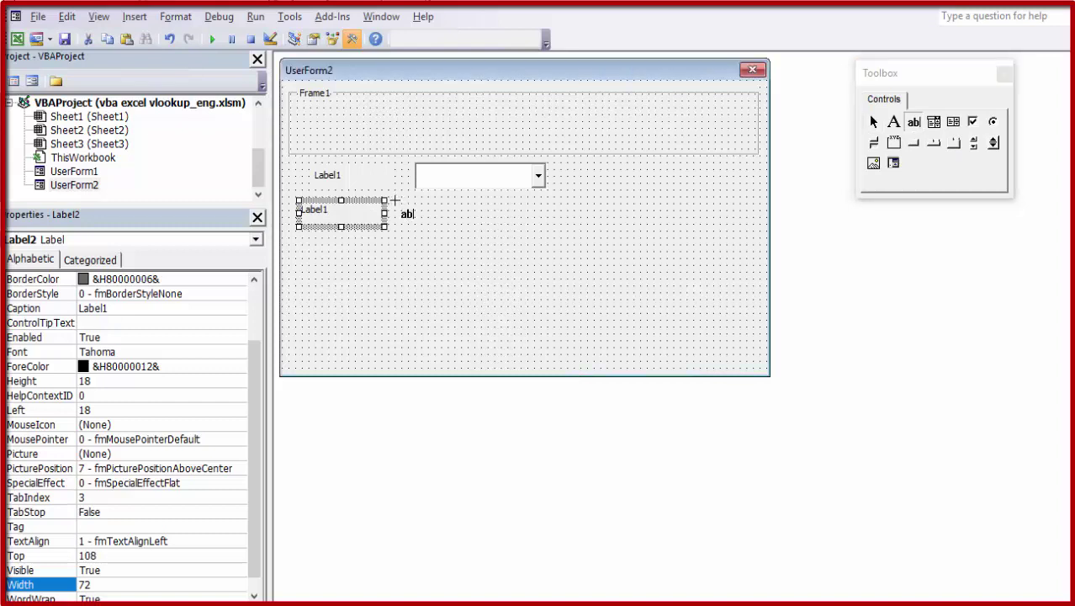
{"action": "left_click_drag", "start_coordinate": [396, 199], "coordinate": [544, 226]}
{"action": "left_click", "coordinate": [451, 272]}
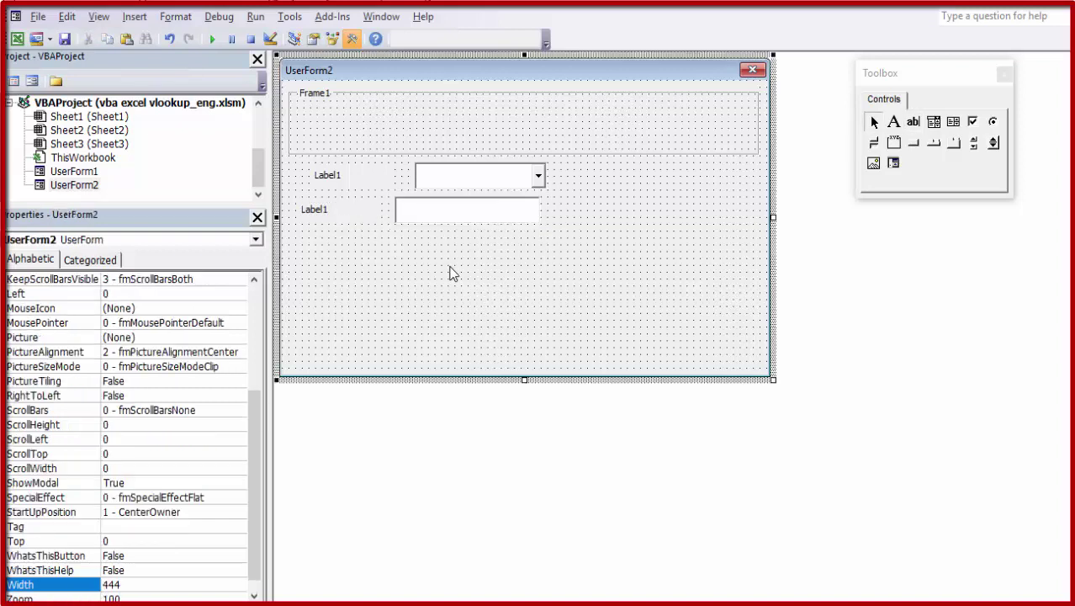
Step: Copy the label and text box pair and paste copies into the second and third left rows
{"action": "left_click", "coordinate": [440, 208]}
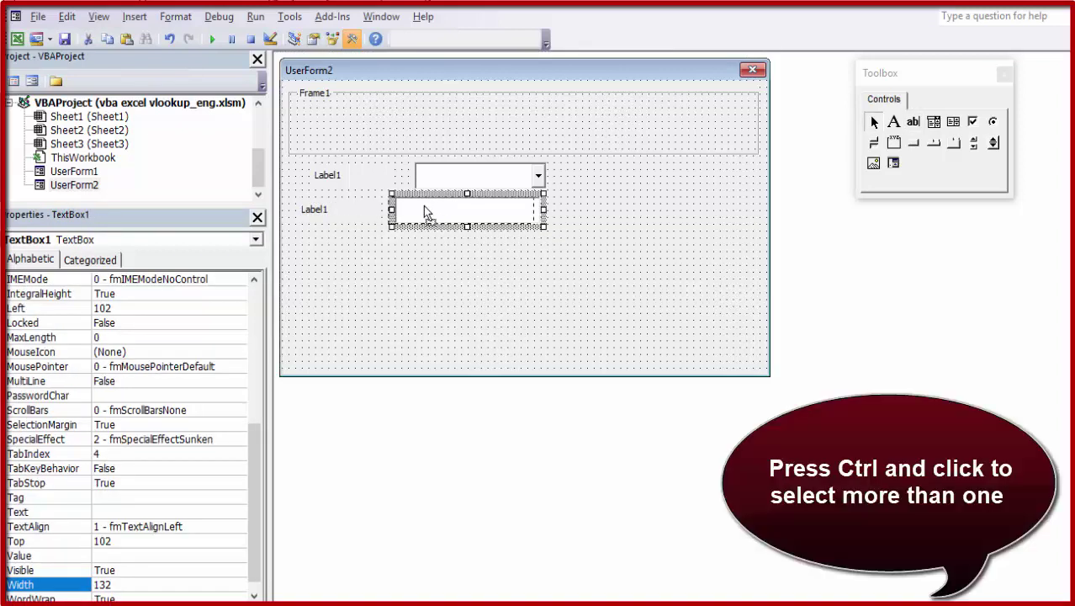
{"action": "left_click_drag", "start_coordinate": [423, 205], "coordinate": [418, 205]}
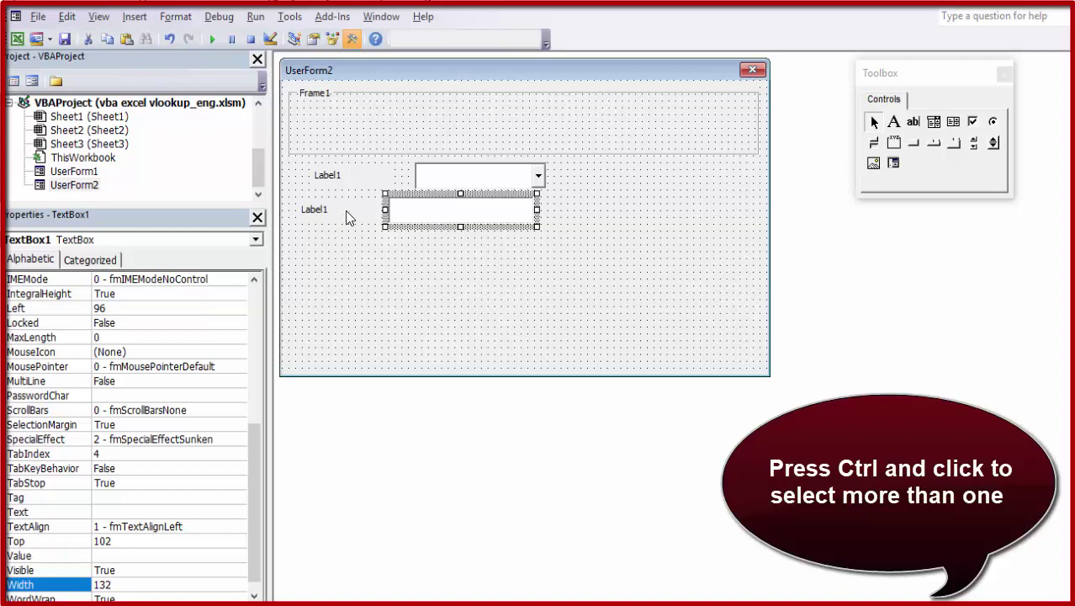
{"action": "left_click", "coordinate": [345, 210], "text": "ctrl"}
{"action": "right_click", "coordinate": [394, 225]}
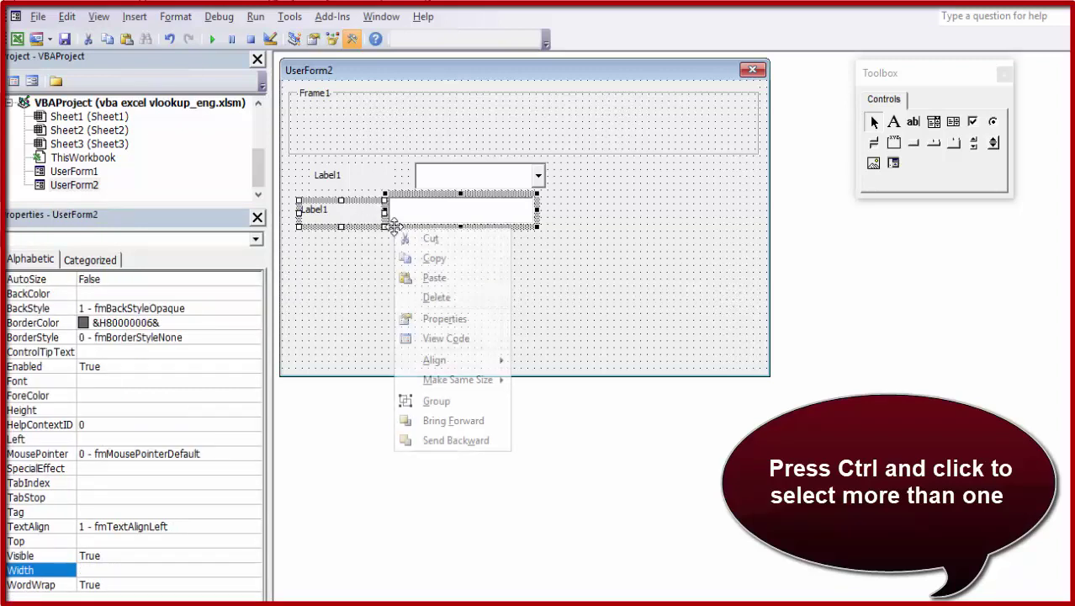
{"action": "left_click", "coordinate": [420, 258]}
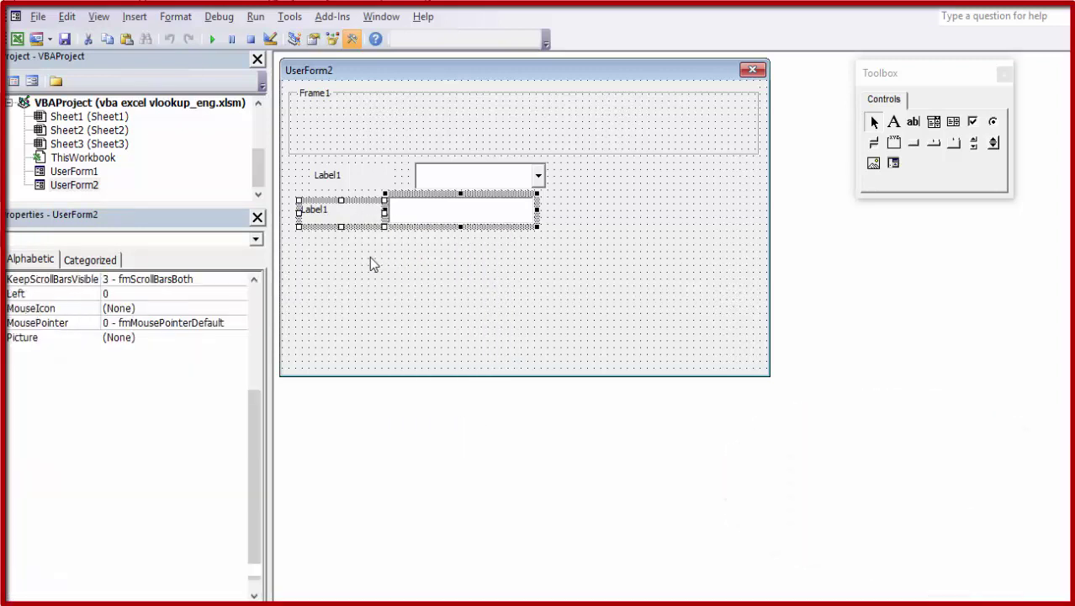
{"action": "right_click", "coordinate": [370, 257]}
{"action": "left_click", "coordinate": [410, 290]}
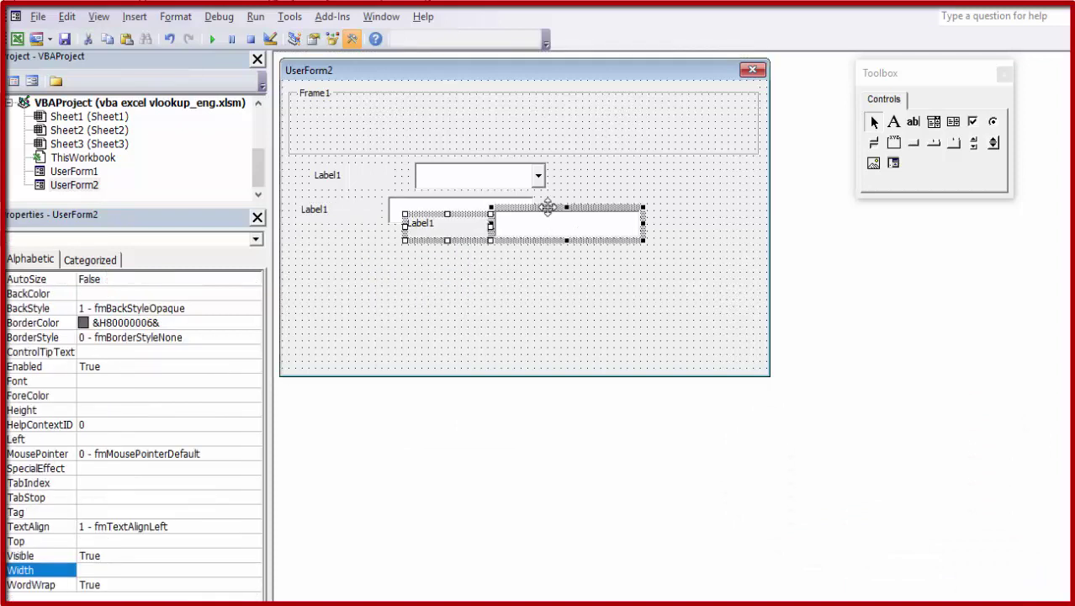
{"action": "left_click_drag", "start_coordinate": [547, 207], "coordinate": [440, 226]}
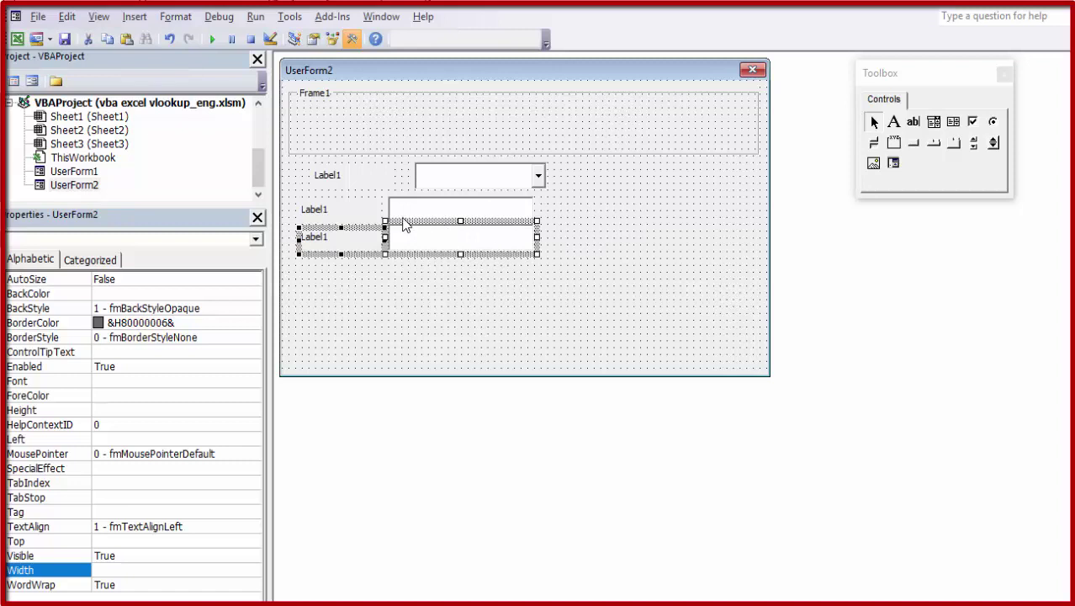
{"action": "right_click", "coordinate": [428, 288]}
{"action": "left_click", "coordinate": [455, 315]}
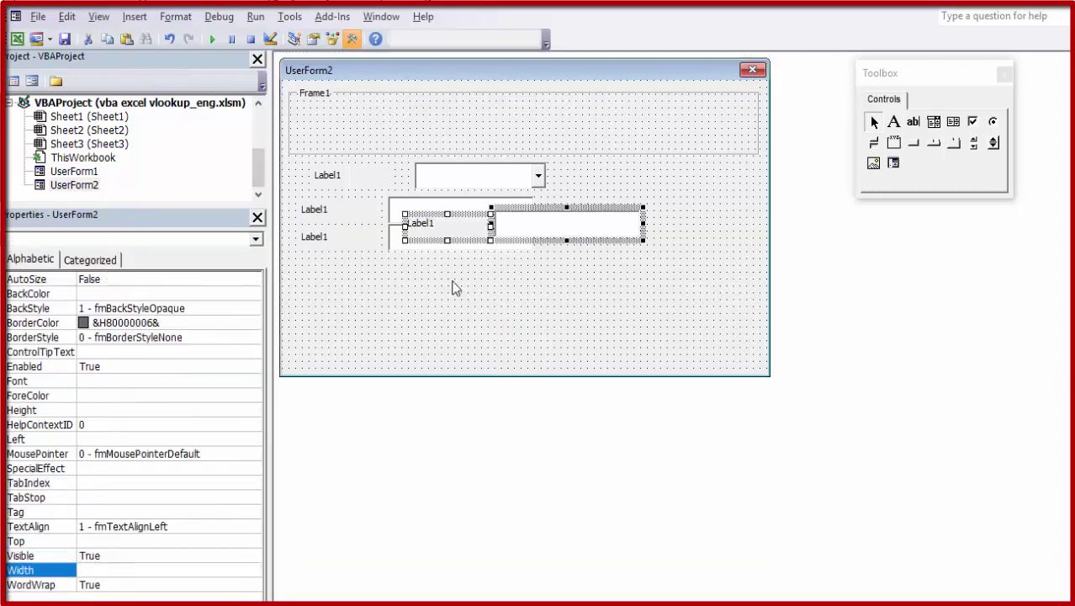
{"action": "mouse_move", "coordinate": [545, 209]}
{"action": "left_mouse_down"}
{"action": "mouse_move", "coordinate": [446, 261]}
{"action": "mouse_move", "coordinate": [439, 252]}
{"action": "left_mouse_up"}
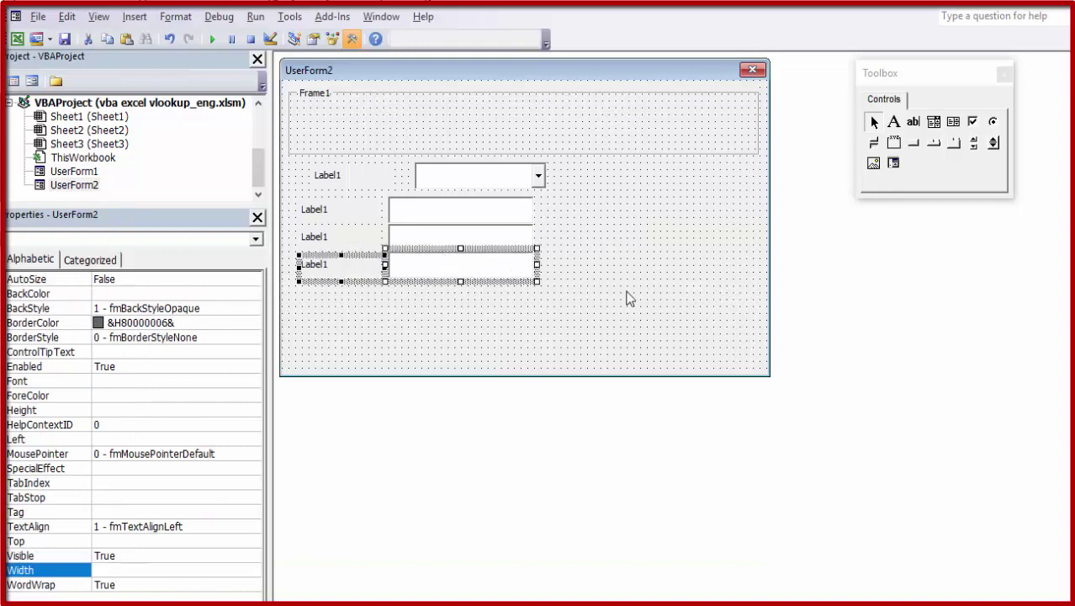
Step: Paste another label and text box pair into the right column's top row
{"action": "left_click", "coordinate": [637, 274]}
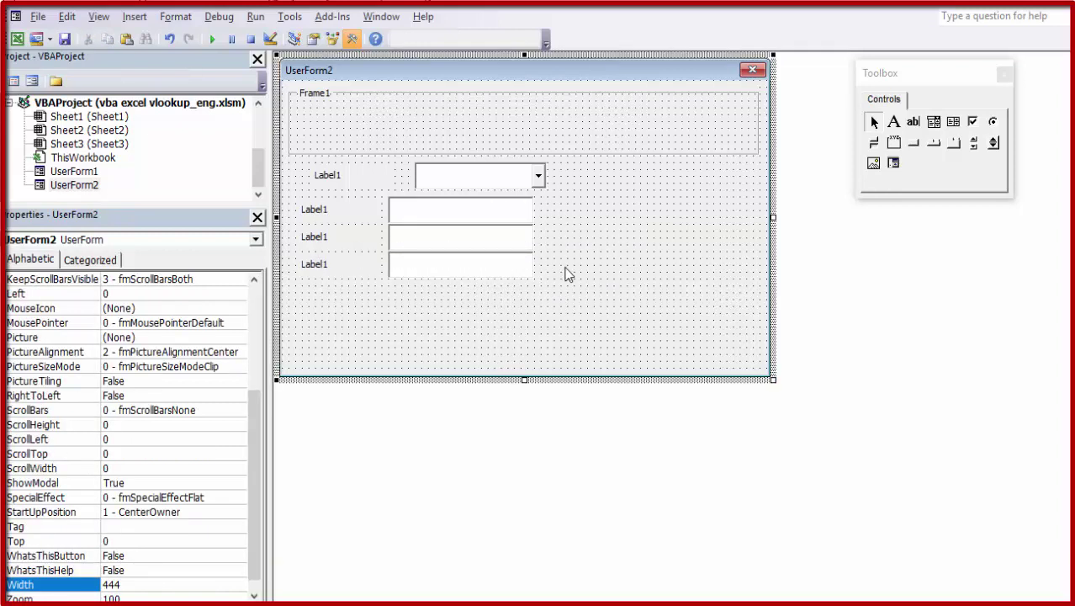
{"action": "right_click", "coordinate": [596, 207]}
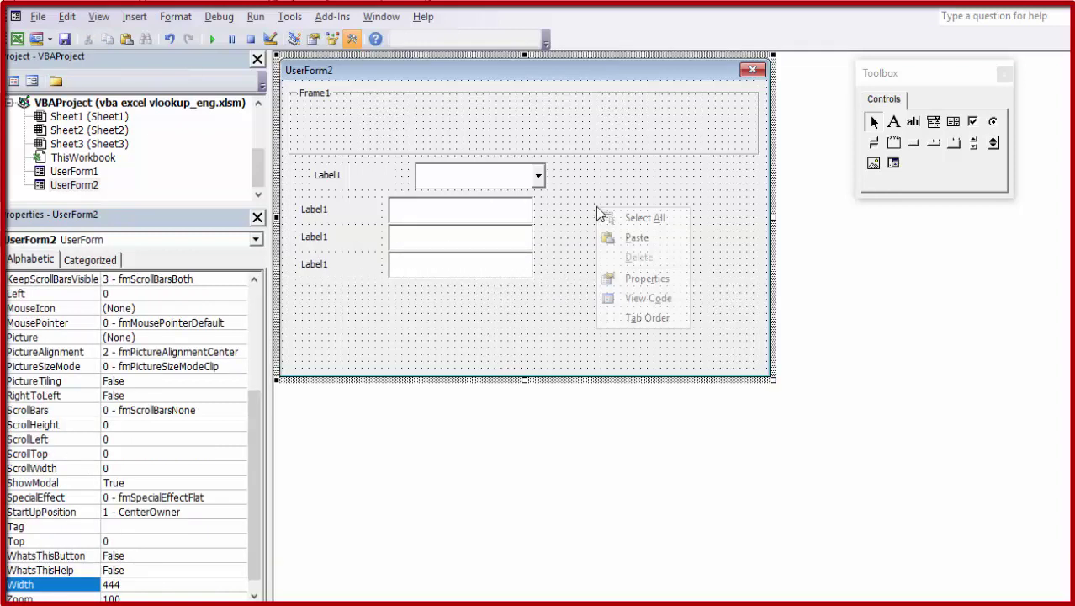
{"action": "left_click", "coordinate": [628, 238]}
{"action": "left_click_drag", "start_coordinate": [583, 221], "coordinate": [720, 198]}
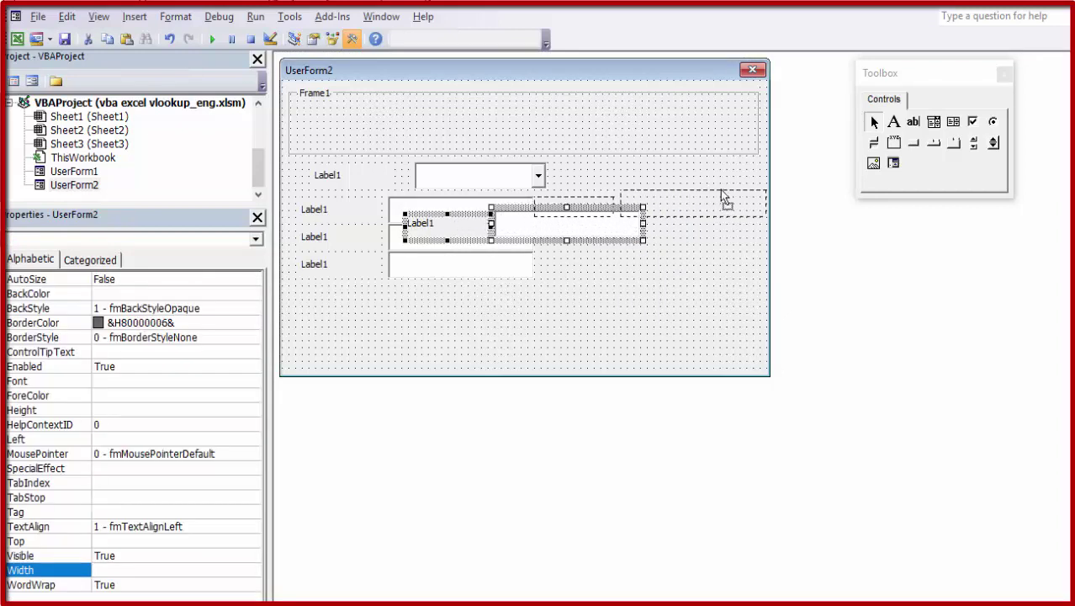
{"action": "left_click_drag", "start_coordinate": [720, 191], "coordinate": [717, 195]}
{"action": "left_click", "coordinate": [704, 264]}
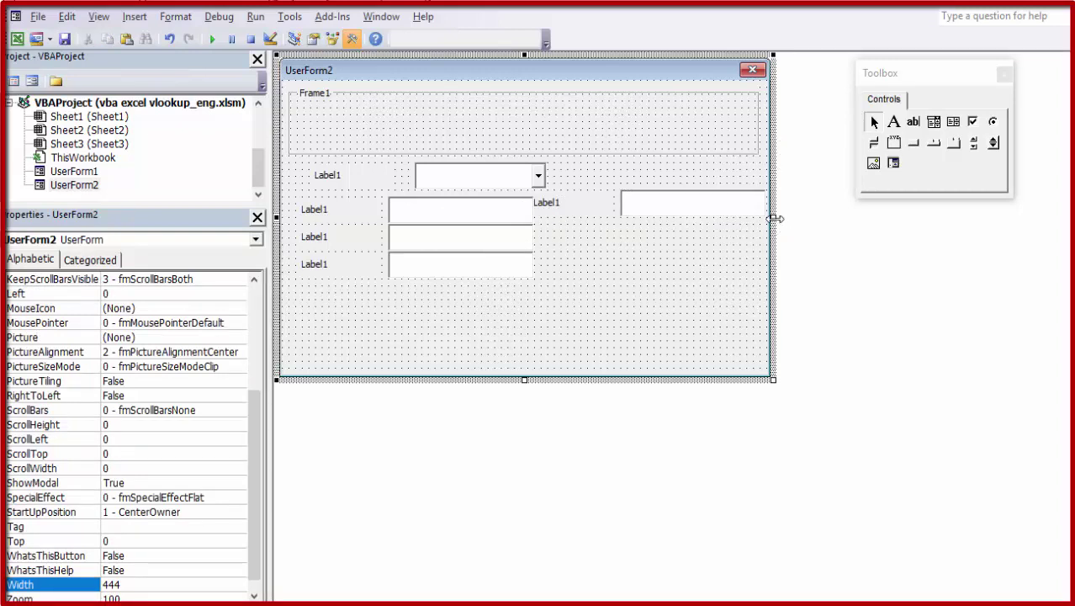
Step: Widen UserForm2 slightly and stretch Frame1 to match
{"action": "left_click_drag", "start_coordinate": [775, 218], "coordinate": [783, 218]}
{"action": "left_click", "coordinate": [725, 133]}
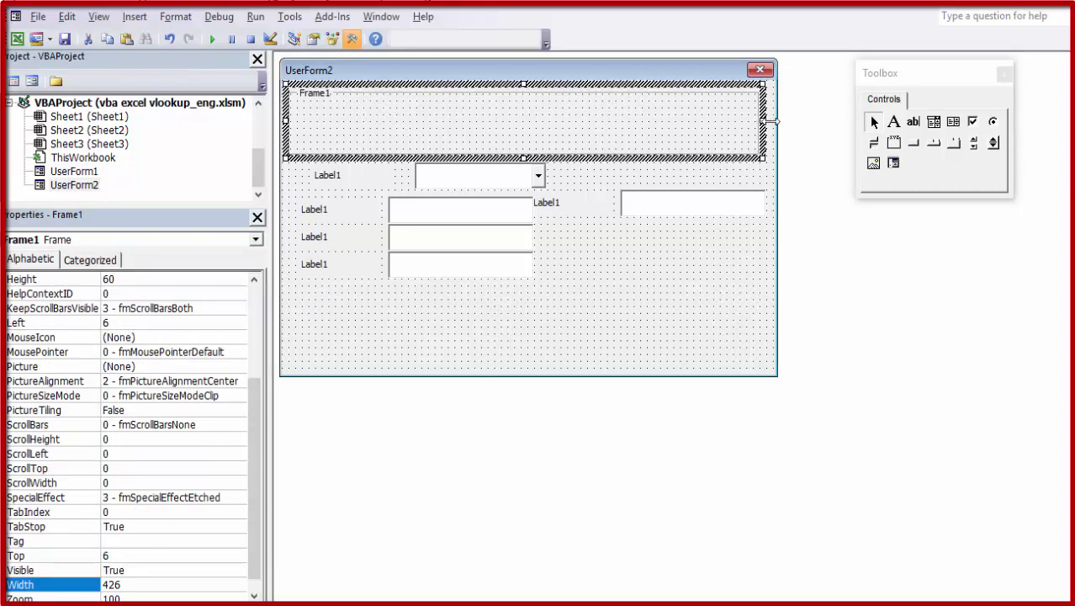
{"action": "left_click_drag", "start_coordinate": [770, 121], "coordinate": [767, 139]}
Step: Nudge the right column's label and text box one step right
{"action": "left_click", "coordinate": [559, 210]}
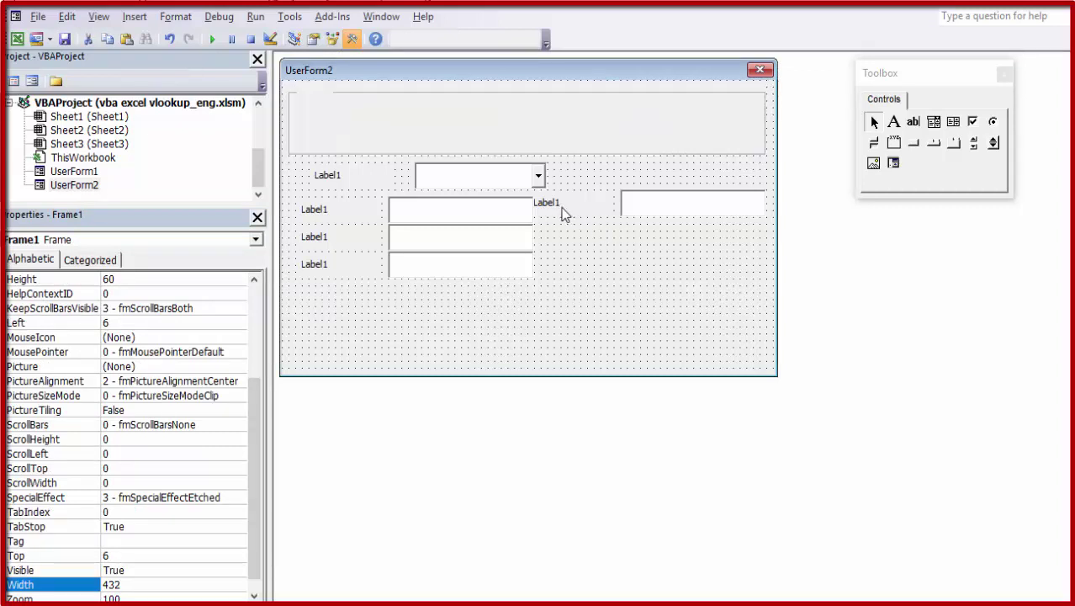
{"action": "left_click", "coordinate": [653, 203], "text": "ctrl"}
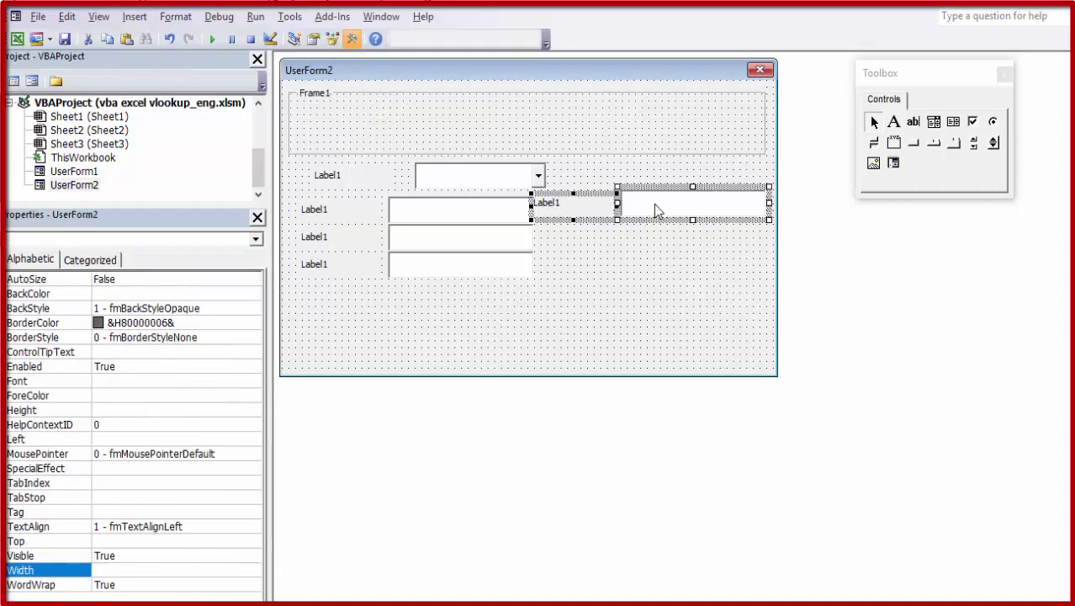
{"action": "key", "text": "Right"}
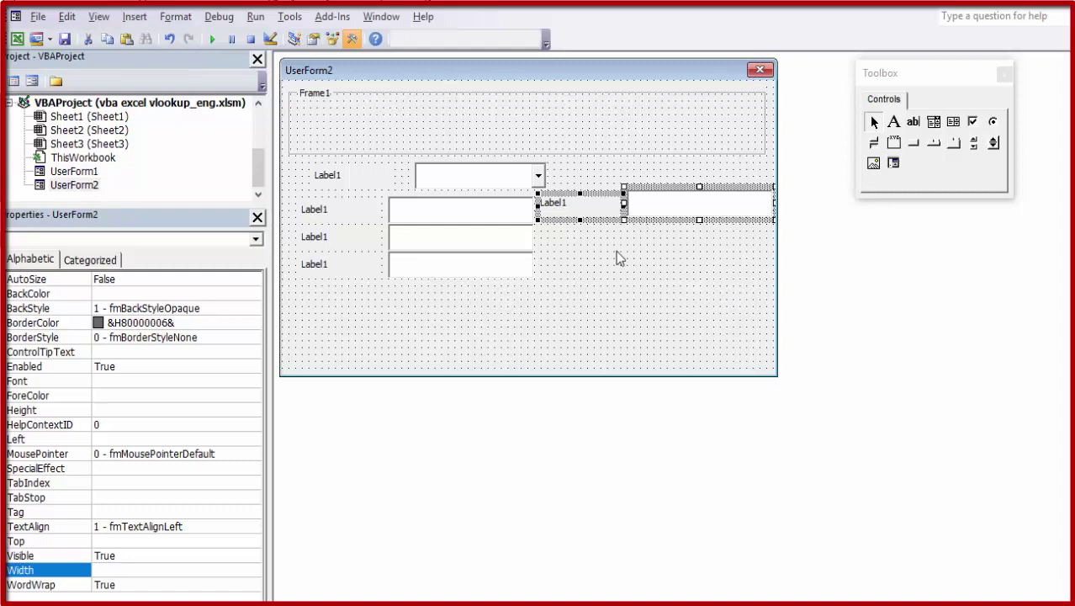
{"action": "left_click", "coordinate": [611, 253]}
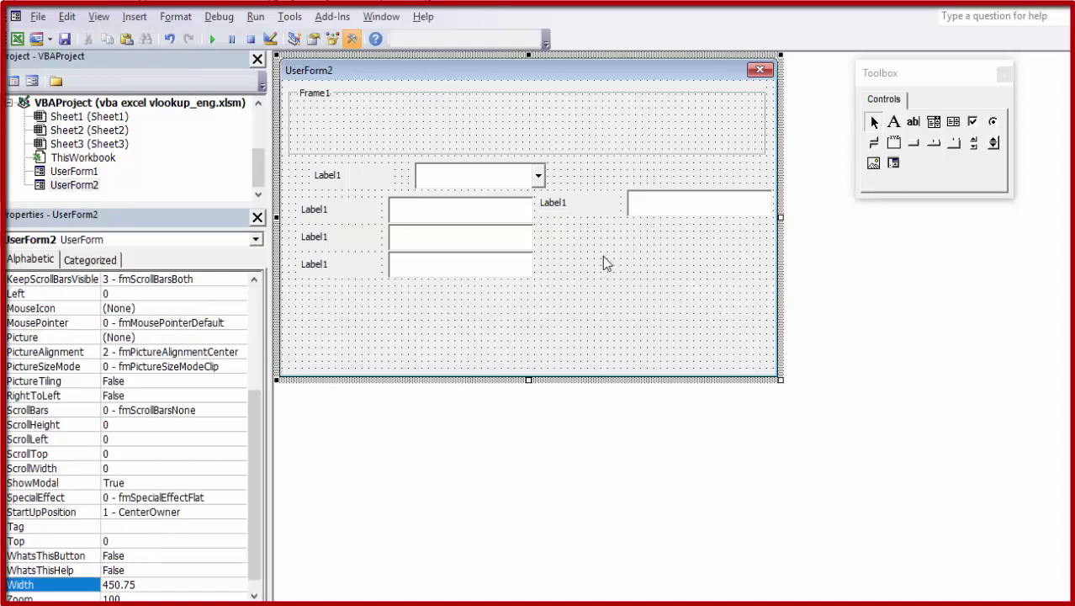
Step: Paste two more pairs into the right column's second and third rows
{"action": "right_click", "coordinate": [603, 255]}
{"action": "left_click", "coordinate": [644, 288]}
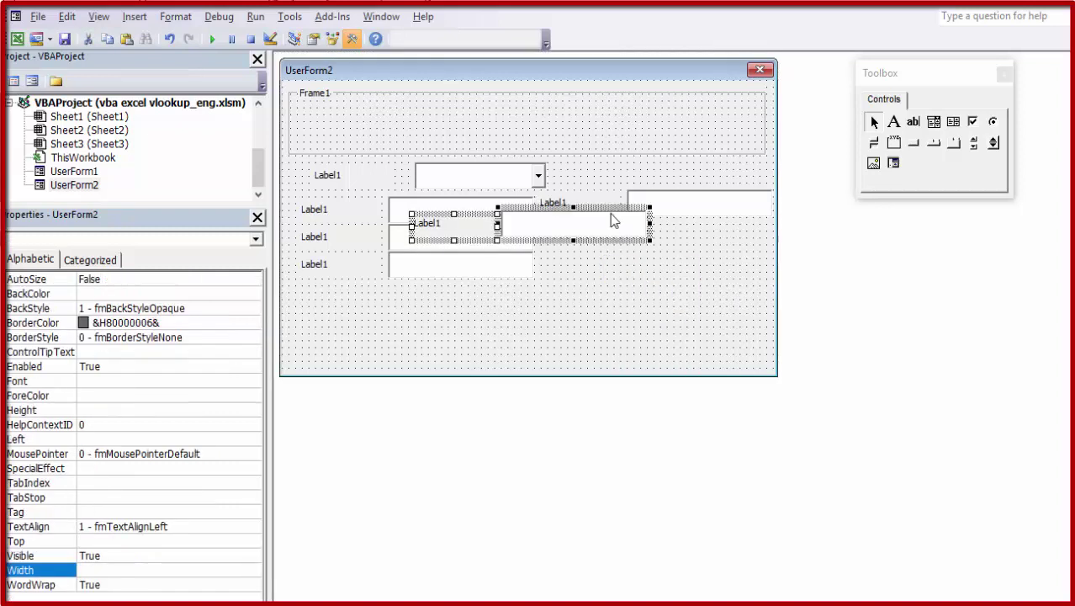
{"action": "left_click_drag", "start_coordinate": [614, 217], "coordinate": [741, 230]}
{"action": "right_click", "coordinate": [663, 298]}
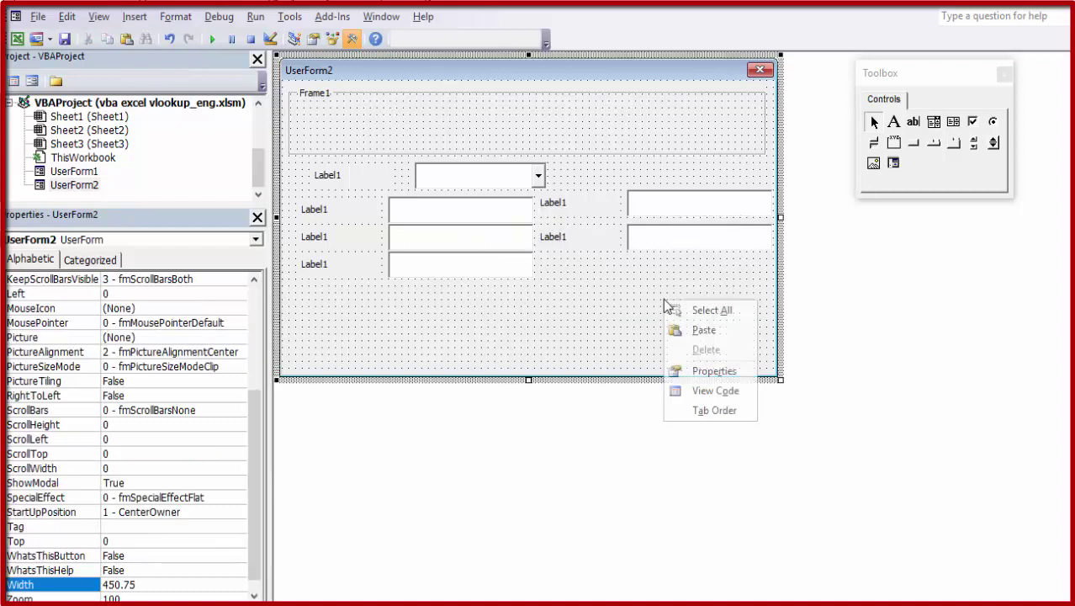
{"action": "left_click", "coordinate": [702, 331]}
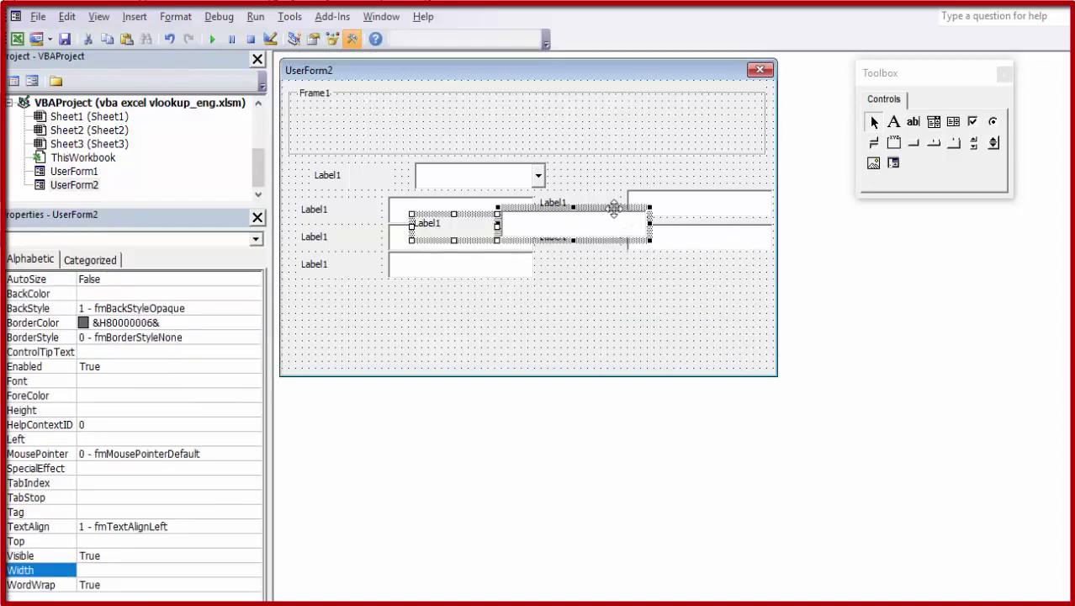
{"action": "mouse_move", "coordinate": [620, 216]}
{"action": "left_mouse_down"}
{"action": "mouse_move", "coordinate": [706, 263]}
{"action": "mouse_move", "coordinate": [740, 259]}
{"action": "left_mouse_up"}
{"action": "left_click", "coordinate": [637, 334]}
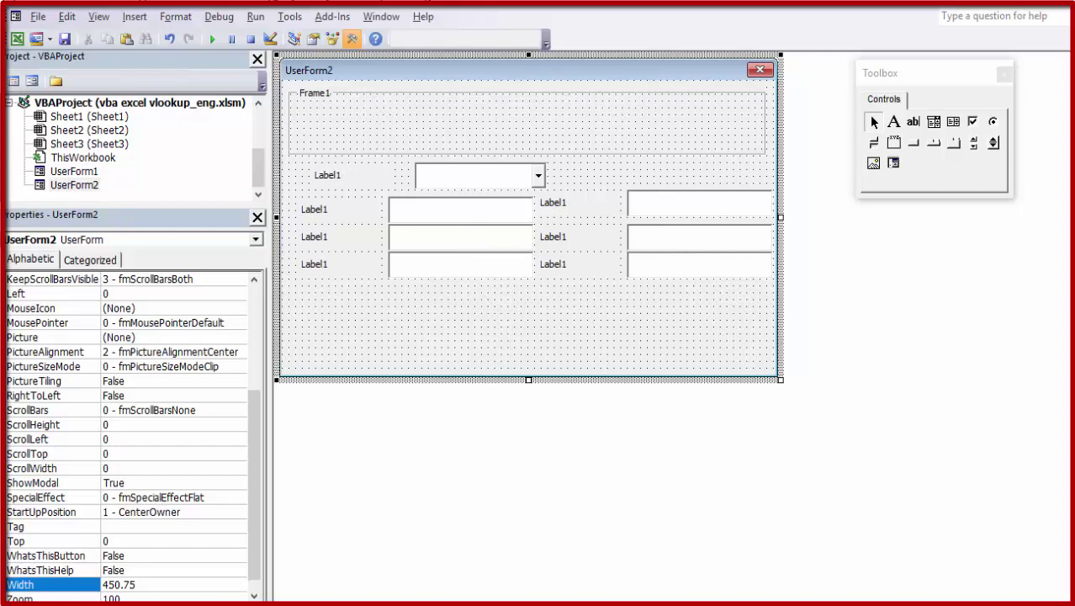
{"action": "left_click", "coordinate": [914, 143]}
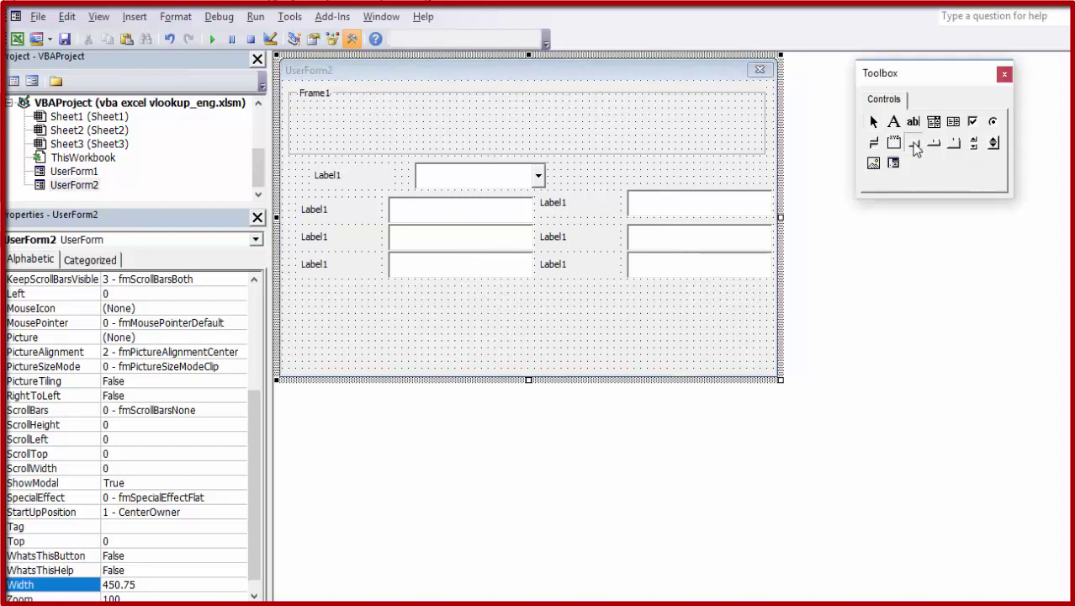
{"action": "left_click_drag", "start_coordinate": [654, 300], "coordinate": [767, 340]}
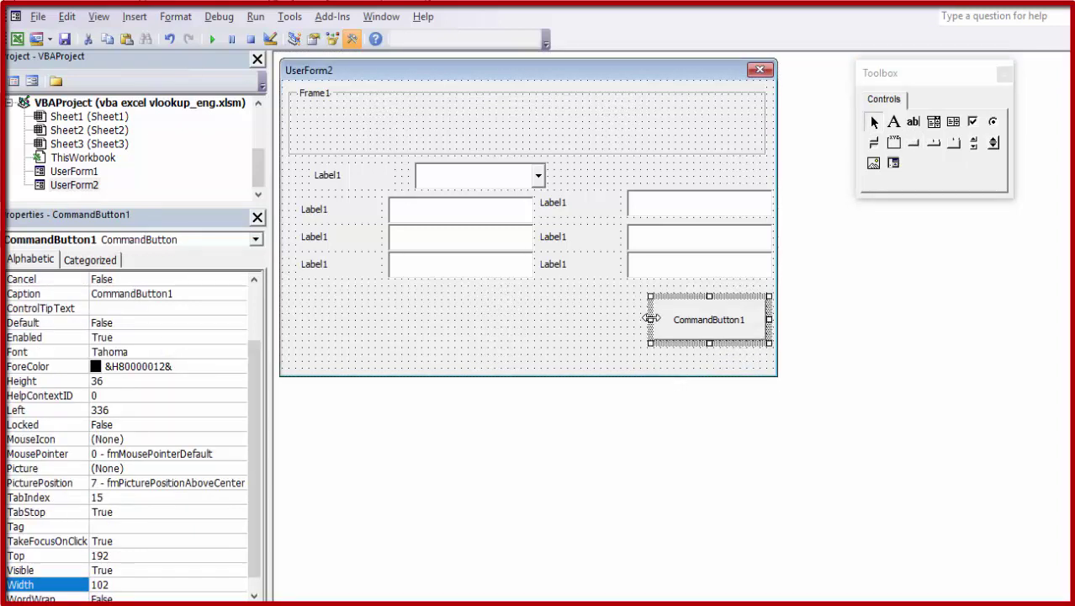
{"action": "left_click_drag", "start_coordinate": [650, 319], "coordinate": [671, 319]}
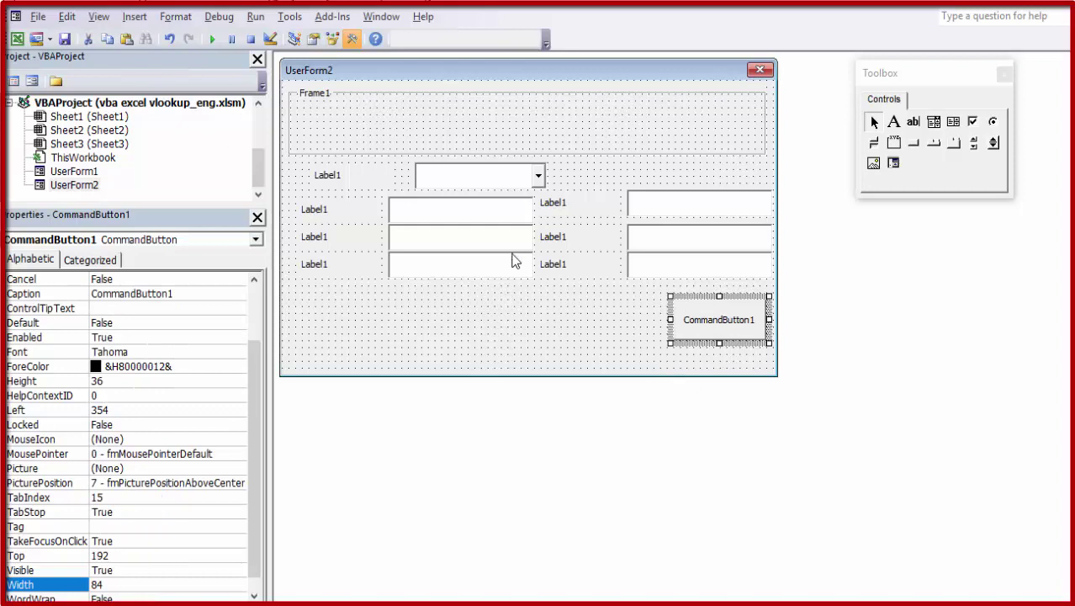
{"action": "left_click", "coordinate": [530, 320]}
{"action": "left_click", "coordinate": [498, 126]}
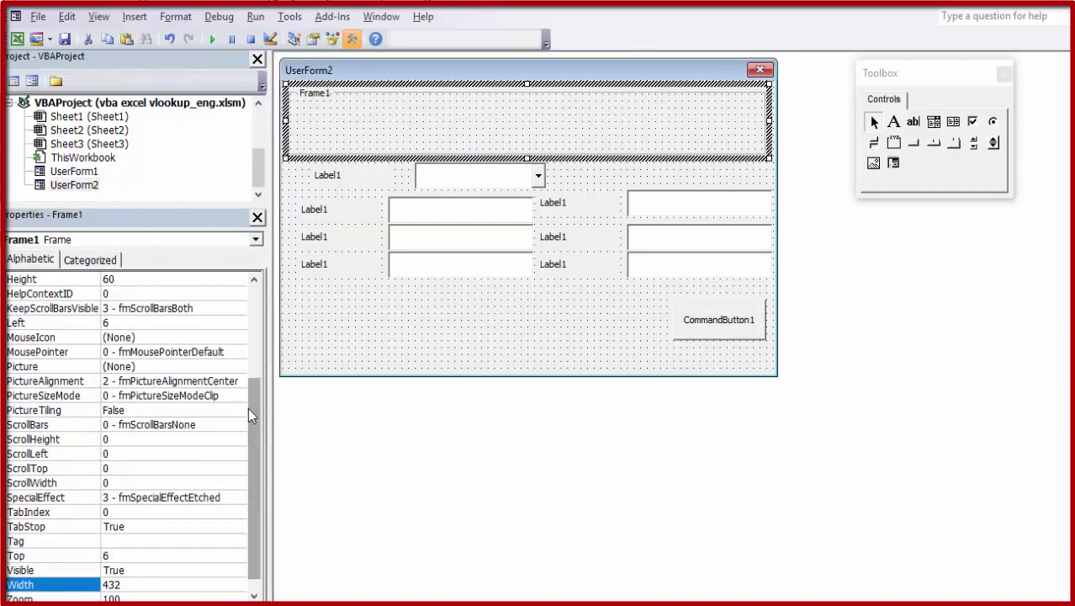
{"action": "left_click_drag", "start_coordinate": [250, 412], "coordinate": [256, 287]}
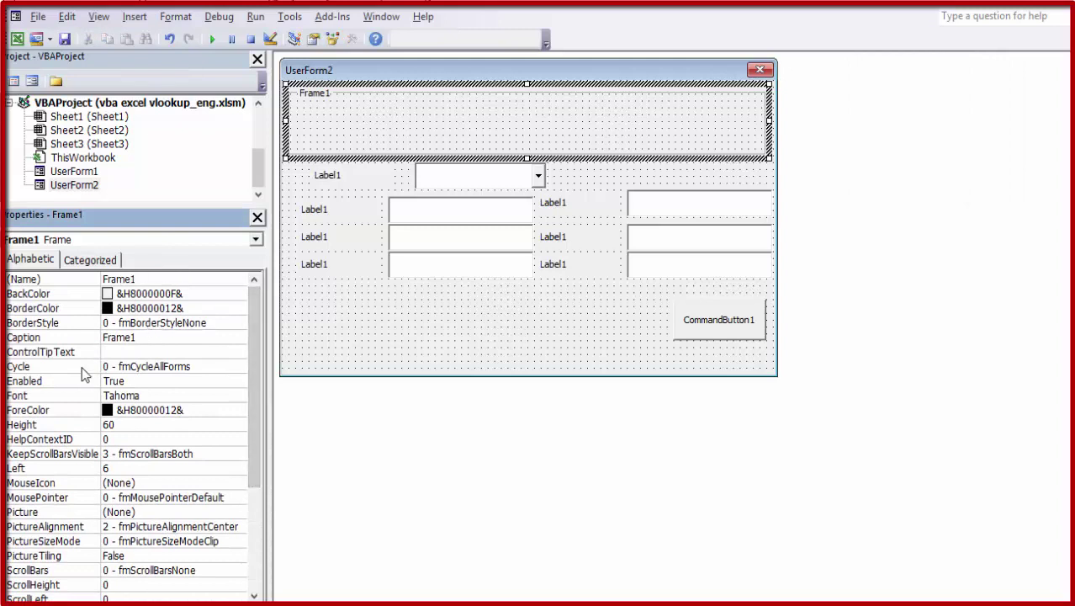
Step: Set Frame1's BackColor to light orange (&H0080C0FF&) from the Palette
{"action": "left_click", "coordinate": [221, 293]}
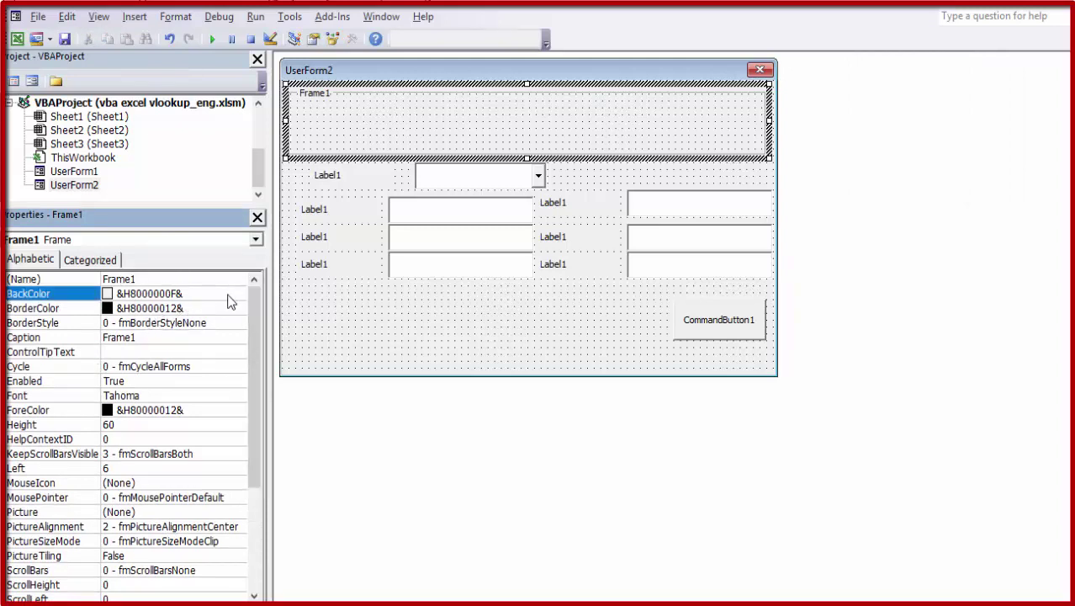
{"action": "left_click", "coordinate": [240, 294]}
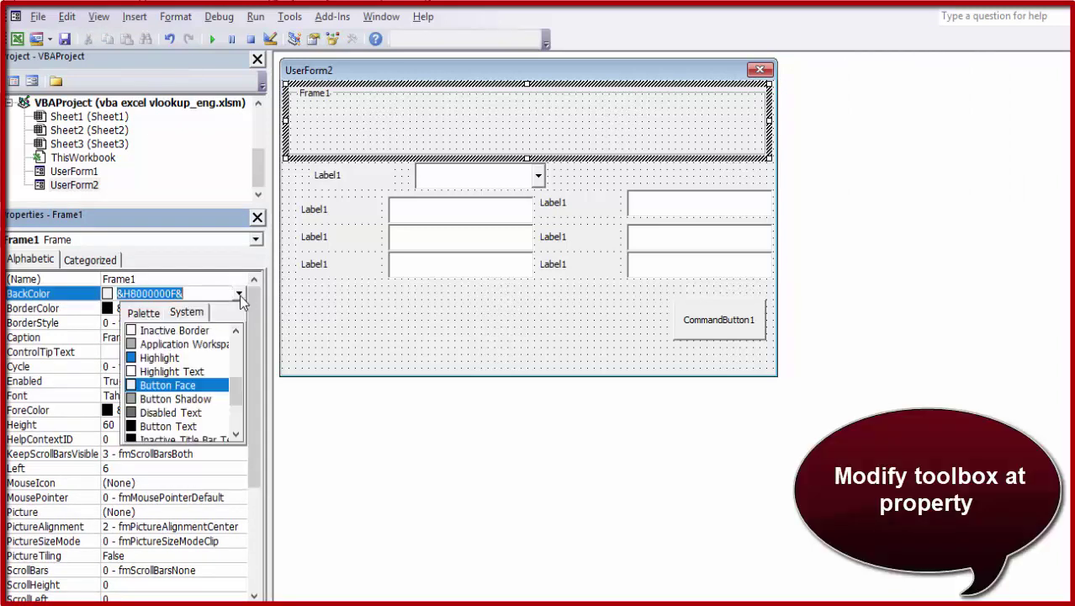
{"action": "left_click", "coordinate": [149, 315]}
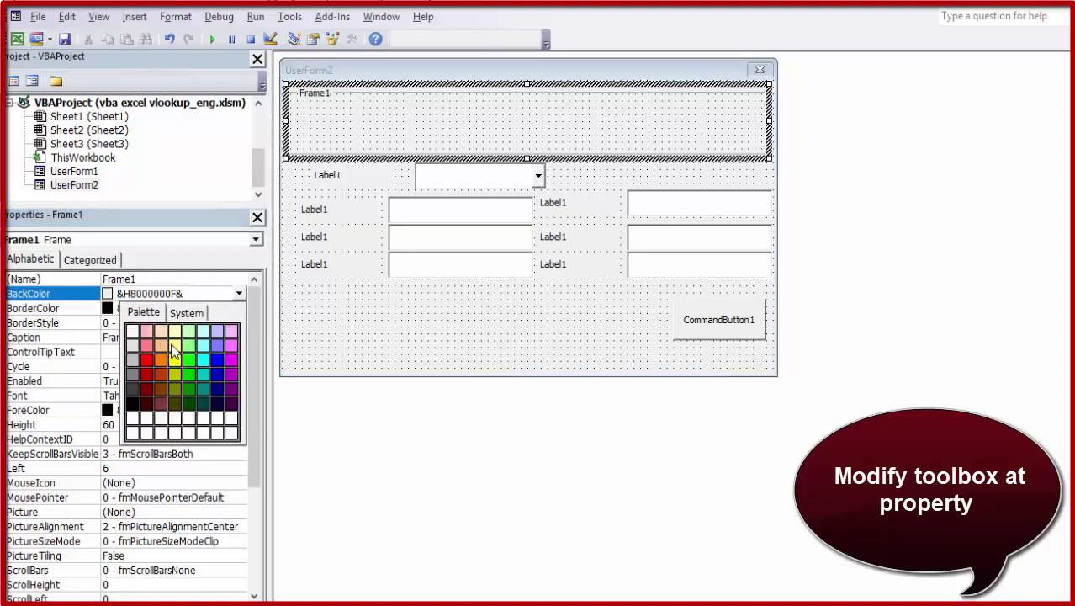
{"action": "left_click", "coordinate": [168, 351]}
{"action": "left_click", "coordinate": [219, 325]}
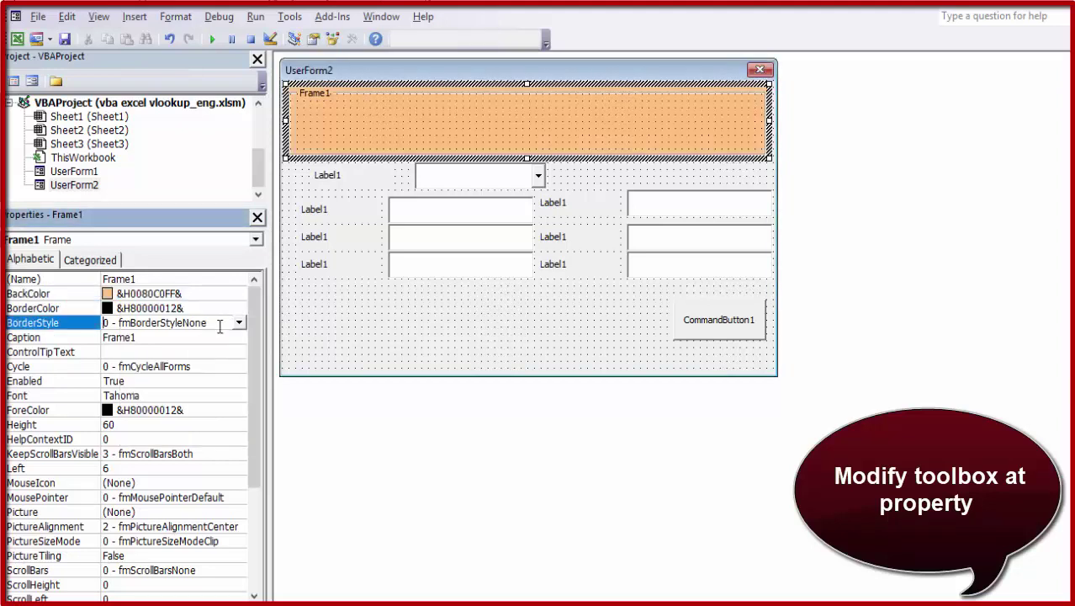
{"action": "left_click", "coordinate": [343, 181]}
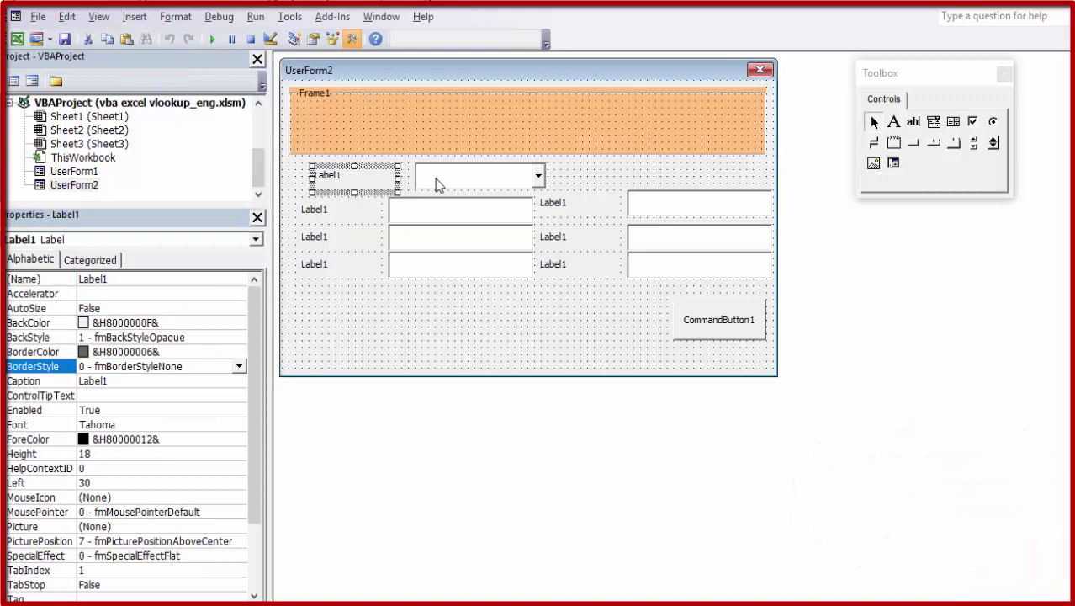
Step: Move Label1 and the combo box together up into Frame1
{"action": "left_click", "coordinate": [435, 179], "text": "ctrl"}
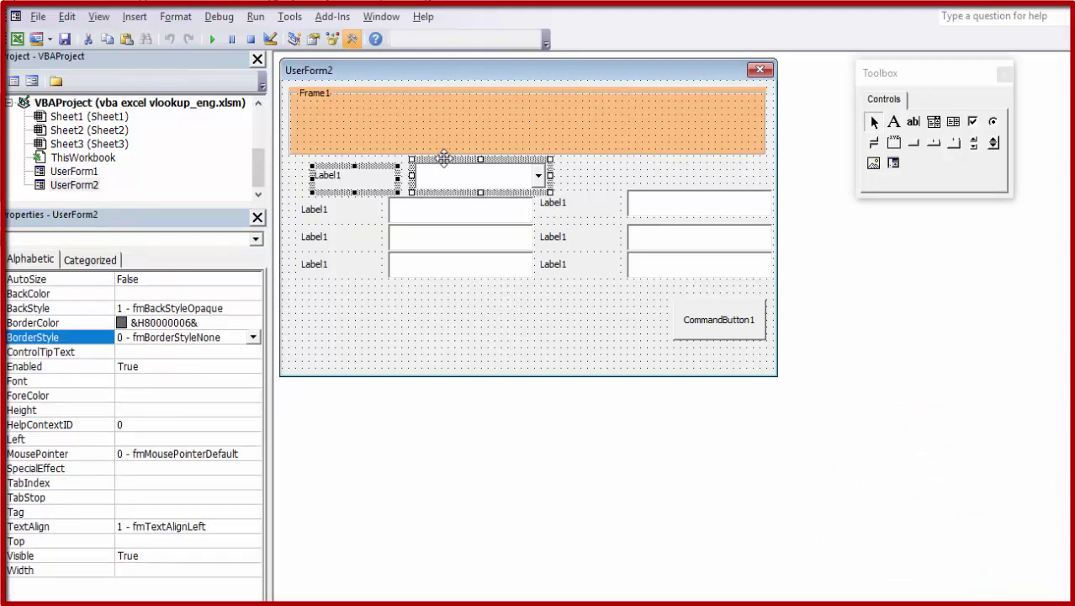
{"action": "left_click_drag", "start_coordinate": [502, 132], "coordinate": [514, 120]}
{"action": "left_click", "coordinate": [582, 197]}
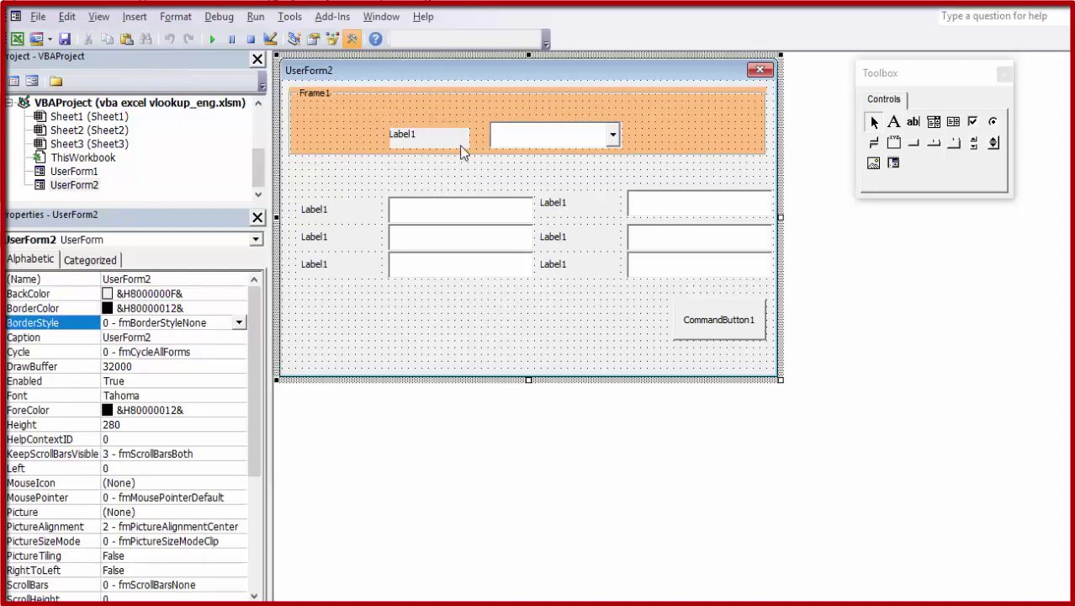
Step: Duplicate Label1 as a widened Label8 placed above it inside Frame1
{"action": "left_click", "coordinate": [433, 135]}
{"action": "right_click", "coordinate": [447, 126]}
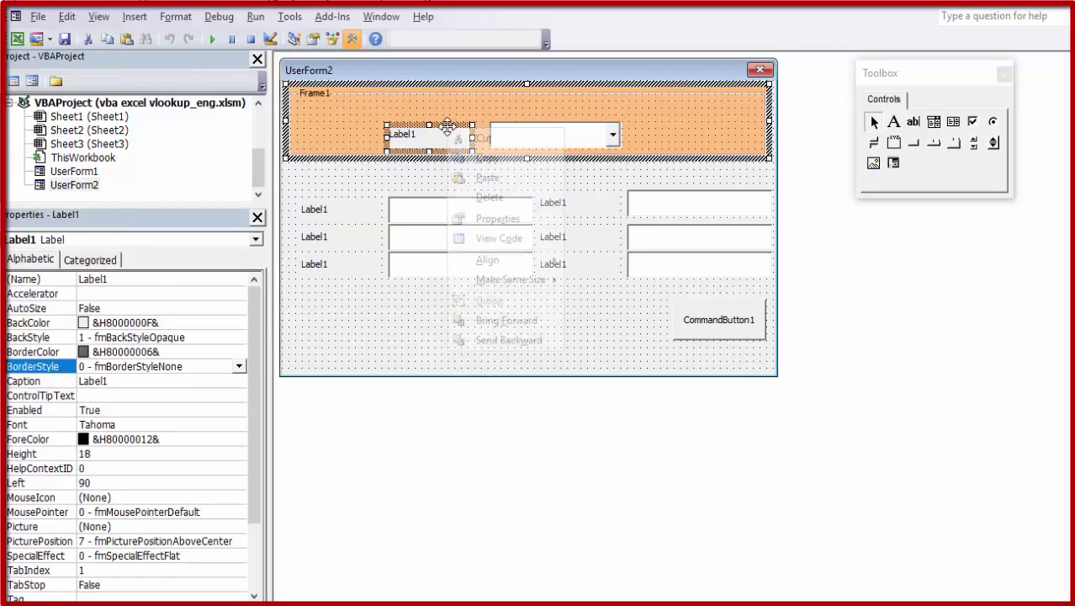
{"action": "left_click", "coordinate": [488, 157]}
{"action": "right_click", "coordinate": [502, 174]}
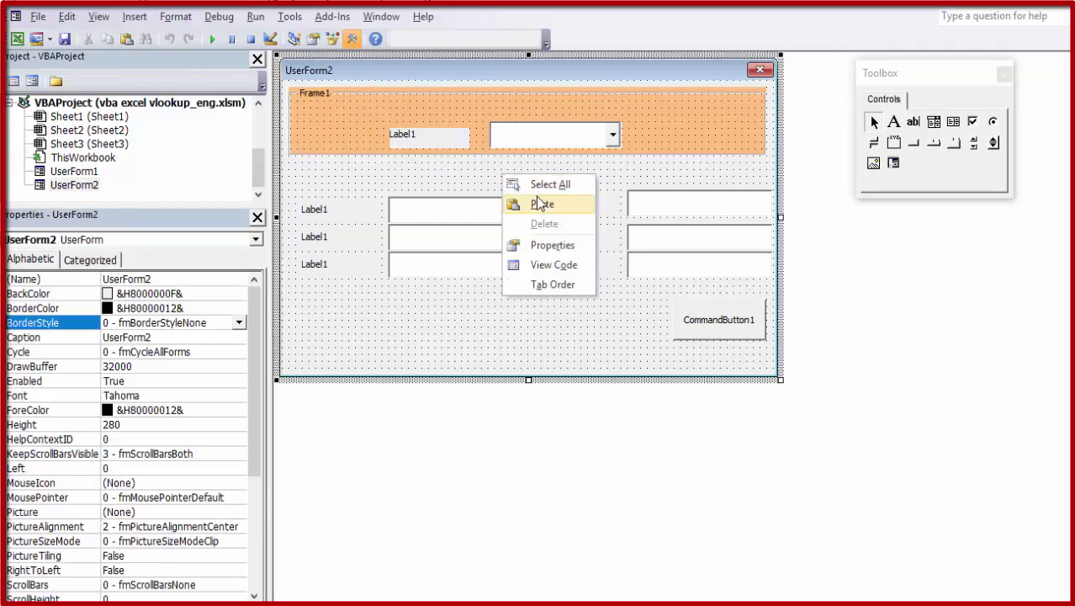
{"action": "left_click", "coordinate": [538, 202]}
{"action": "left_click_drag", "start_coordinate": [537, 222], "coordinate": [503, 148]}
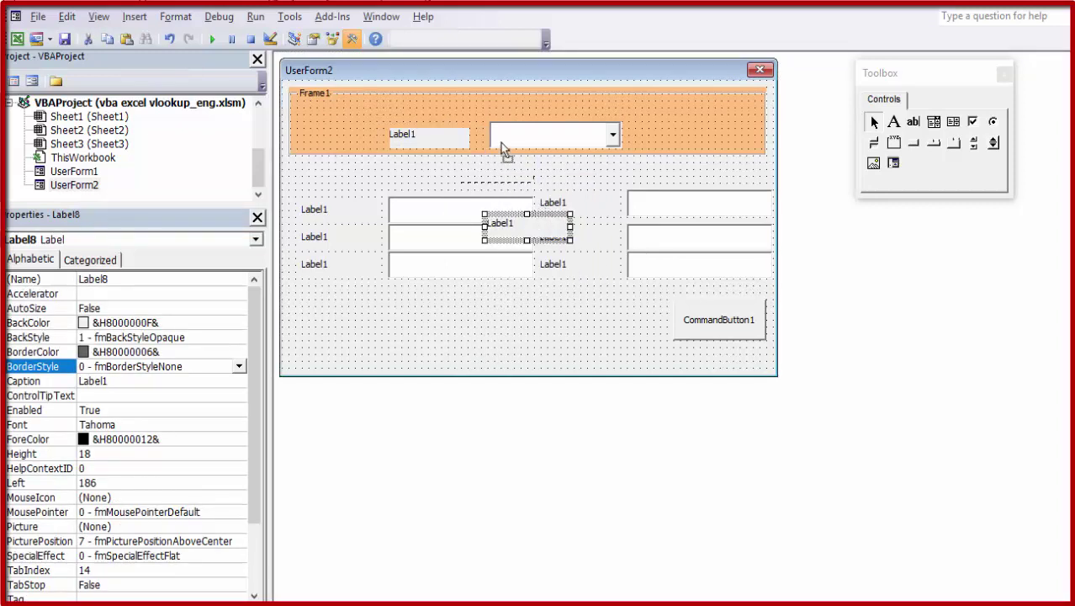
{"action": "mouse_move", "coordinate": [460, 98]}
{"action": "left_mouse_down"}
{"action": "mouse_move", "coordinate": [449, 96]}
{"action": "mouse_move", "coordinate": [625, 110]}
{"action": "left_mouse_up"}
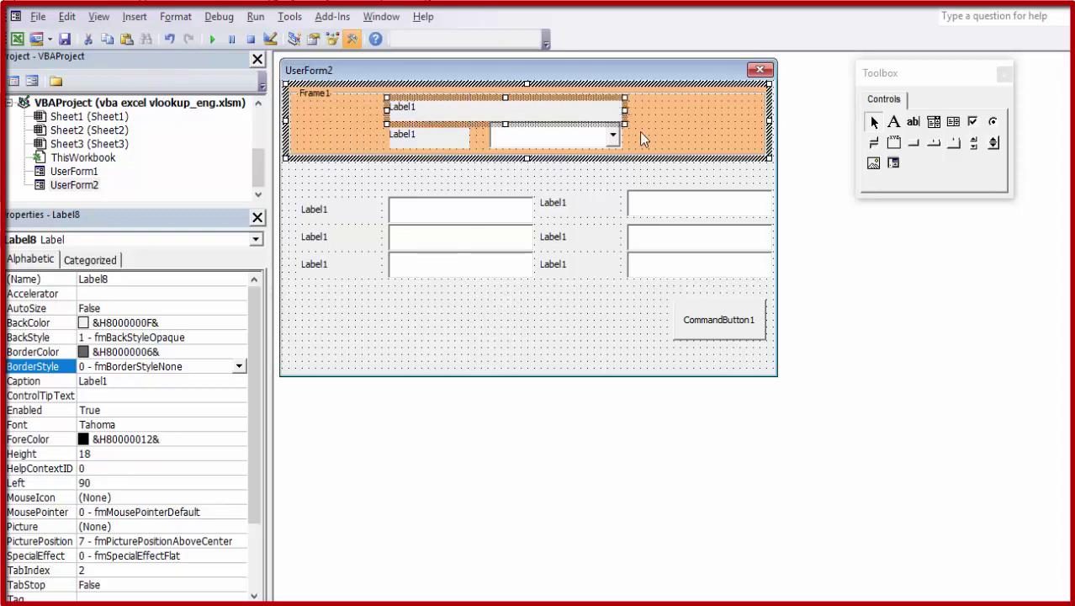
{"action": "left_click", "coordinate": [587, 184]}
{"action": "left_click", "coordinate": [451, 113]}
Step: Change Label8's Caption to 'VBA VLookup to search'
{"action": "left_click", "coordinate": [108, 384]}
{"action": "double_click", "coordinate": [113, 380]}
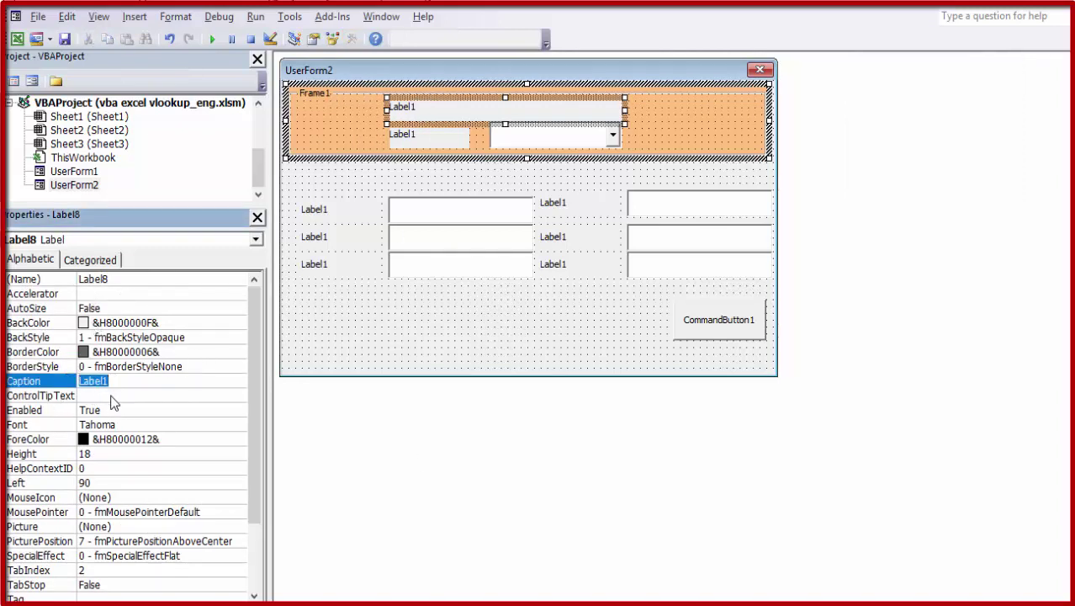
{"action": "type", "text": "VBA VLookup to search"}
{"action": "key", "text": "Return"}
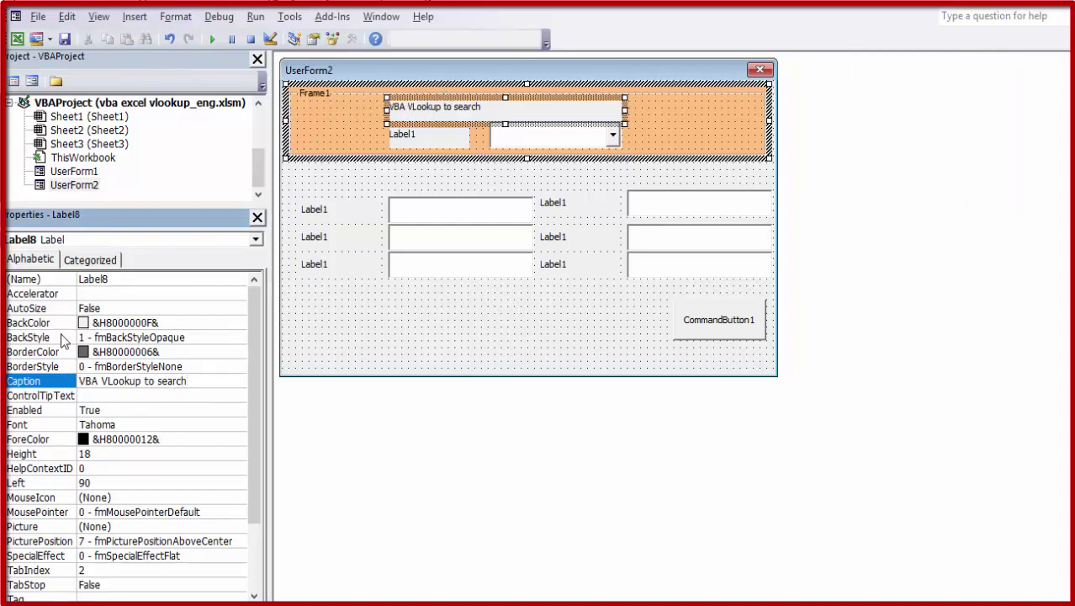
Step: Set Label8's font to Tahoma Bold, 16 point
{"action": "left_click", "coordinate": [119, 426]}
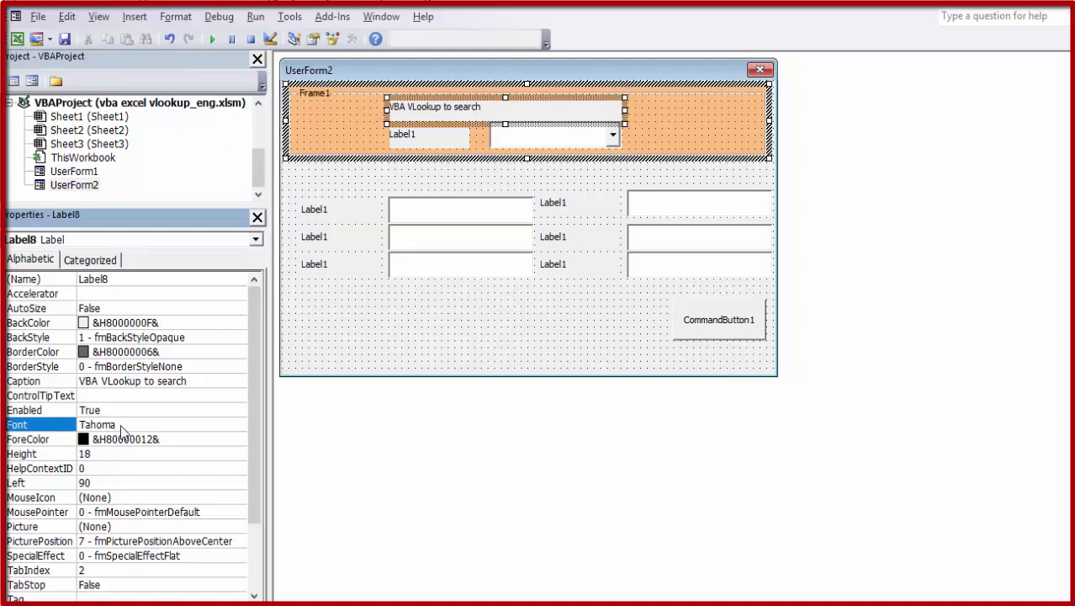
{"action": "left_click", "coordinate": [239, 427]}
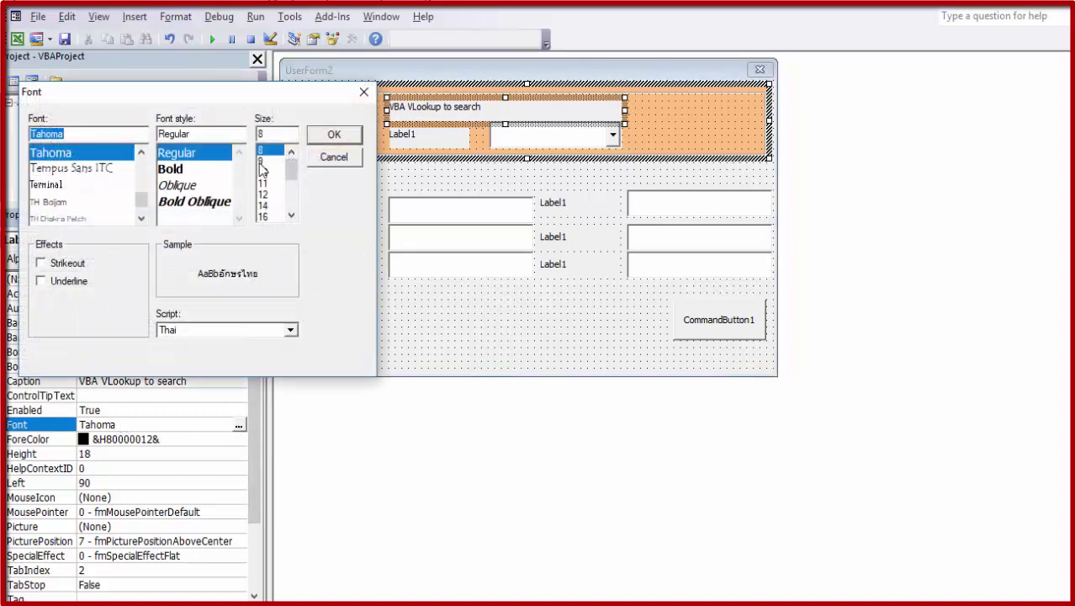
{"action": "left_click", "coordinate": [196, 169]}
{"action": "left_click", "coordinate": [264, 206]}
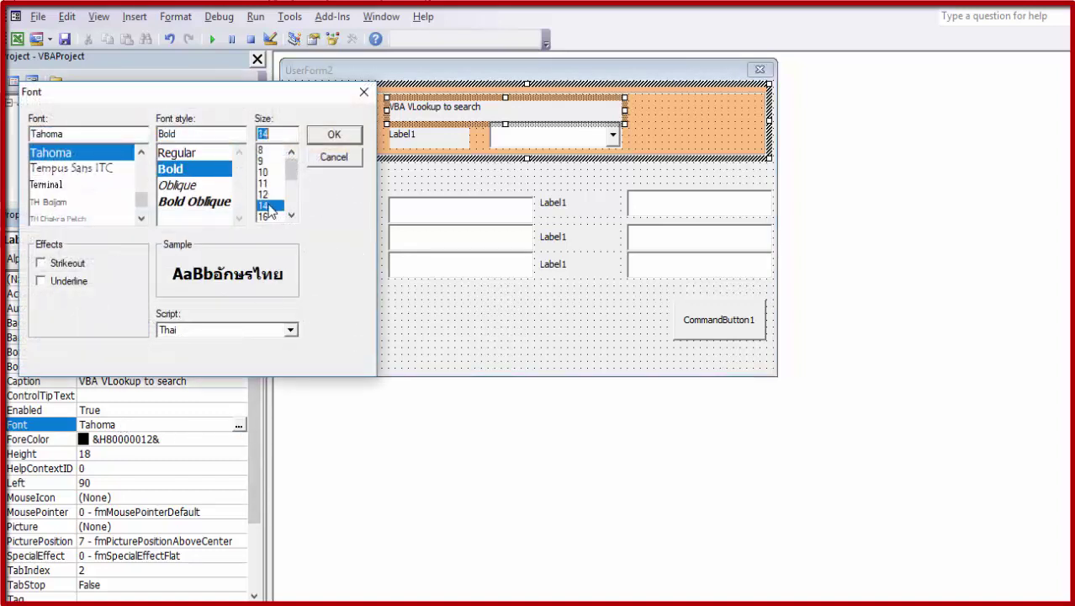
{"action": "left_click", "coordinate": [266, 216]}
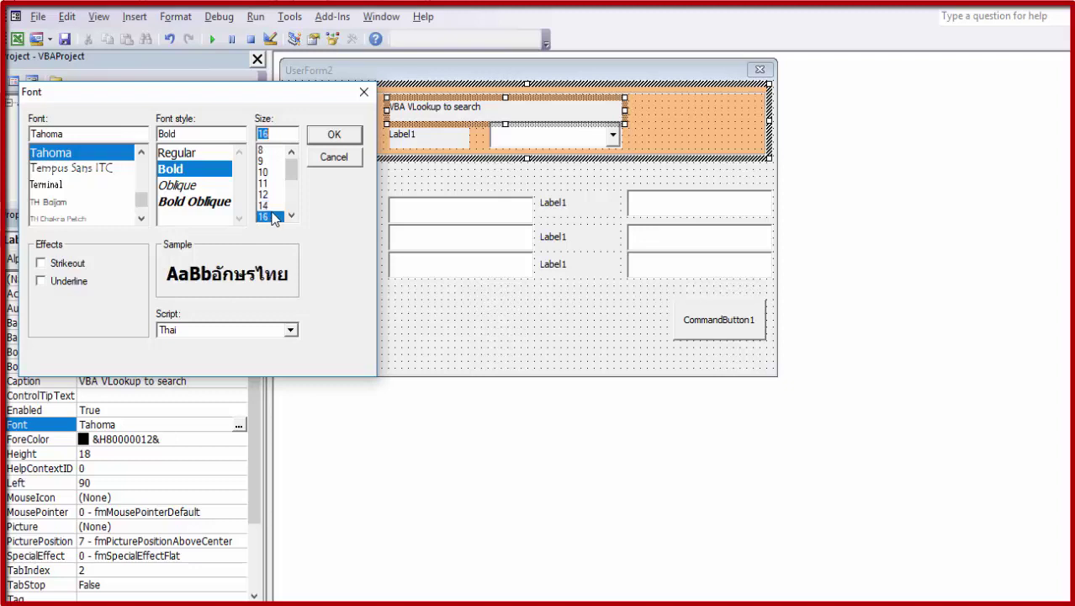
{"action": "left_click", "coordinate": [334, 135]}
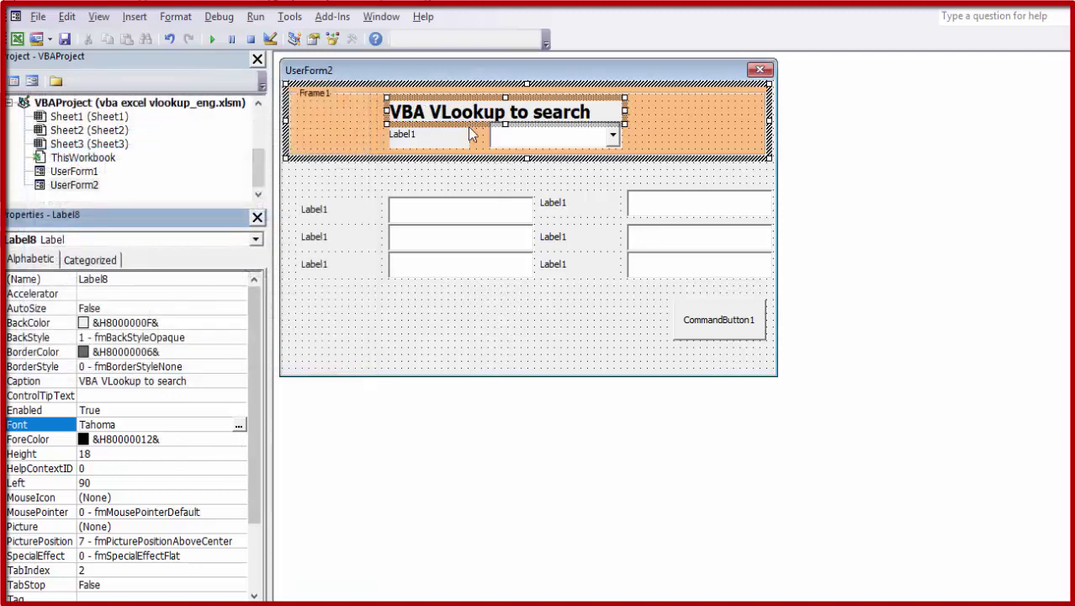
Step: Set Label8's BackStyle to Transparent
{"action": "left_click", "coordinate": [220, 338]}
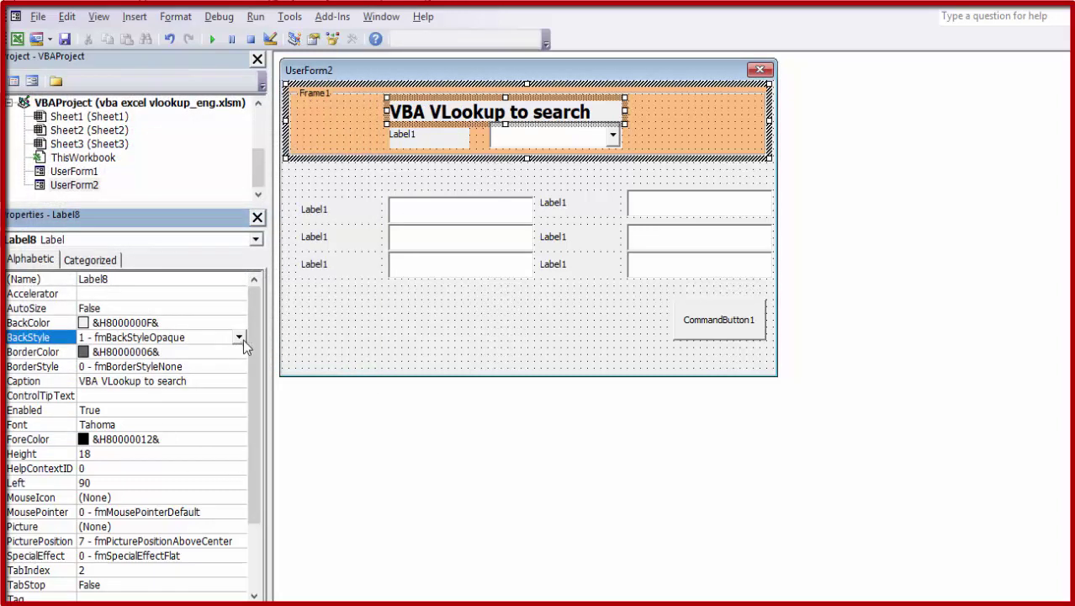
{"action": "left_click", "coordinate": [240, 338]}
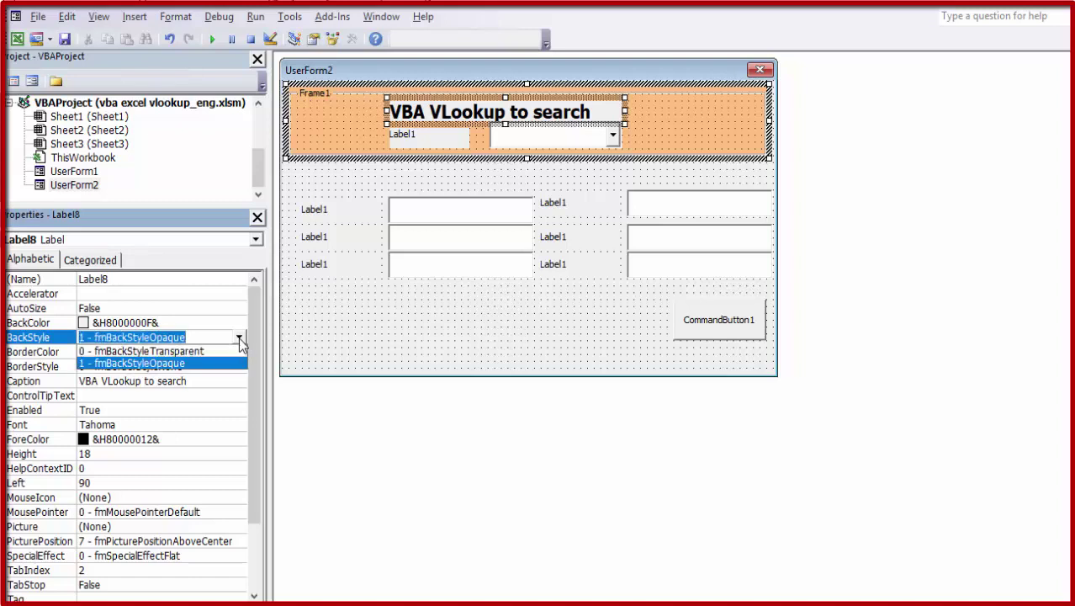
{"action": "left_click", "coordinate": [173, 350]}
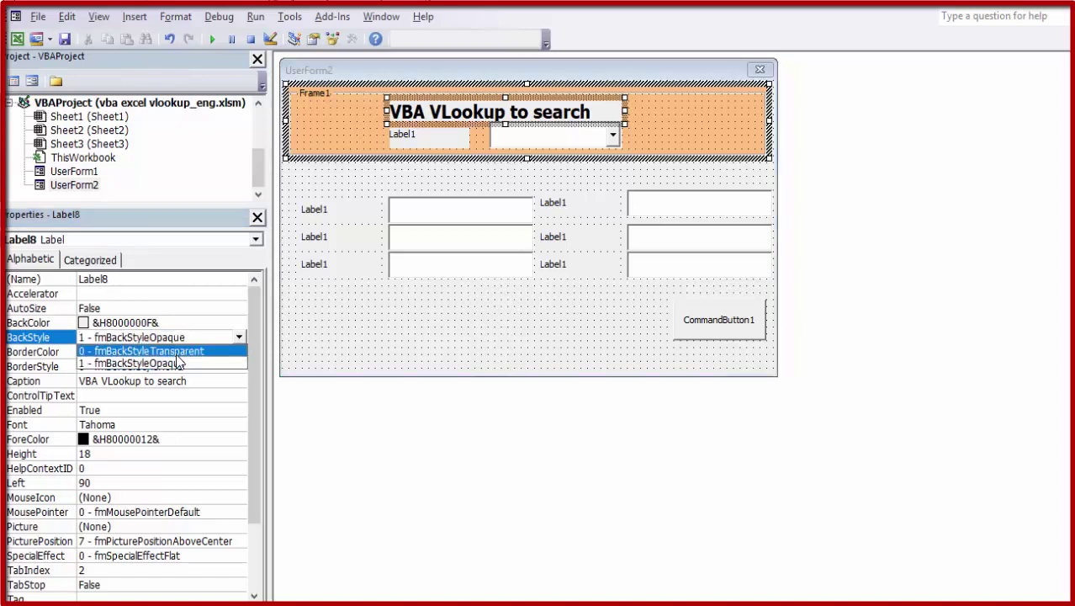
{"action": "left_click", "coordinate": [605, 105]}
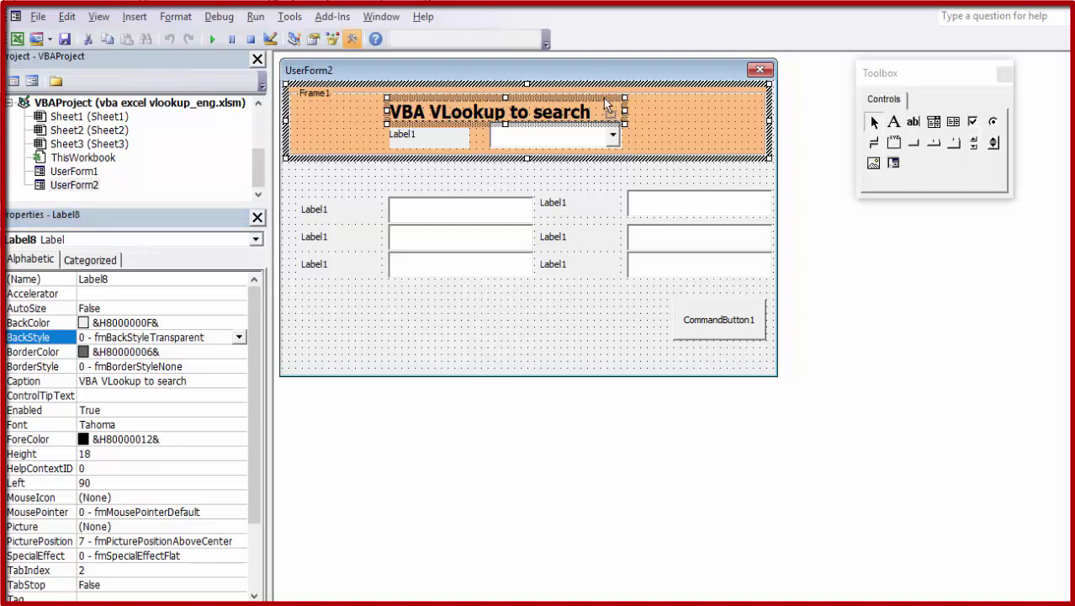
Step: Nudge the title label slightly and change Label1's caption to 'ID:'
{"action": "left_click_drag", "start_coordinate": [613, 100], "coordinate": [619, 94]}
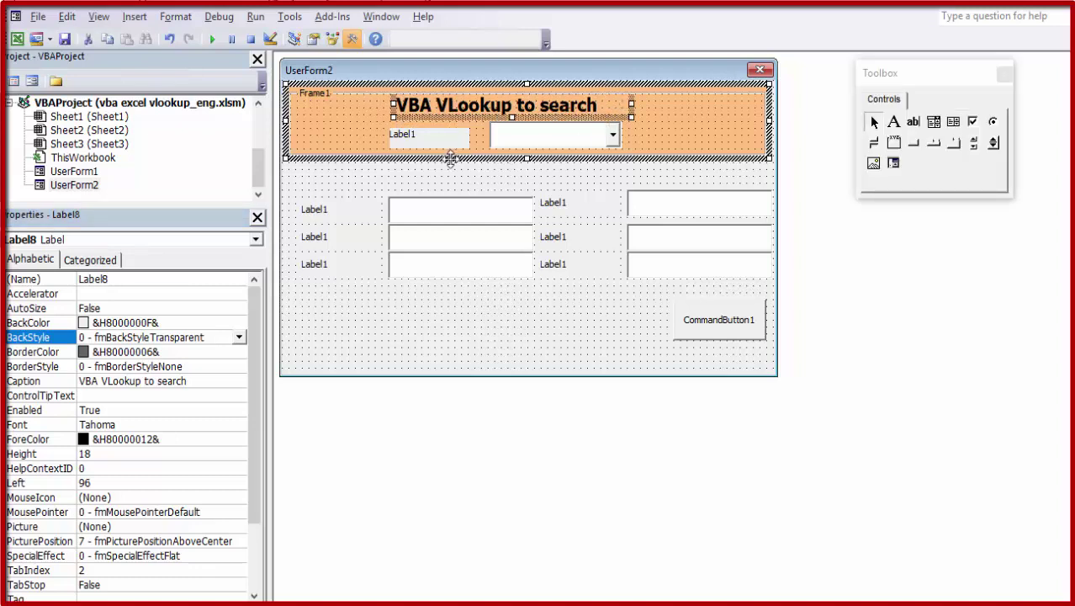
{"action": "left_click", "coordinate": [428, 145]}
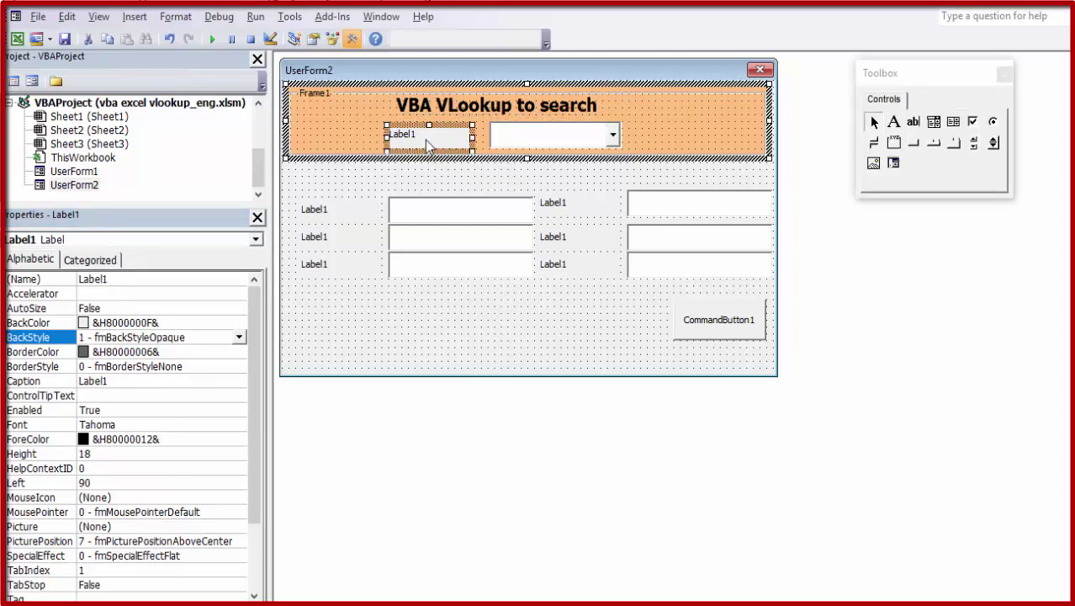
{"action": "left_click", "coordinate": [168, 322]}
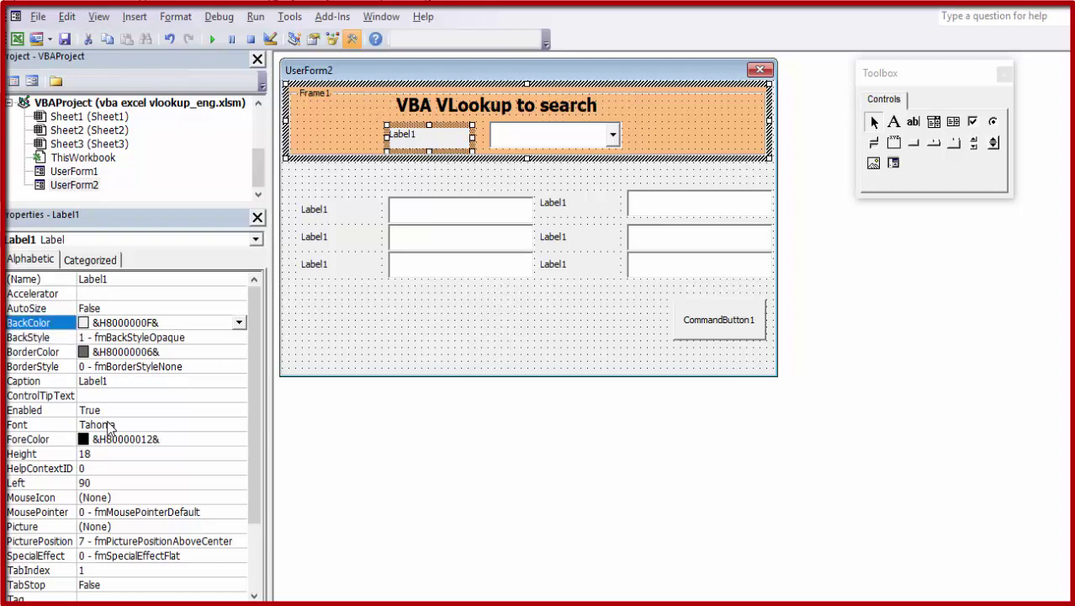
{"action": "left_click", "coordinate": [99, 382]}
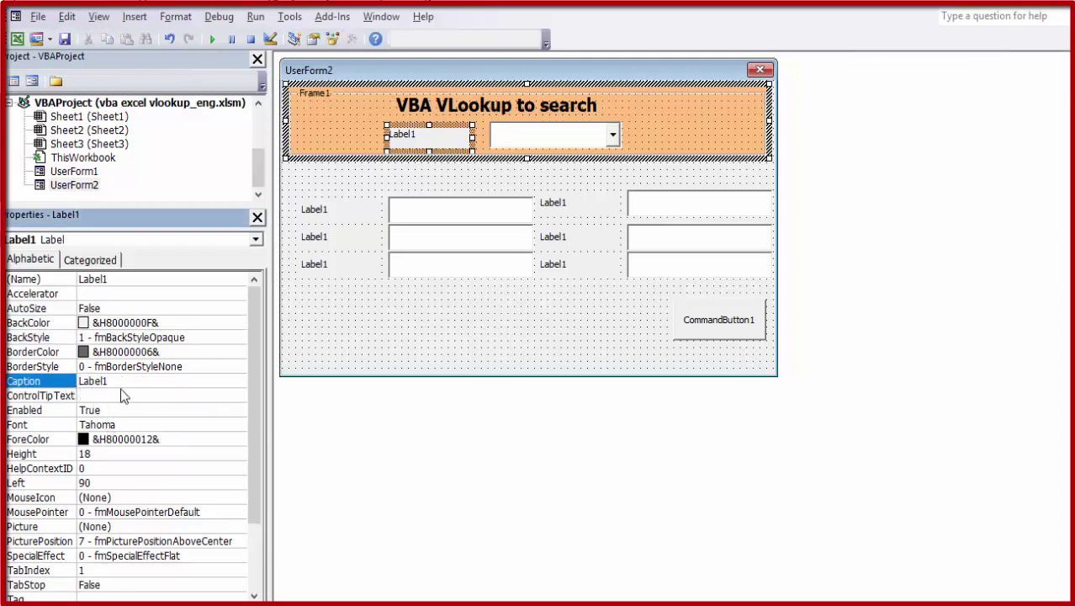
{"action": "left_click_drag", "start_coordinate": [123, 377], "coordinate": [43, 380]}
{"action": "type", "text": "ID:"}
{"action": "left_click", "coordinate": [453, 125]}
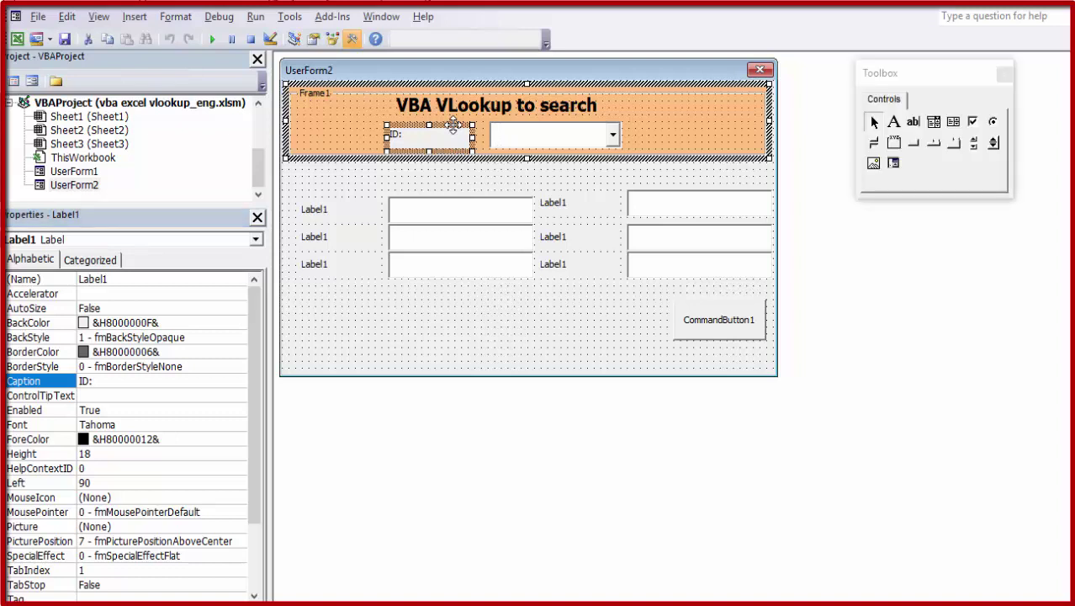
Step: Give the ID: label a transparent background and bold 14-point Tahoma font
{"action": "left_click", "coordinate": [159, 338]}
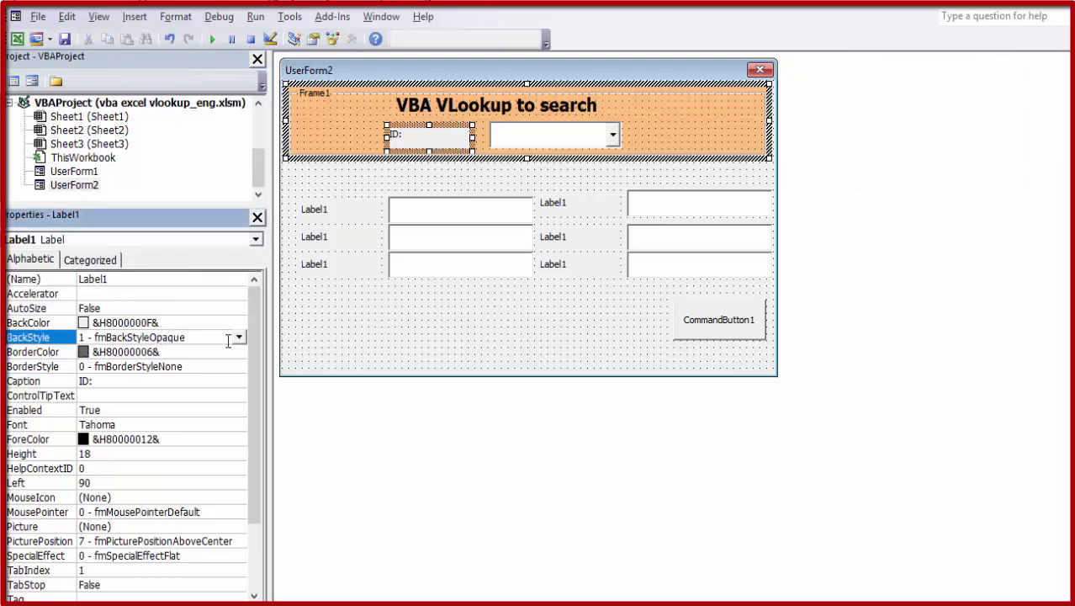
{"action": "left_click", "coordinate": [238, 337]}
{"action": "left_click", "coordinate": [172, 351]}
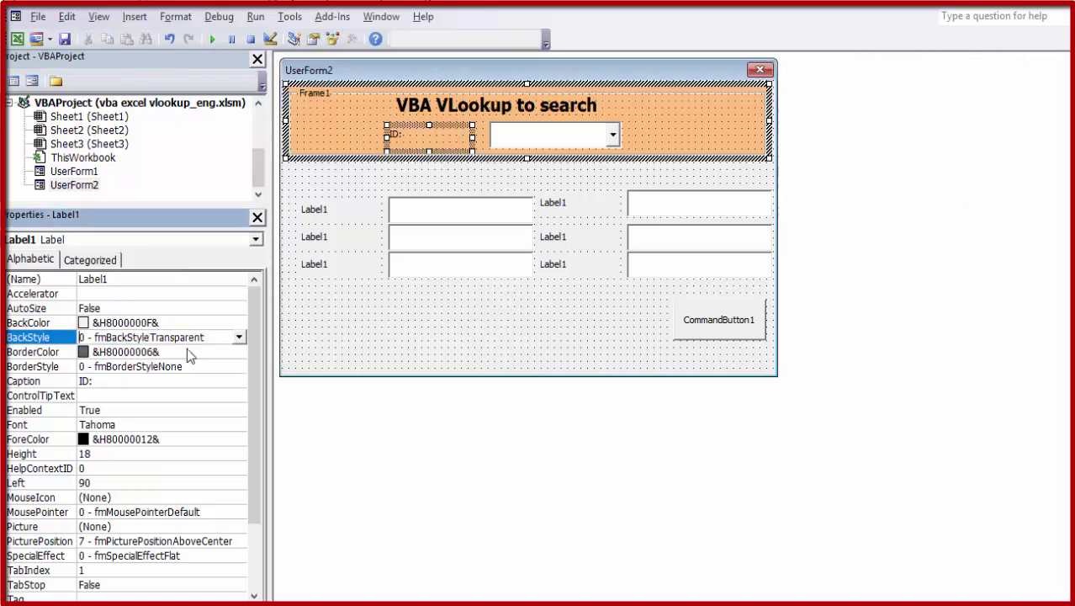
{"action": "left_click", "coordinate": [97, 424]}
{"action": "left_click", "coordinate": [239, 427]}
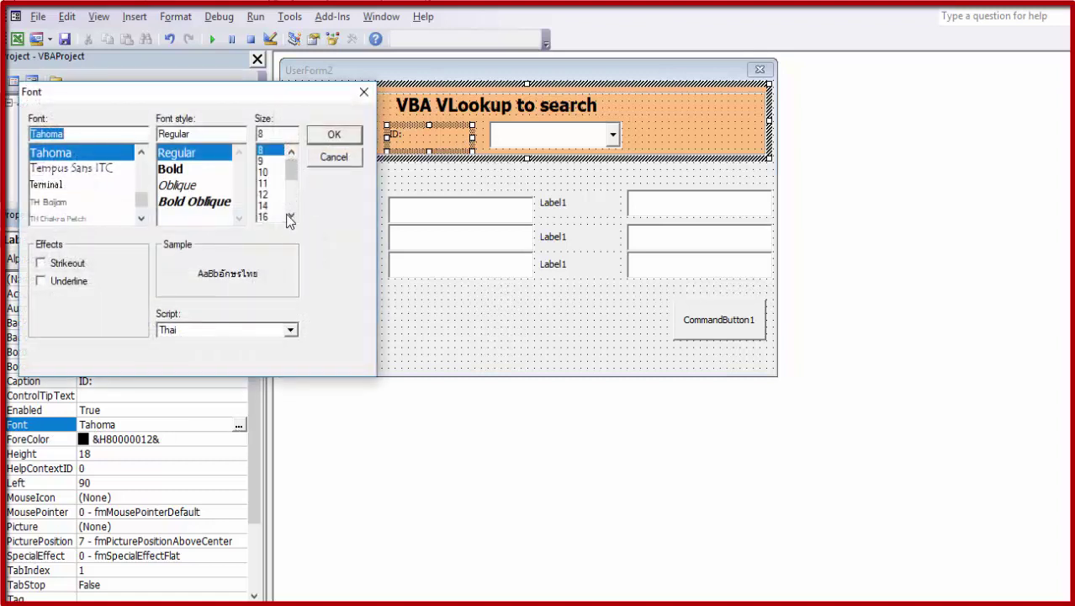
{"action": "left_click", "coordinate": [266, 207]}
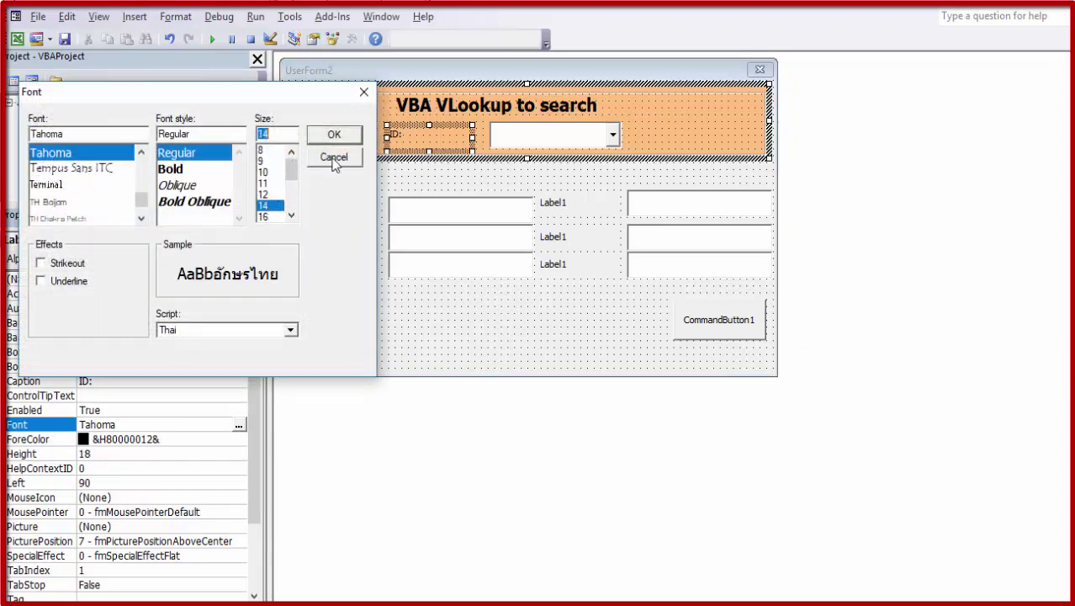
{"action": "left_click", "coordinate": [225, 168]}
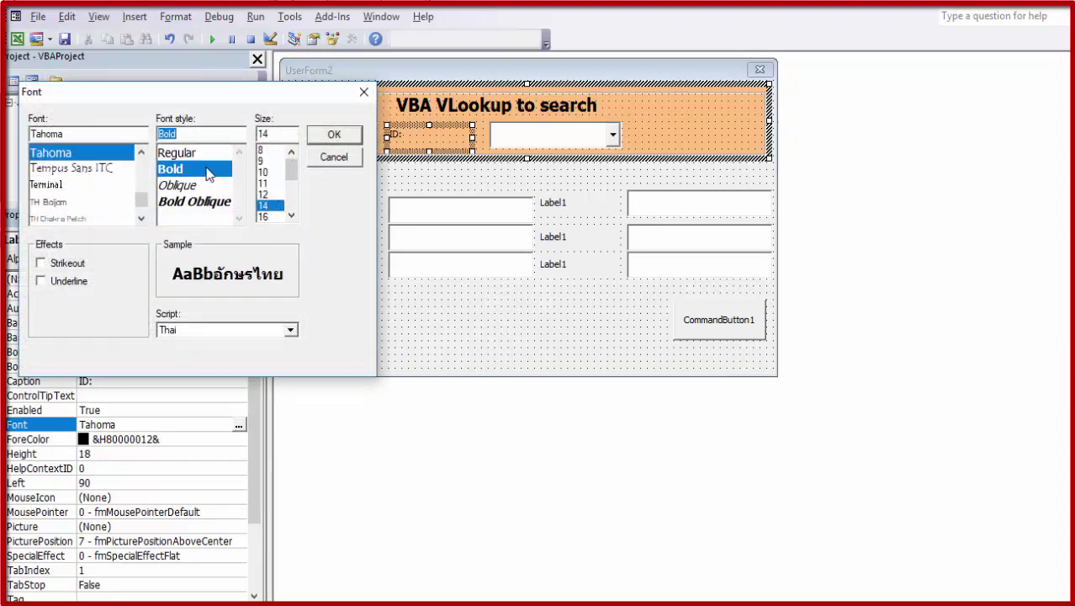
{"action": "left_click", "coordinate": [341, 134]}
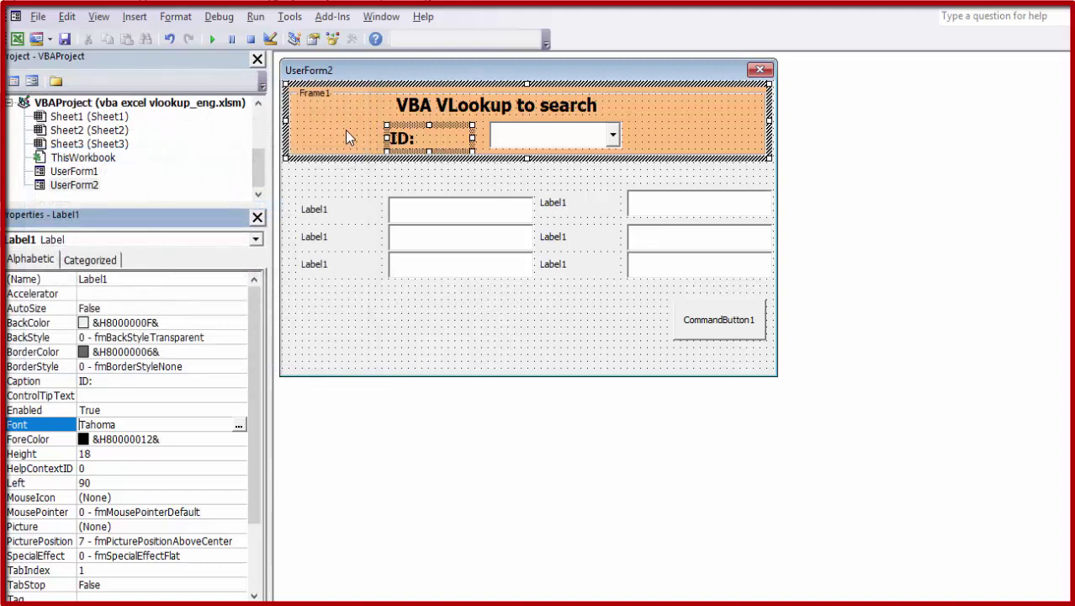
Step: Narrow the ID: label so it sits beside the drop-down
{"action": "left_click", "coordinate": [467, 134]}
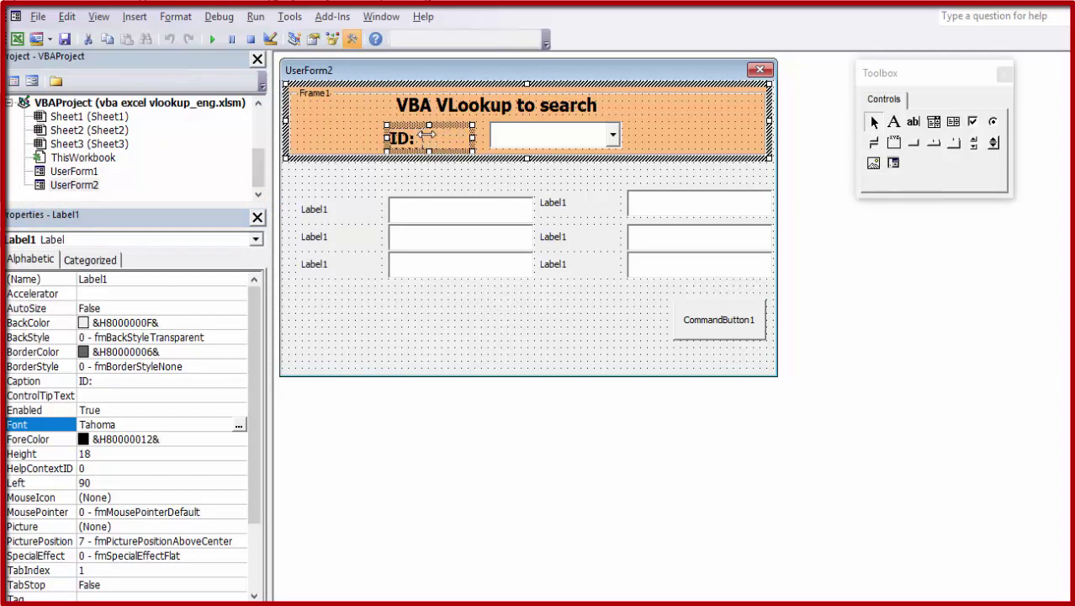
{"action": "left_click_drag", "start_coordinate": [427, 135], "coordinate": [468, 126]}
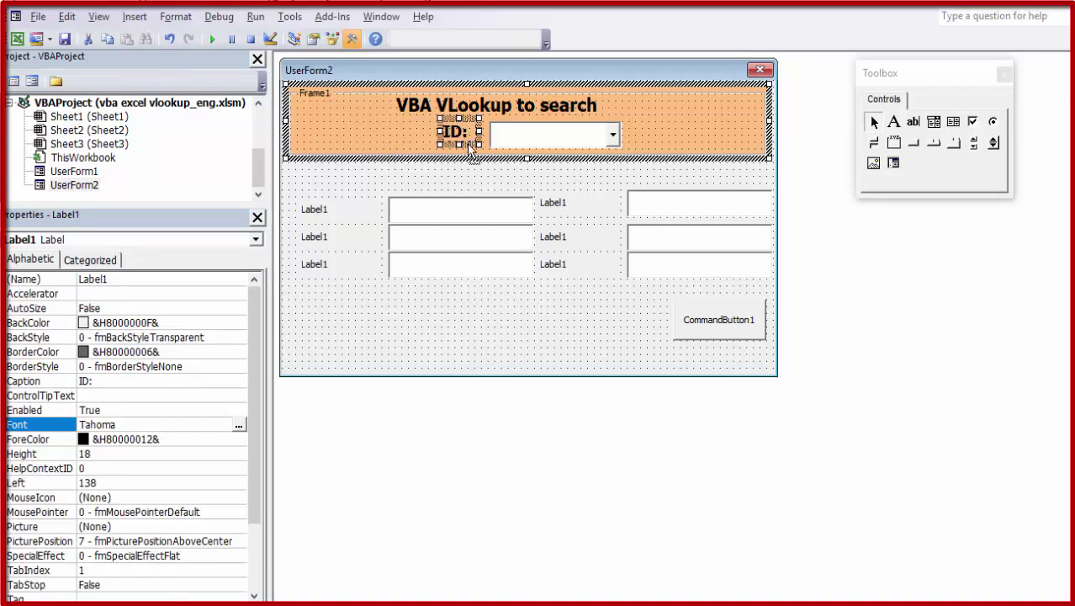
{"action": "left_click", "coordinate": [677, 135]}
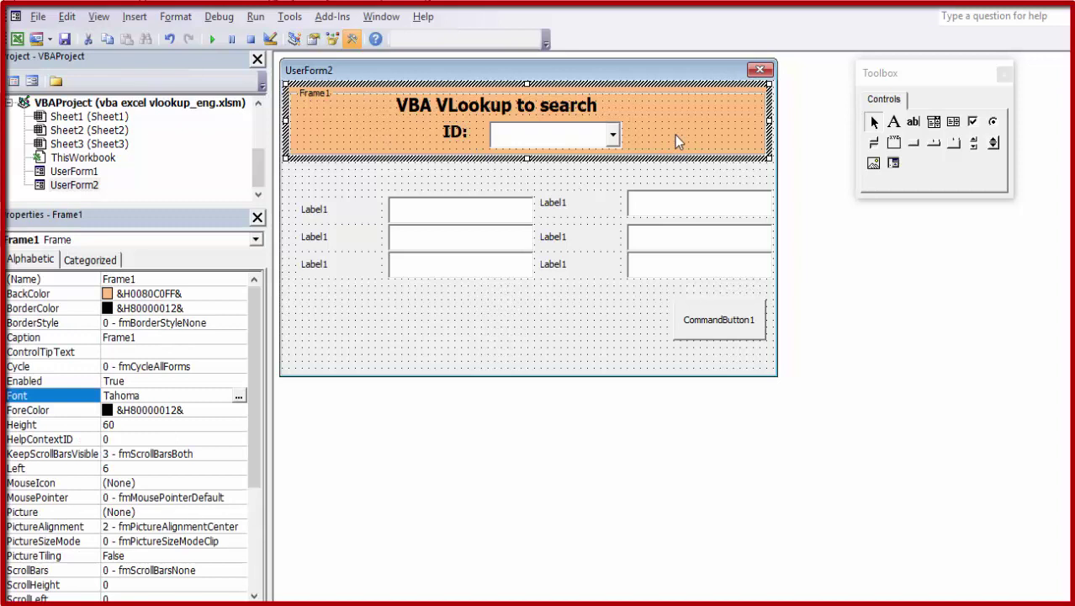
Step: Widen the ID drop-down box by dragging its left edge outward
{"action": "left_click", "coordinate": [546, 143]}
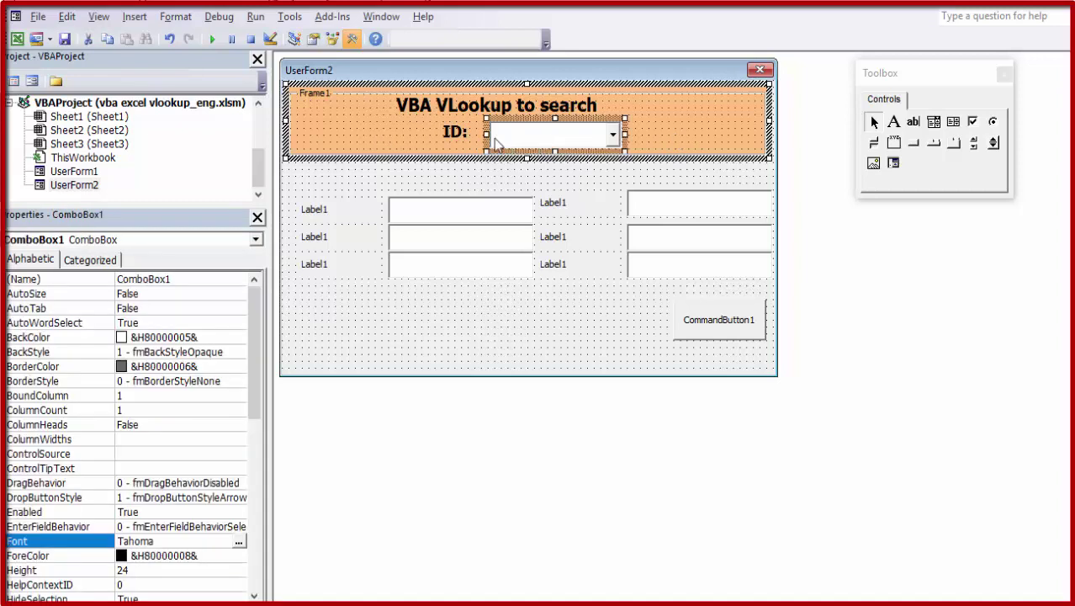
{"action": "left_click_drag", "start_coordinate": [487, 132], "coordinate": [470, 133]}
{"action": "left_click", "coordinate": [592, 140]}
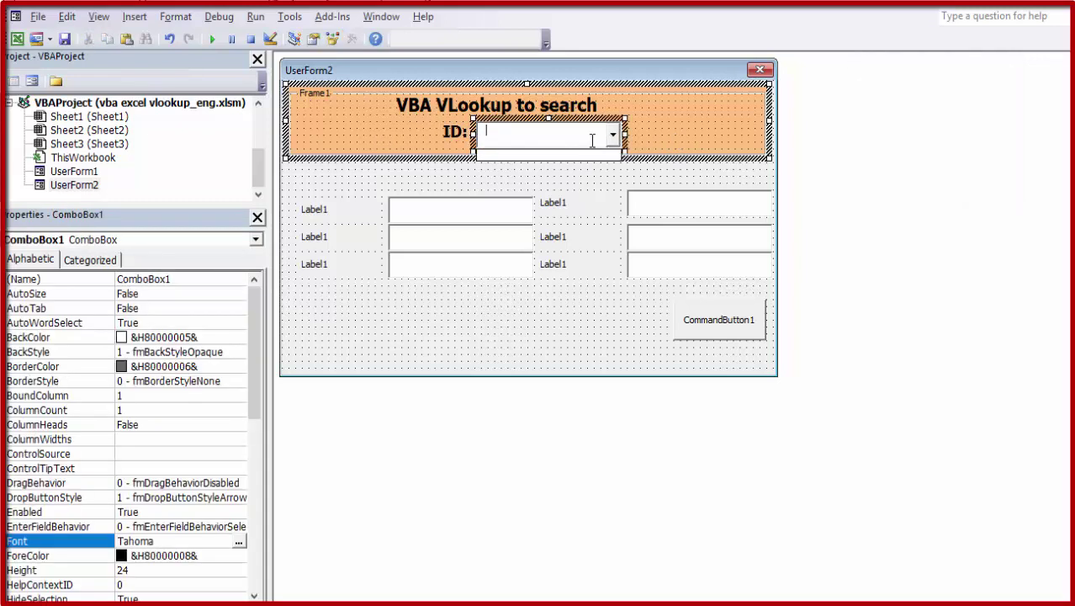
{"action": "left_click", "coordinate": [571, 119]}
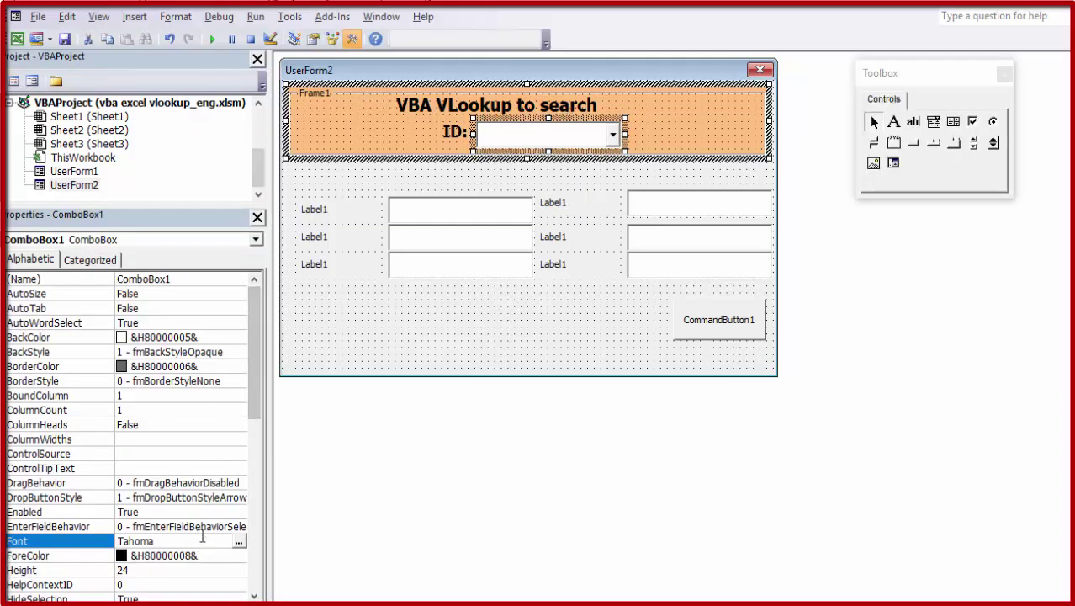
Step: Set the drop-down's font to bold 10-point Tahoma
{"action": "left_click", "coordinate": [239, 543]}
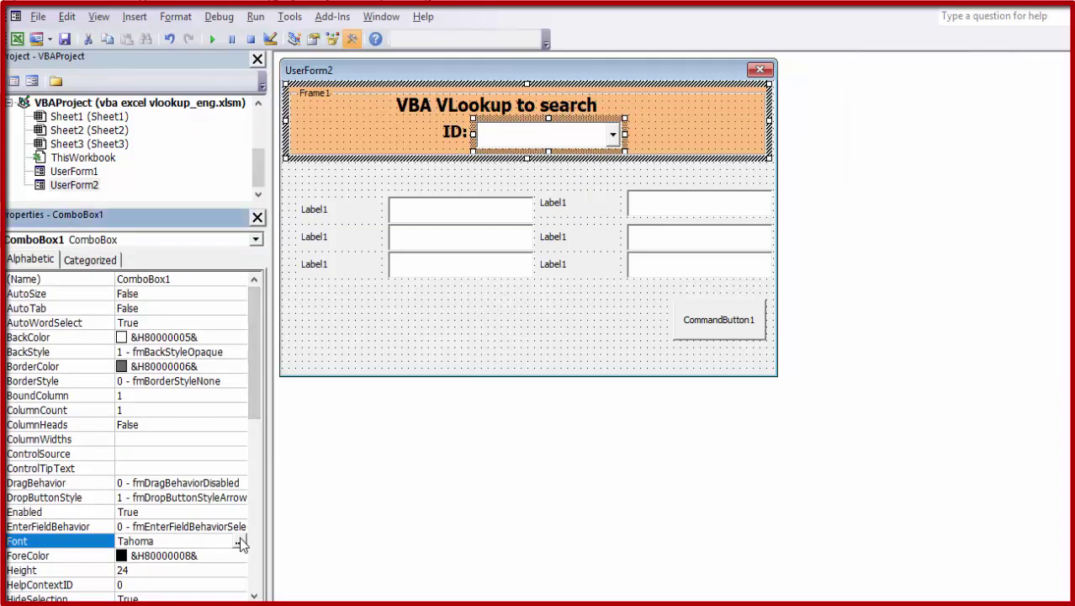
{"action": "left_click", "coordinate": [239, 541]}
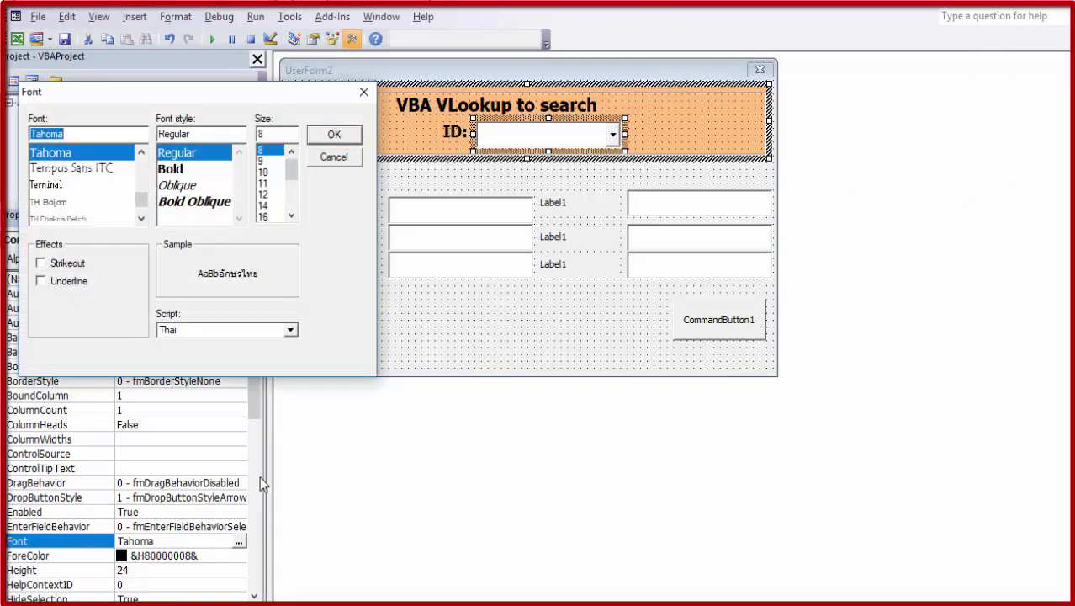
{"action": "left_click", "coordinate": [264, 171]}
{"action": "left_click", "coordinate": [173, 170]}
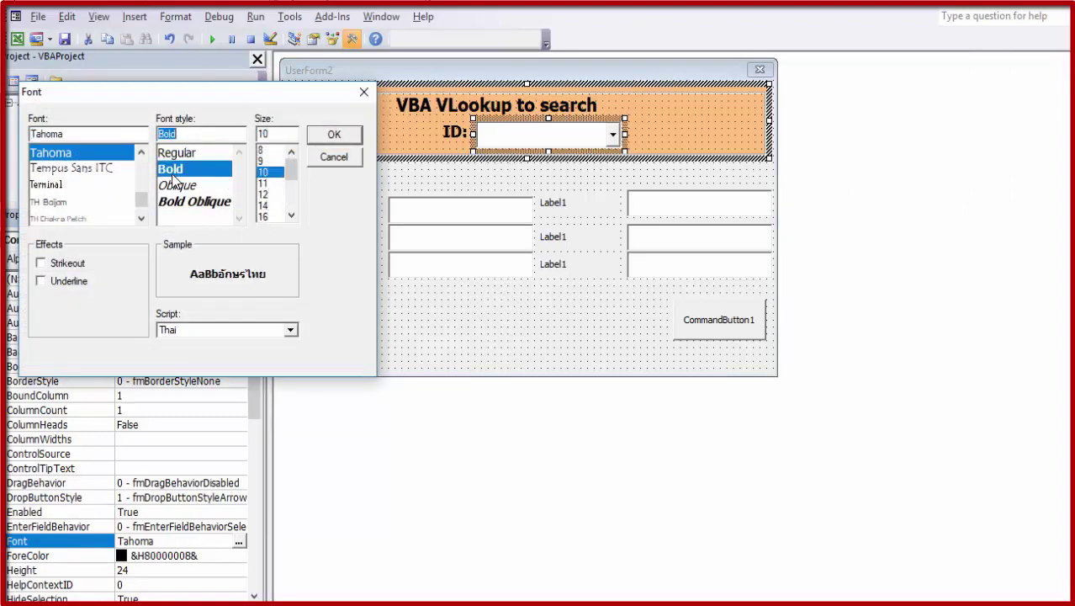
{"action": "left_click", "coordinate": [343, 140]}
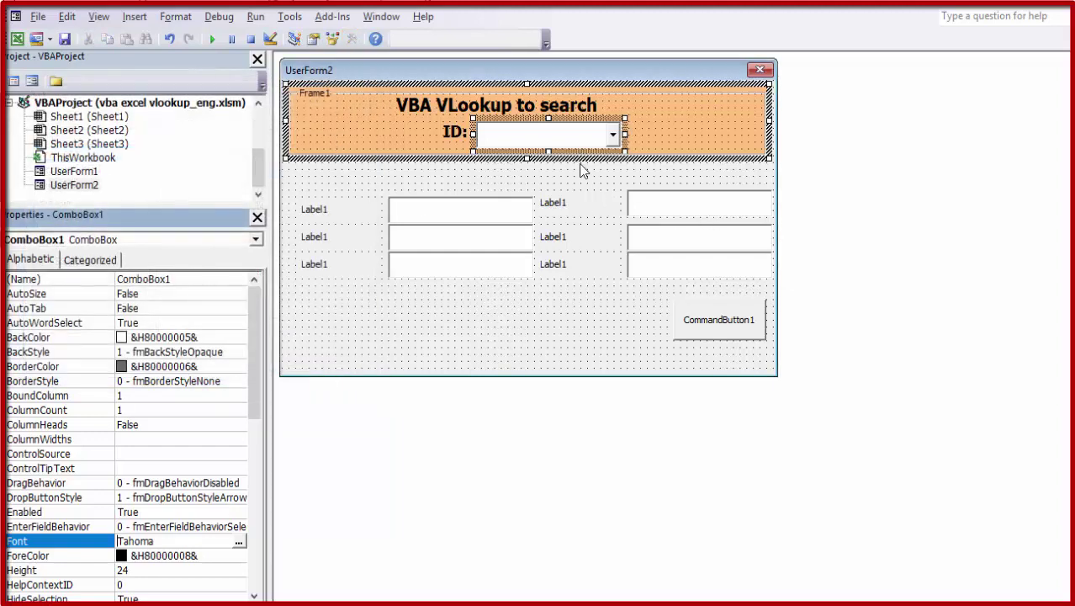
{"action": "left_click", "coordinate": [593, 186]}
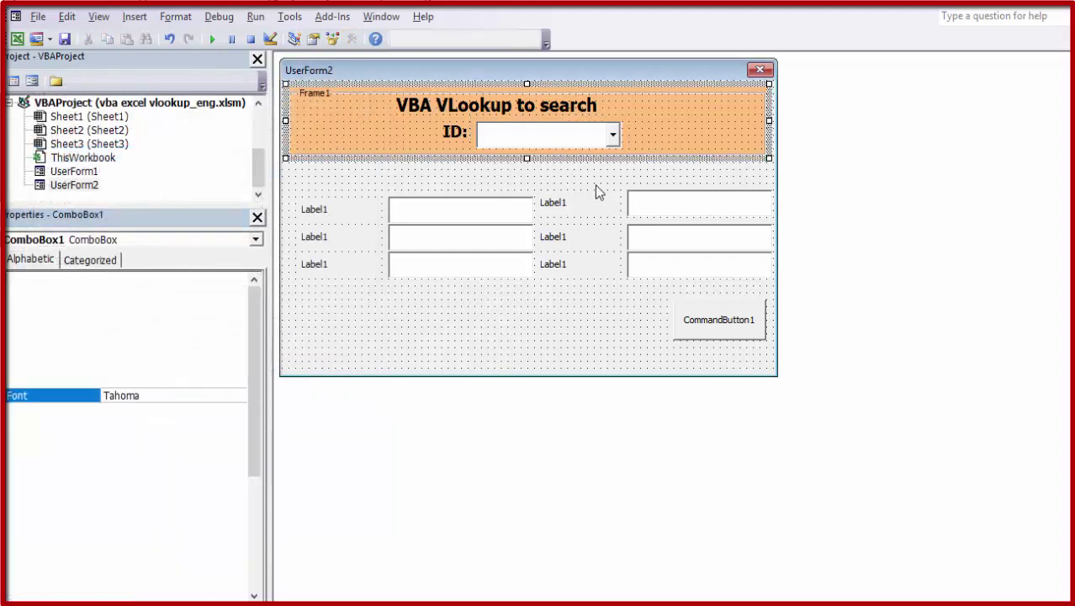
Step: Test-run UserForm2, try the empty ID list, and close the form
{"action": "left_click", "coordinate": [212, 39]}
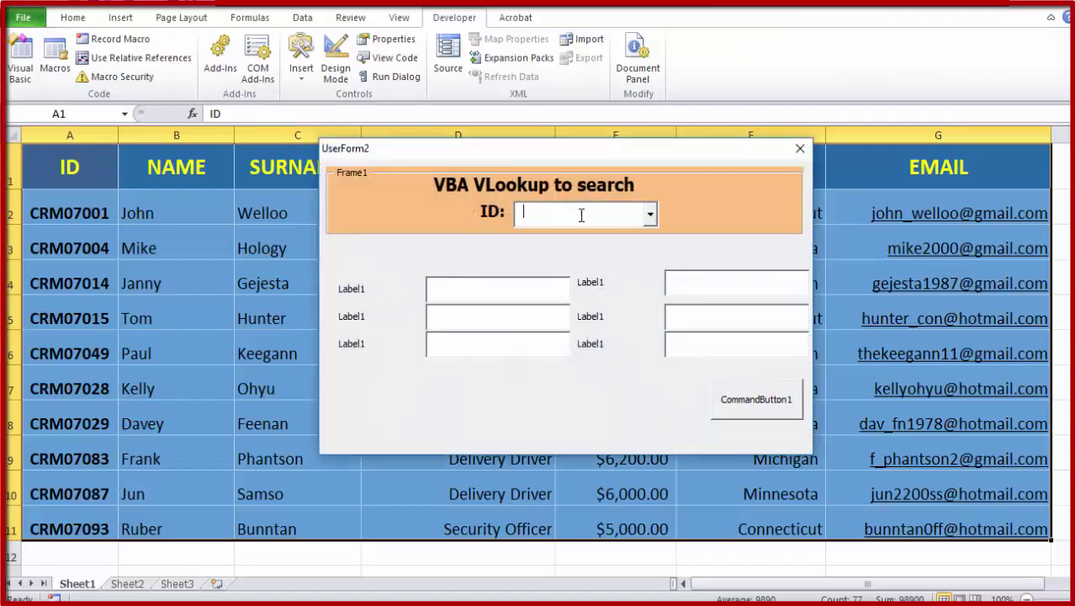
{"action": "left_click", "coordinate": [651, 216]}
{"action": "left_click", "coordinate": [651, 215]}
{"action": "left_click", "coordinate": [800, 150]}
Step: Erase Frame1's caption so the orange title frame shows no text
{"action": "left_click", "coordinate": [379, 98]}
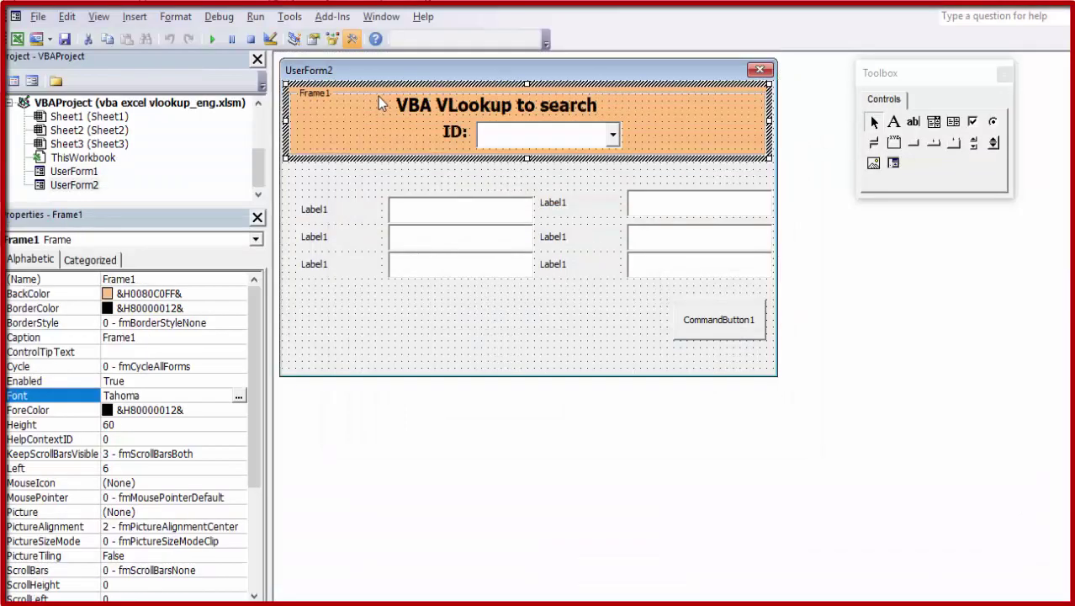
{"action": "left_click", "coordinate": [131, 340]}
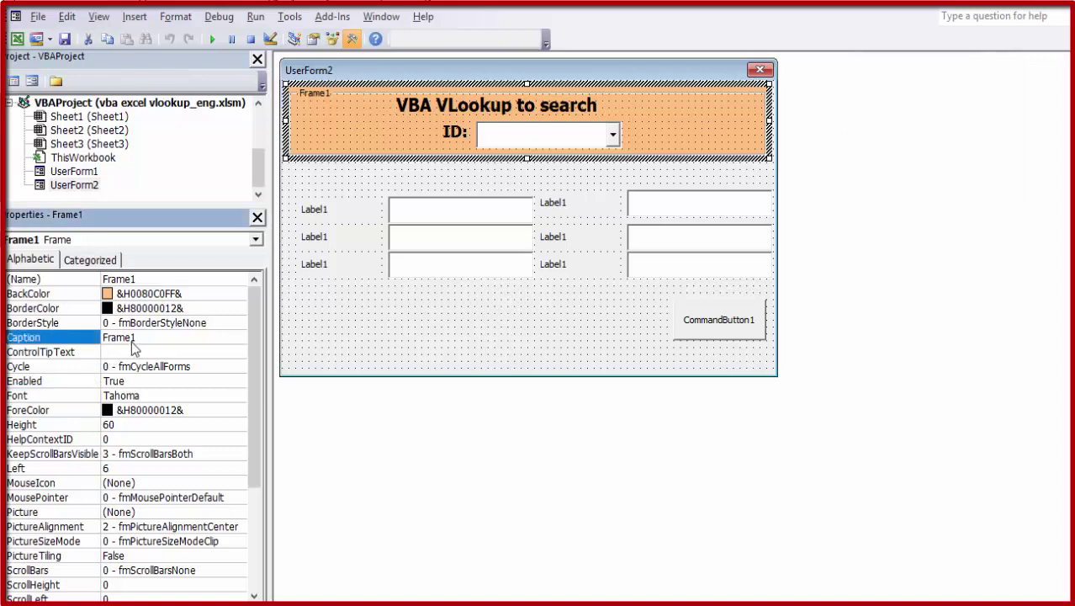
{"action": "left_click_drag", "start_coordinate": [146, 337], "coordinate": [103, 338]}
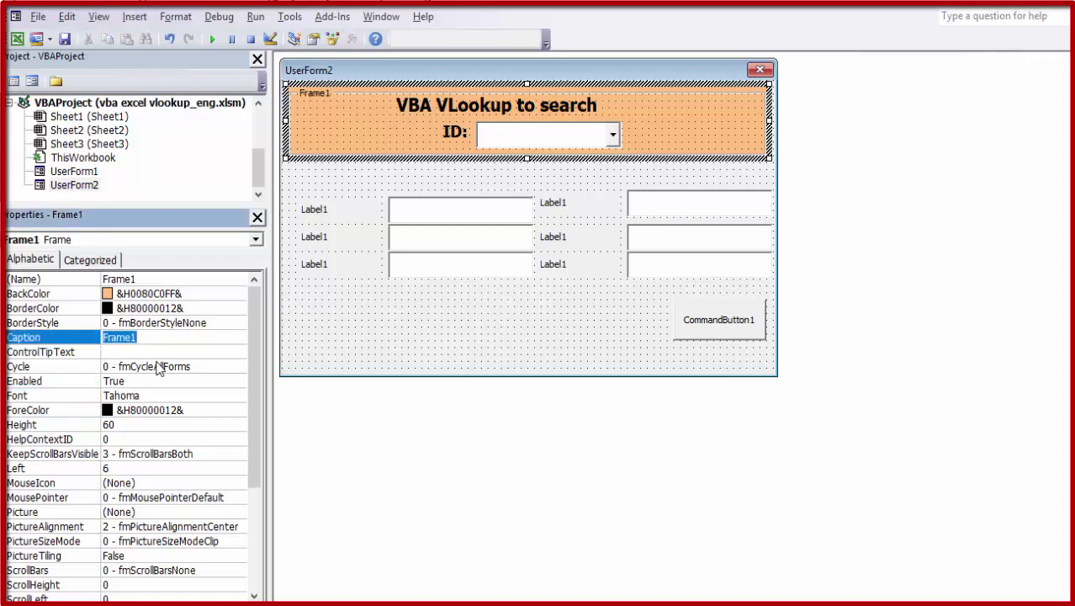
{"action": "key", "text": "BackSpace"}
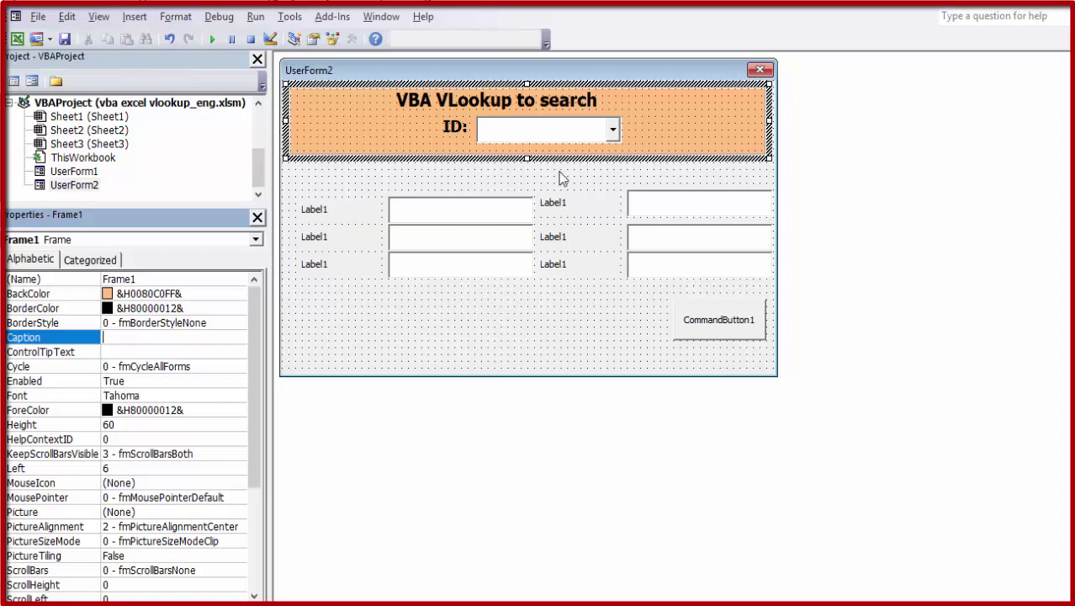
{"action": "left_click", "coordinate": [559, 172]}
{"action": "left_click", "coordinate": [595, 131]}
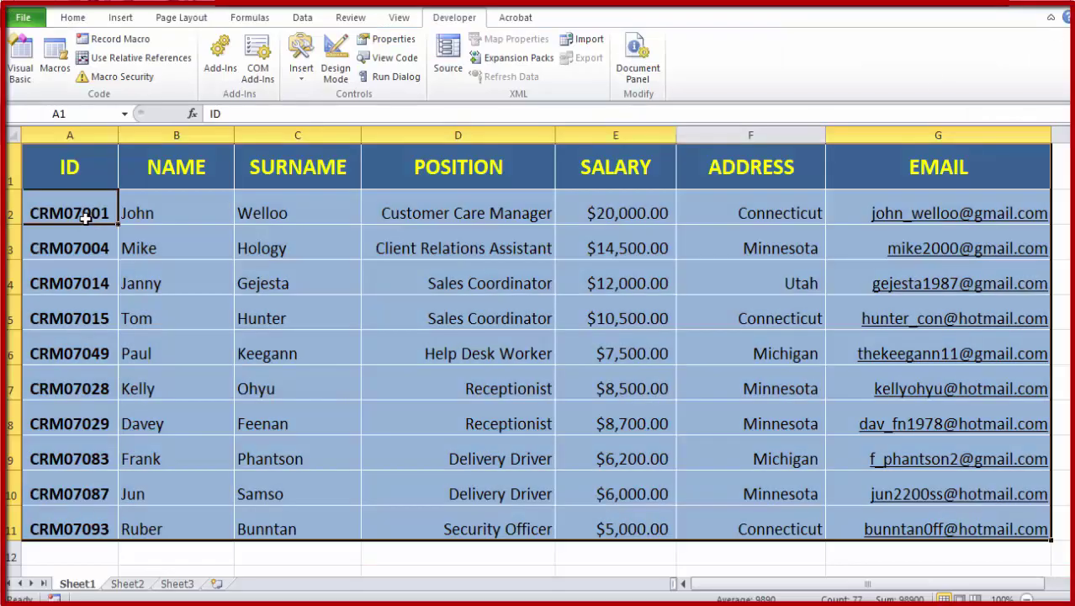
Step: Select the ID cells A2:A11 and begin naming them list_id
{"action": "left_click_drag", "start_coordinate": [85, 218], "coordinate": [81, 522]}
{"action": "type", "text": "ist_"}
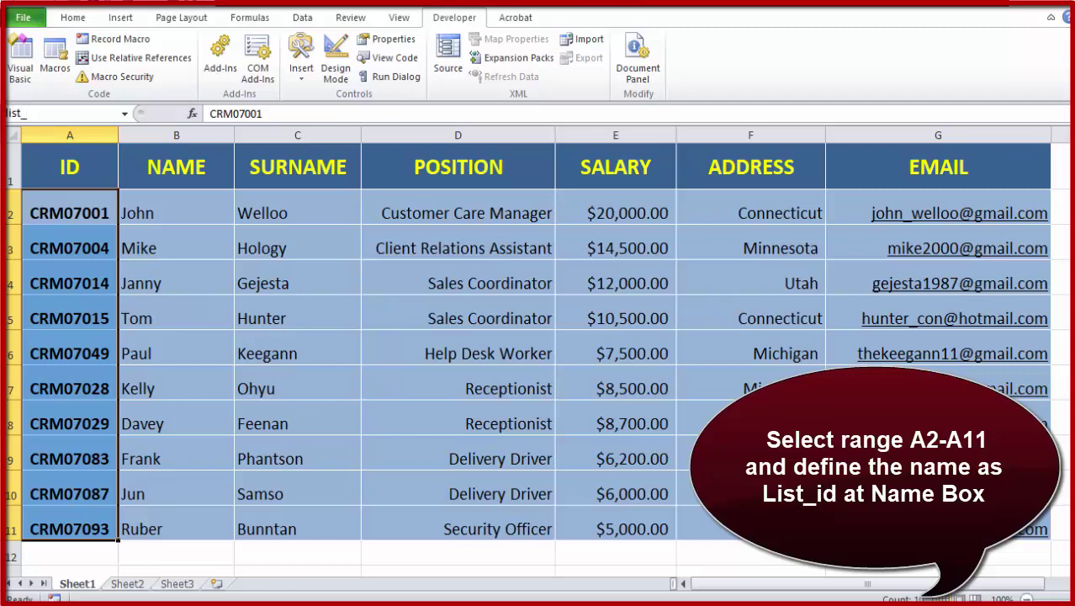
{"action": "type", "text": "i"}
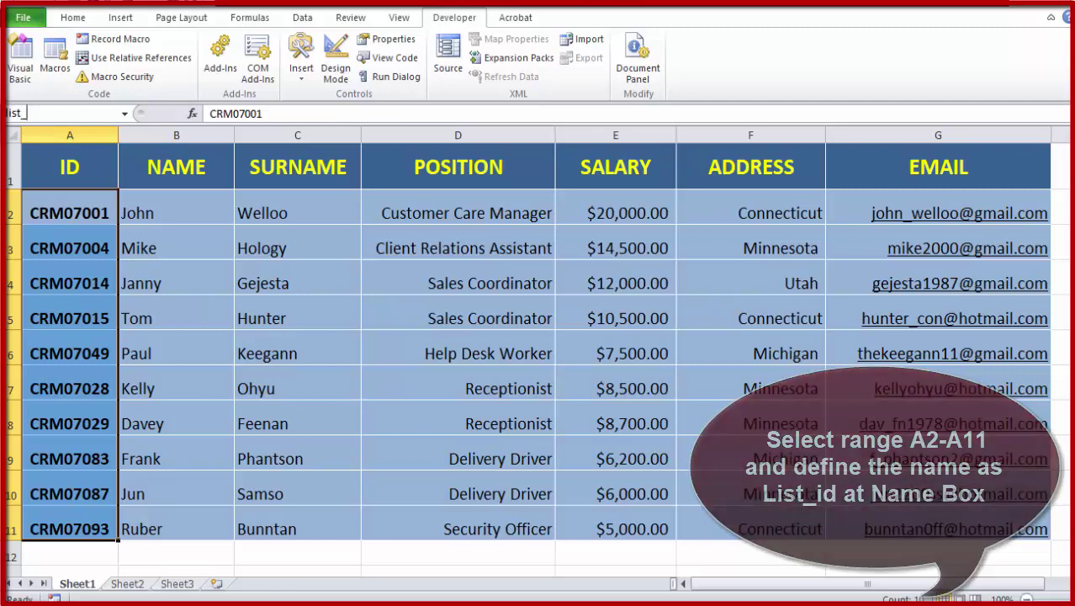
{"action": "type", "text": "d"}
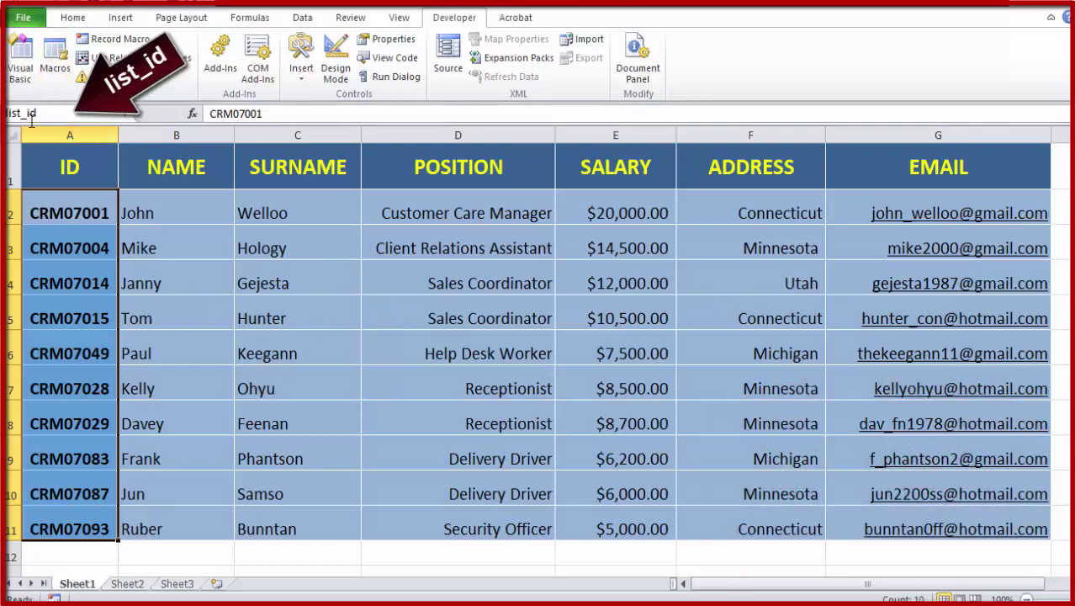
Step: Set ComboBox1's RowSource to the named range list_id
{"action": "left_click", "coordinate": [20, 61]}
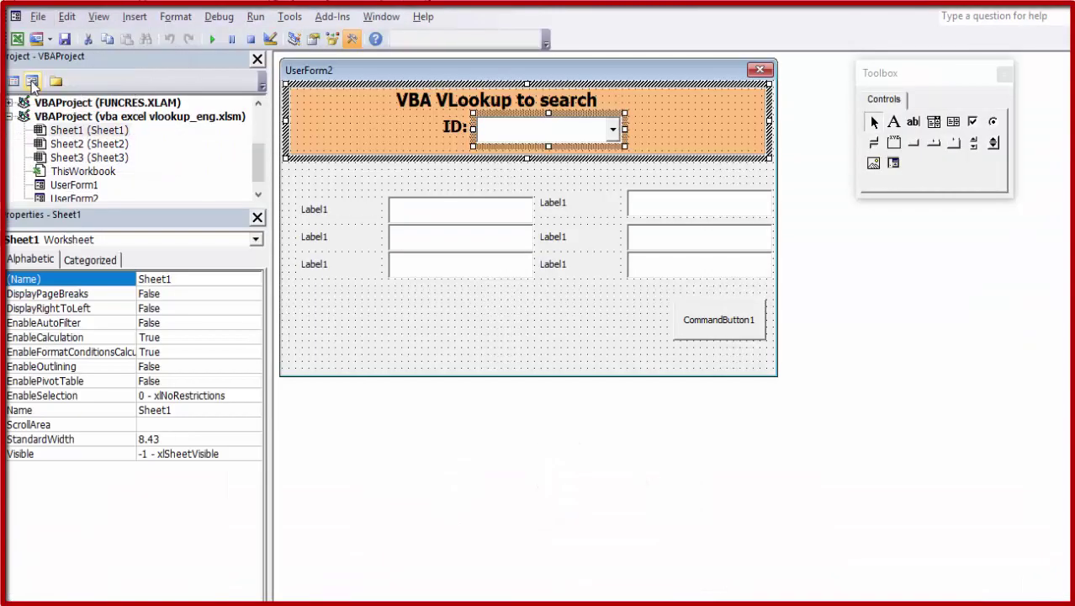
{"action": "left_click", "coordinate": [588, 134]}
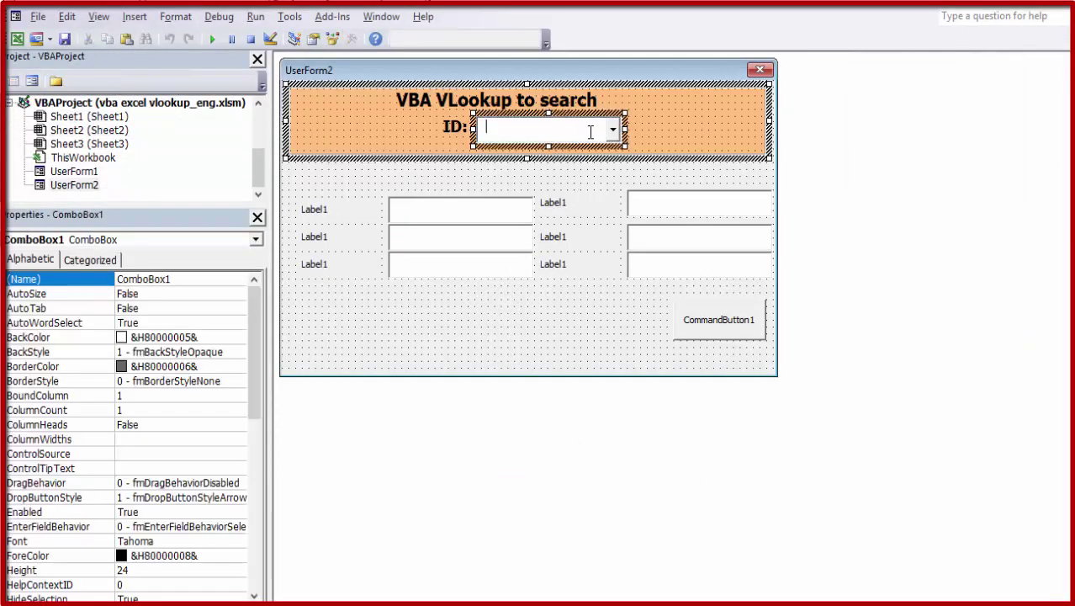
{"action": "left_click", "coordinate": [168, 279]}
{"action": "left_click_drag", "start_coordinate": [248, 316], "coordinate": [248, 441]}
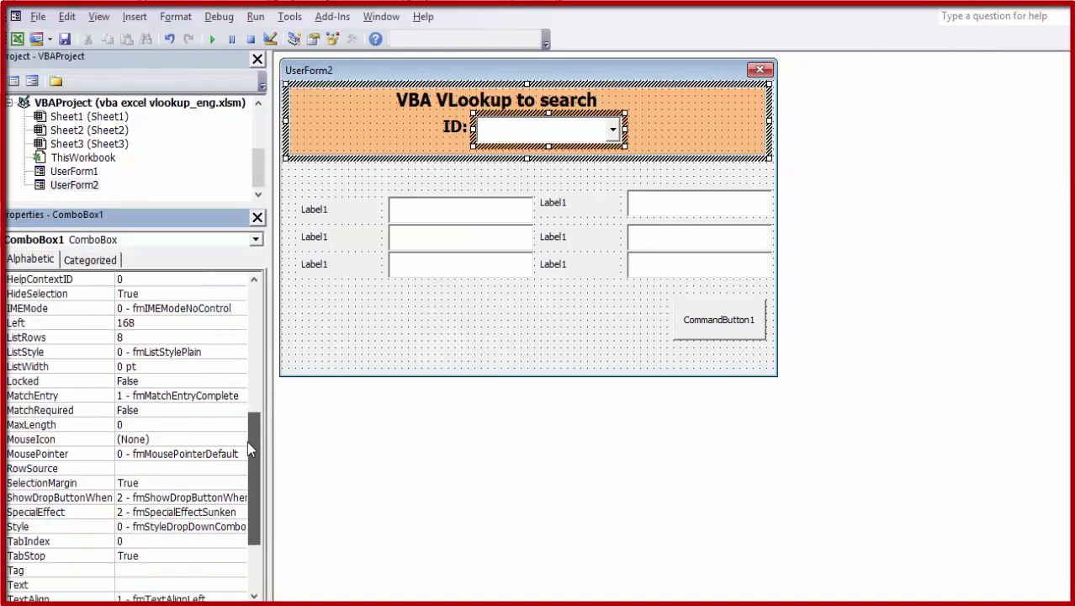
{"action": "left_click", "coordinate": [127, 468]}
{"action": "type", "text": "list_"}
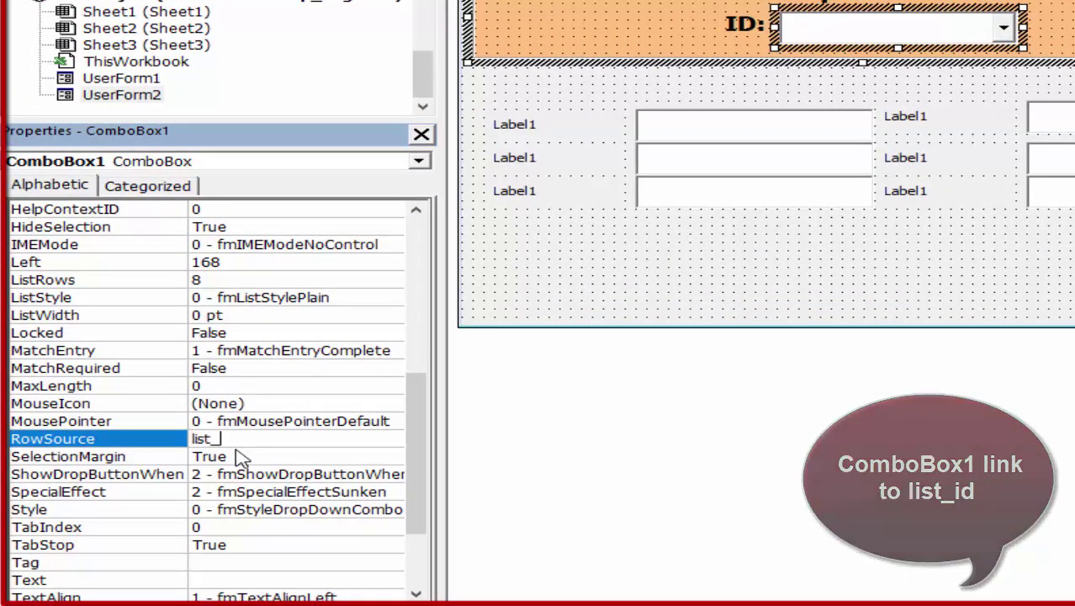
{"action": "type", "text": "id"}
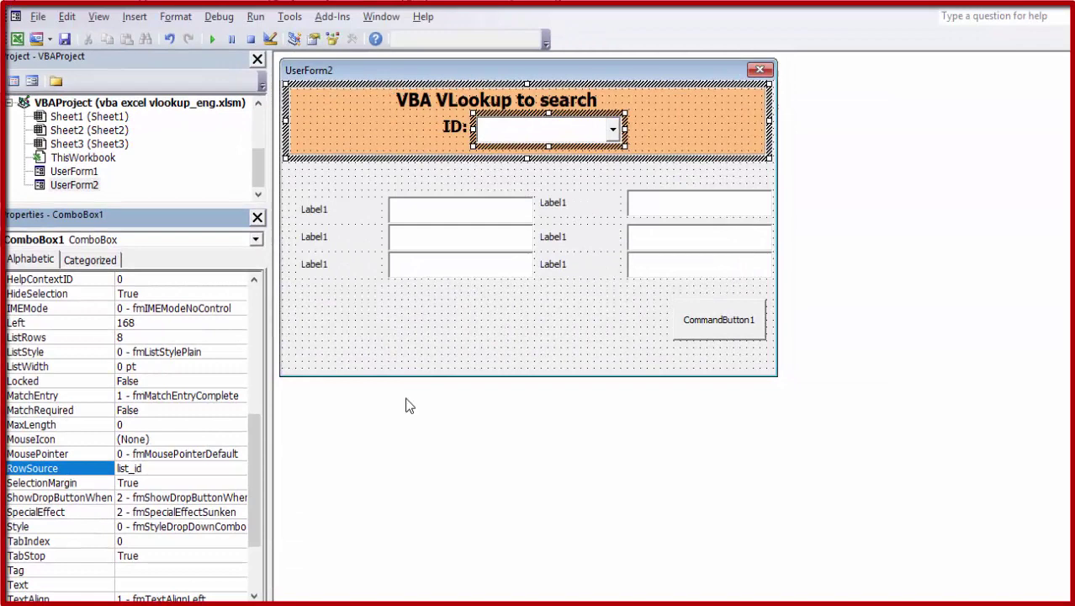
{"action": "left_click", "coordinate": [468, 327]}
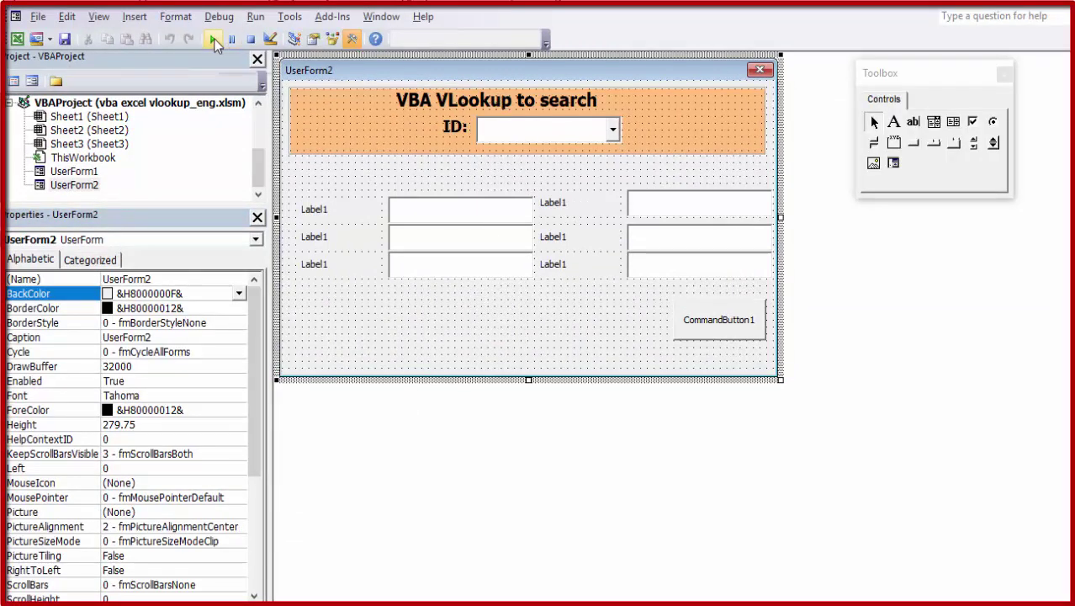
{"action": "left_click", "coordinate": [213, 38]}
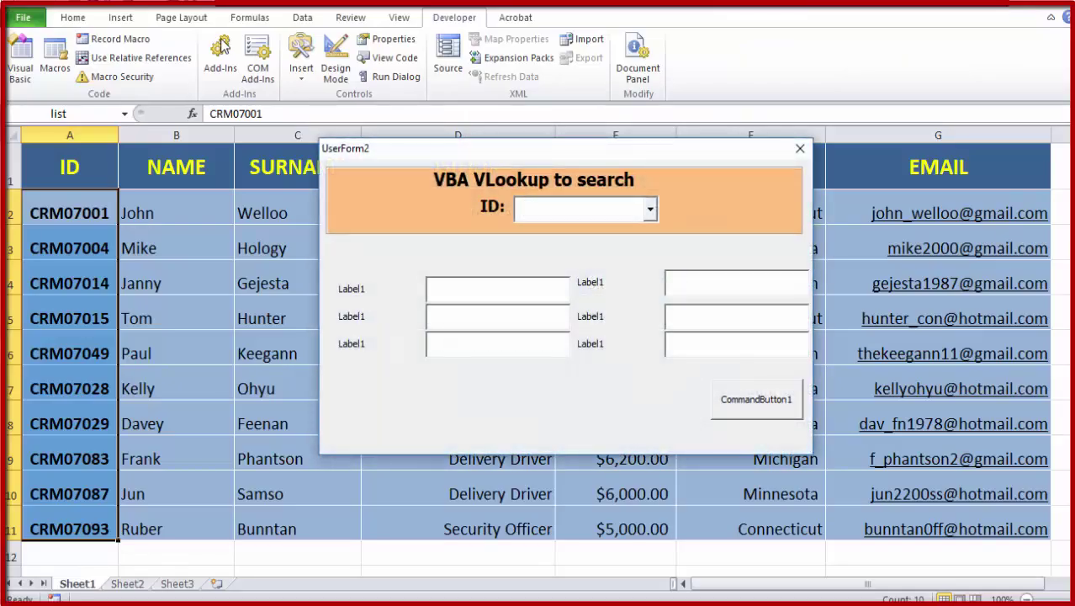
{"action": "left_click", "coordinate": [650, 211]}
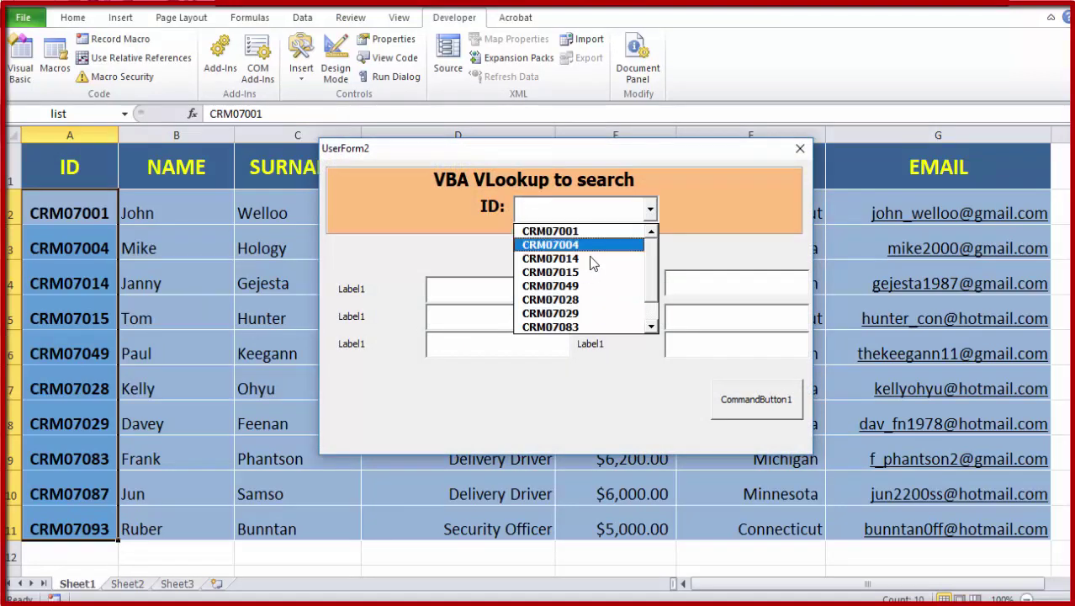
{"action": "scroll", "coordinate": [644, 244], "scroll_direction": "down", "scroll_amount": 1}
{"action": "left_click_drag", "start_coordinate": [645, 293], "coordinate": [644, 236]}
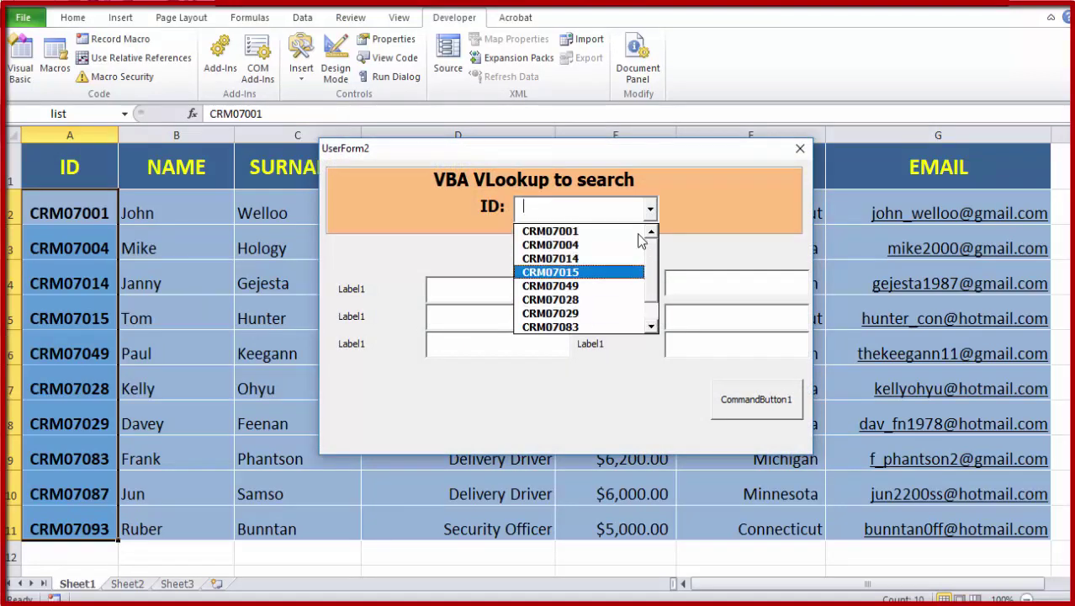
{"action": "left_click", "coordinate": [589, 272]}
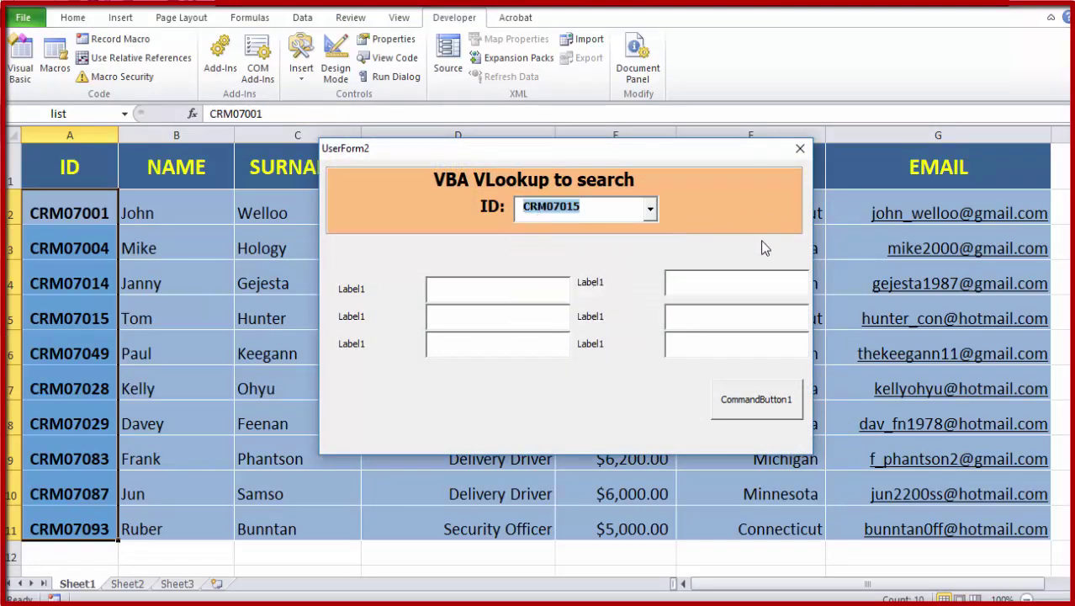
{"action": "left_click", "coordinate": [800, 148]}
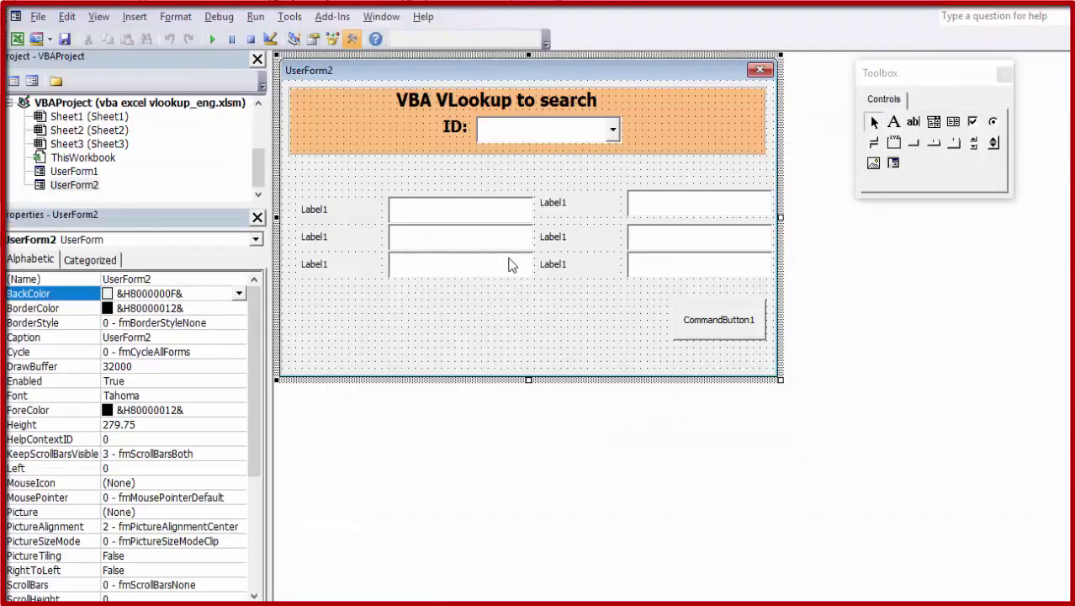
Step: Caption the first two left-column labels NAME: and SURNAME:
{"action": "left_click", "coordinate": [315, 210]}
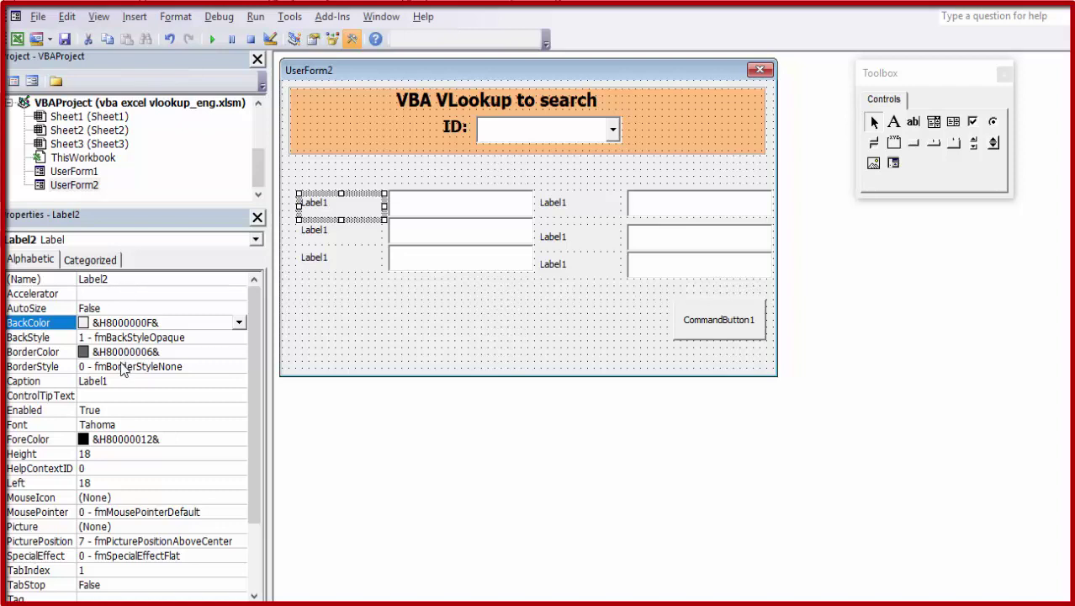
{"action": "double_click", "coordinate": [103, 386]}
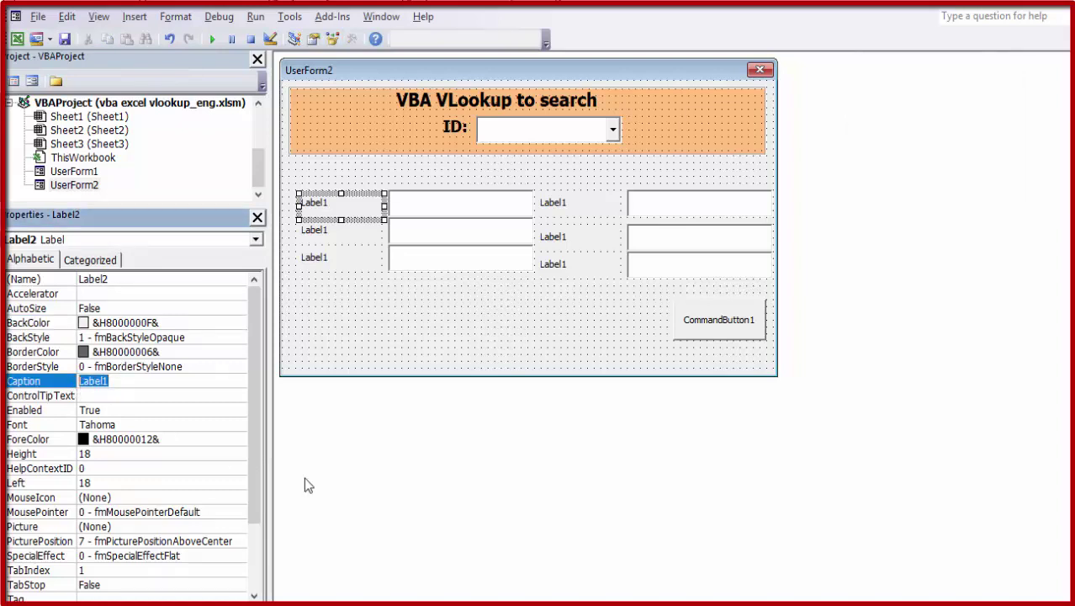
{"action": "type", "text": "NAME"}
{"action": "type", "text": ":"}
{"action": "key", "text": "Return"}
{"action": "left_click", "coordinate": [327, 236]}
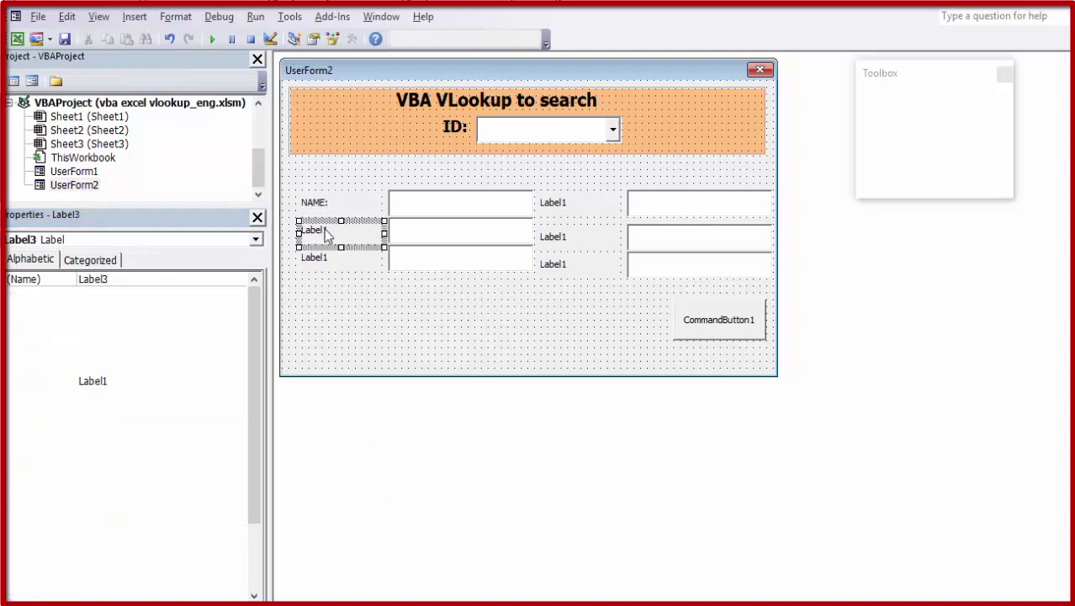
{"action": "left_click", "coordinate": [116, 381]}
{"action": "left_click_drag", "start_coordinate": [108, 382], "coordinate": [77, 383]}
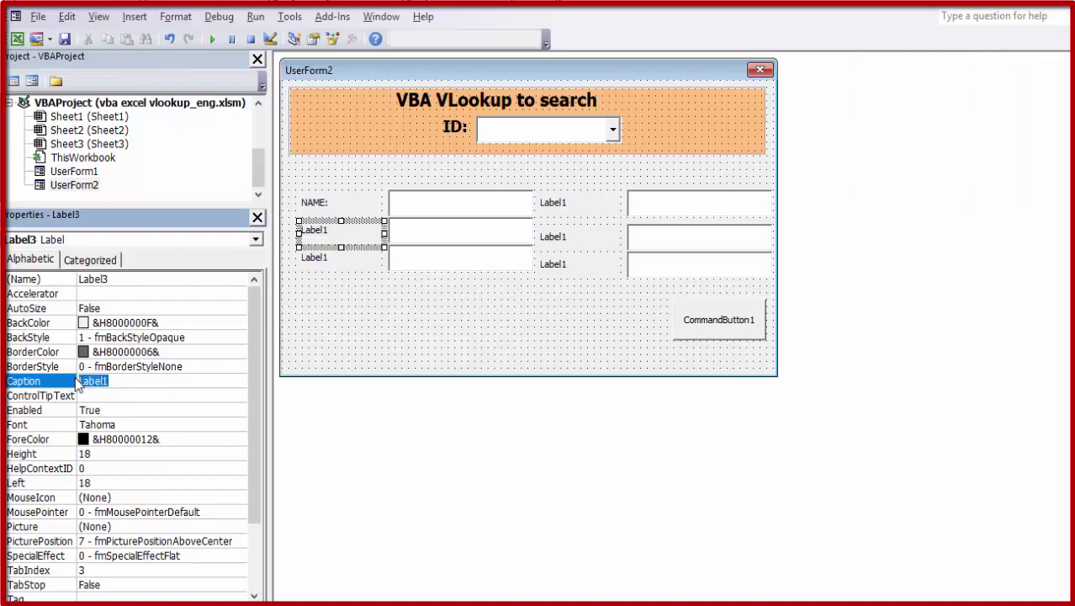
{"action": "type", "text": "SURN"}
{"action": "type", "text": "AME:"}
{"action": "key", "text": "Return"}
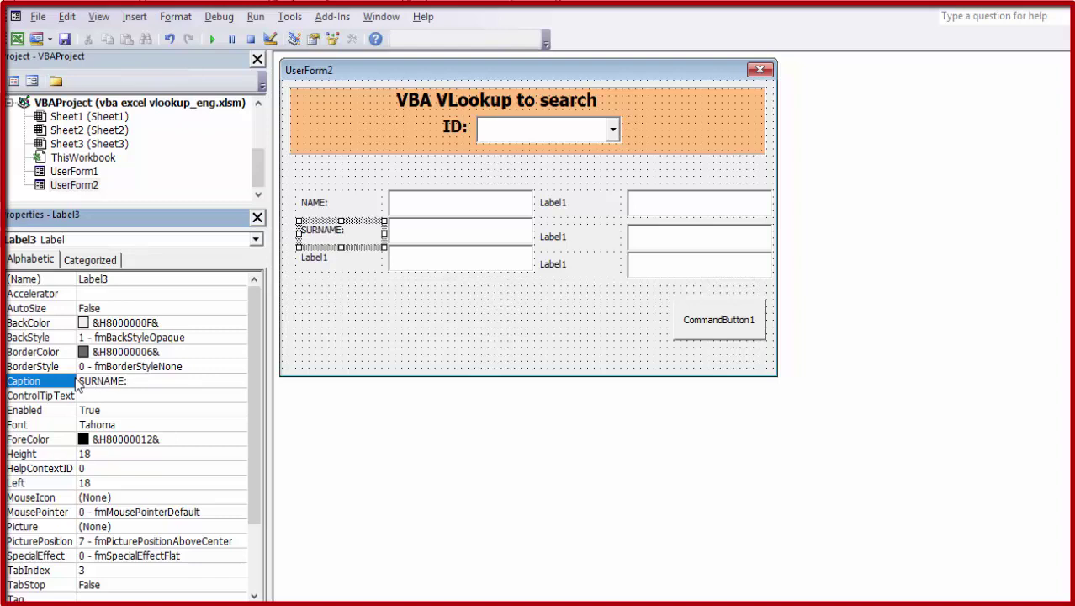
Step: Caption the third left label POSITION: and the top right label SALARY:
{"action": "left_click", "coordinate": [318, 264]}
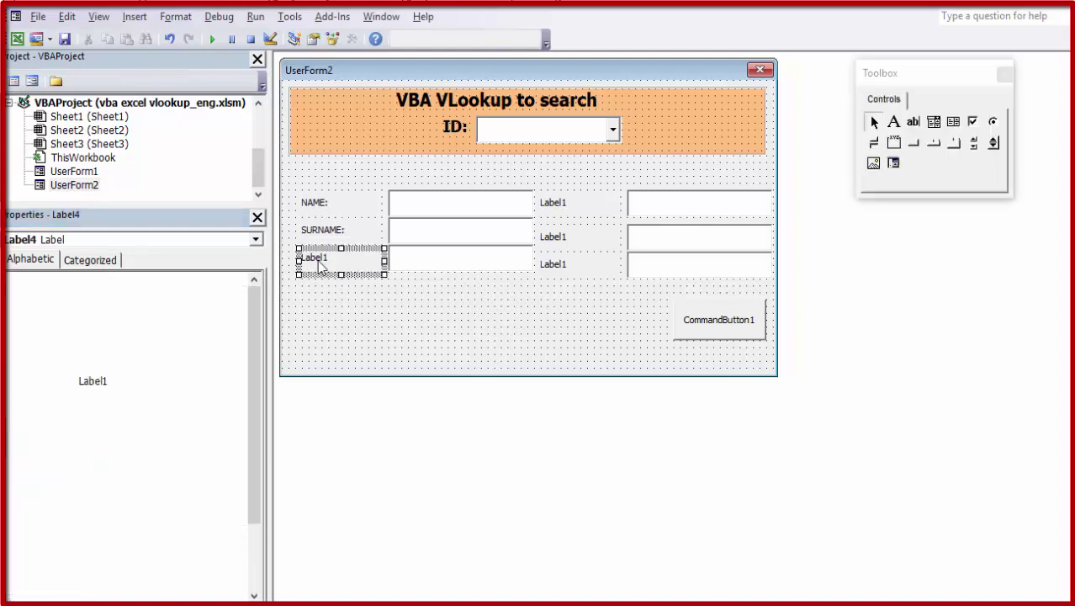
{"action": "double_click", "coordinate": [123, 380]}
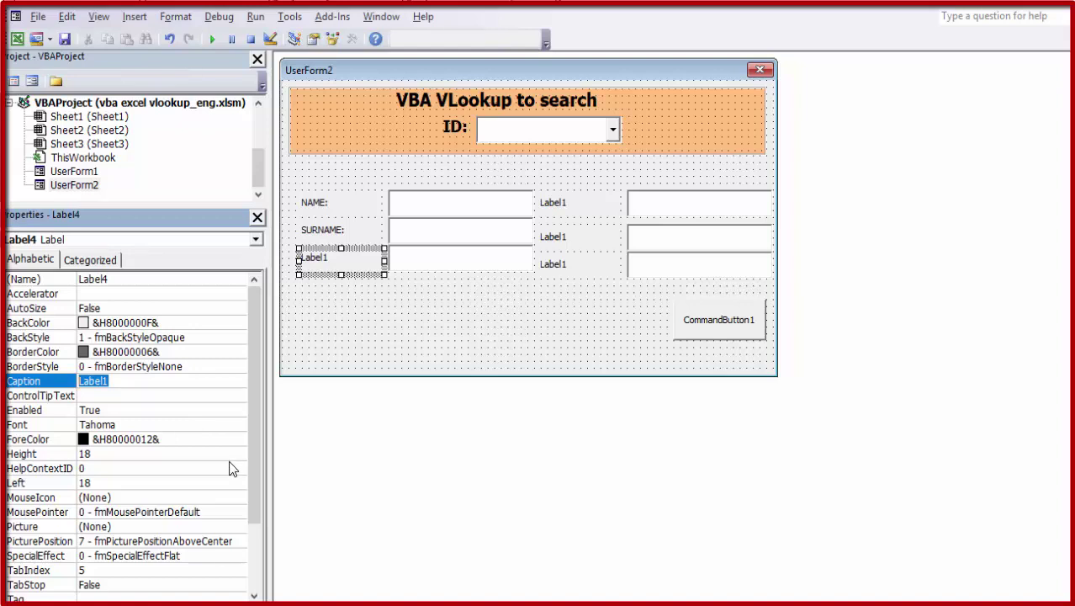
{"action": "type", "text": "POSITION"}
{"action": "type", "text": ":"}
{"action": "key", "text": "Return"}
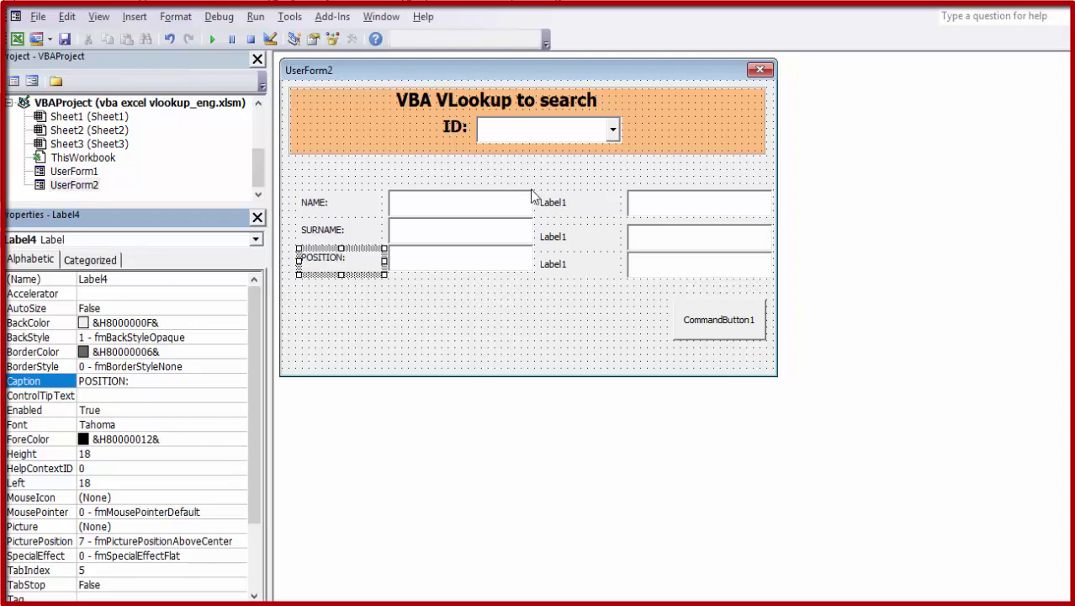
{"action": "left_click", "coordinate": [565, 211]}
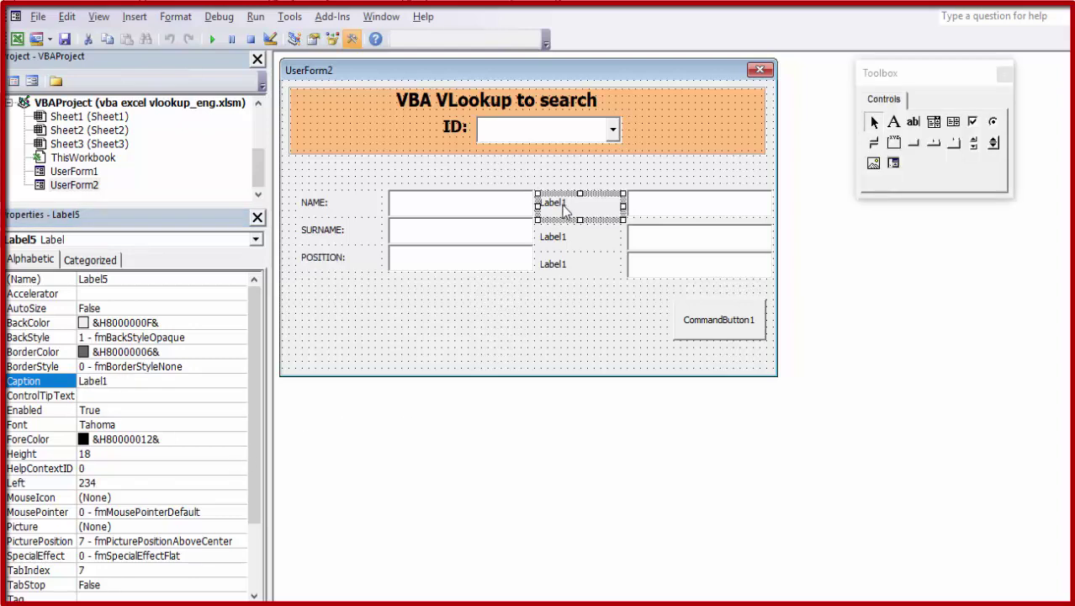
{"action": "left_click", "coordinate": [117, 380]}
{"action": "left_click_drag", "start_coordinate": [114, 380], "coordinate": [88, 382]}
{"action": "type", "text": "SALARY:"}
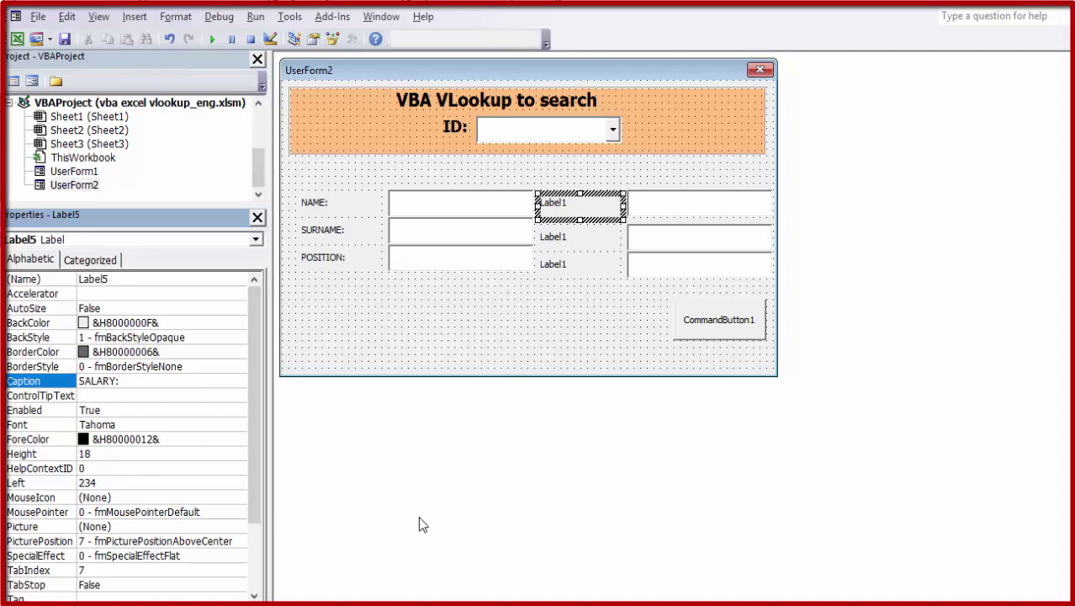
{"action": "key", "text": "Return"}
Step: Caption the remaining right-column labels ADDRESS: and EMAIL:
{"action": "left_click", "coordinate": [574, 237]}
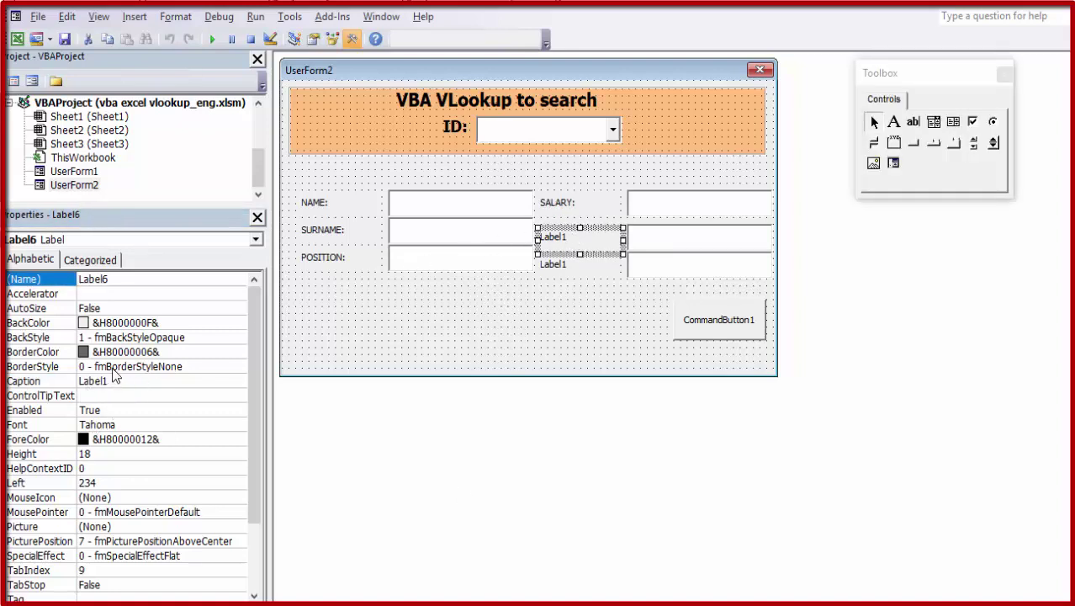
{"action": "left_click", "coordinate": [112, 383]}
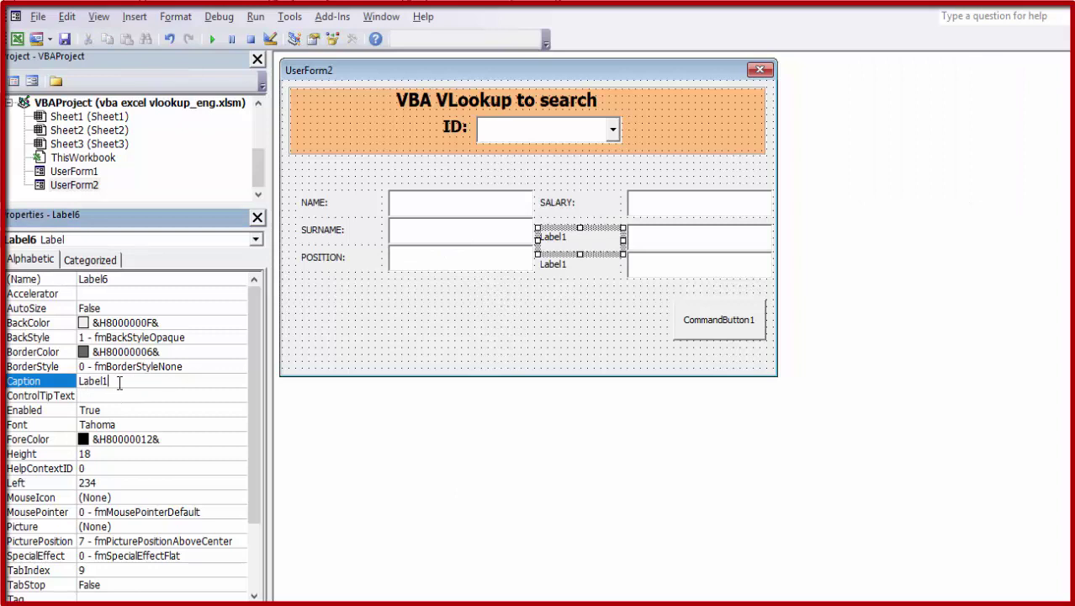
{"action": "double_click", "coordinate": [101, 381]}
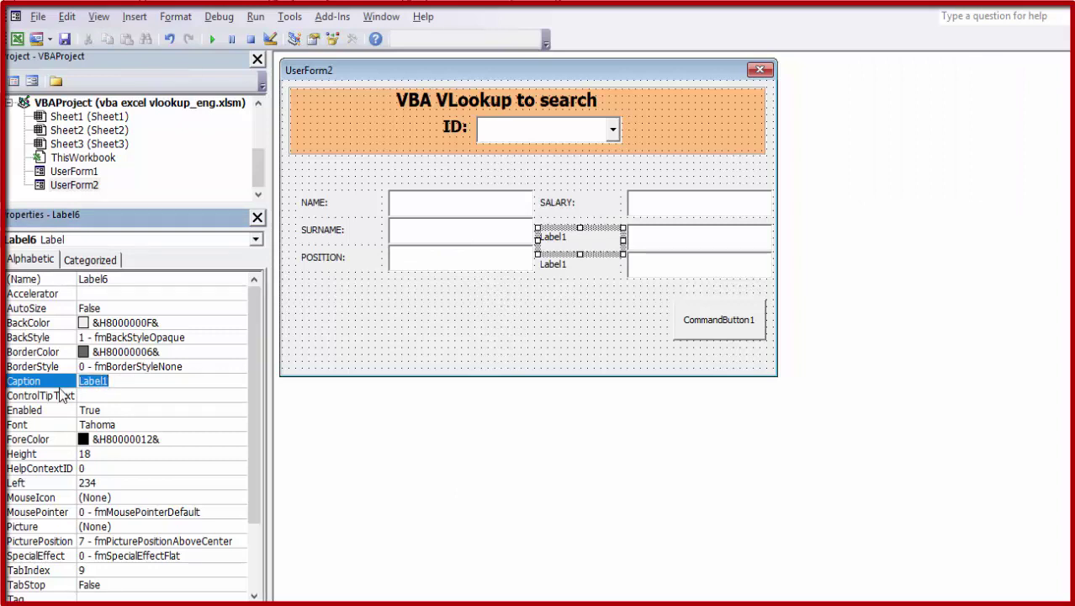
{"action": "type", "text": "ADDRESS:"}
{"action": "key", "text": "Return"}
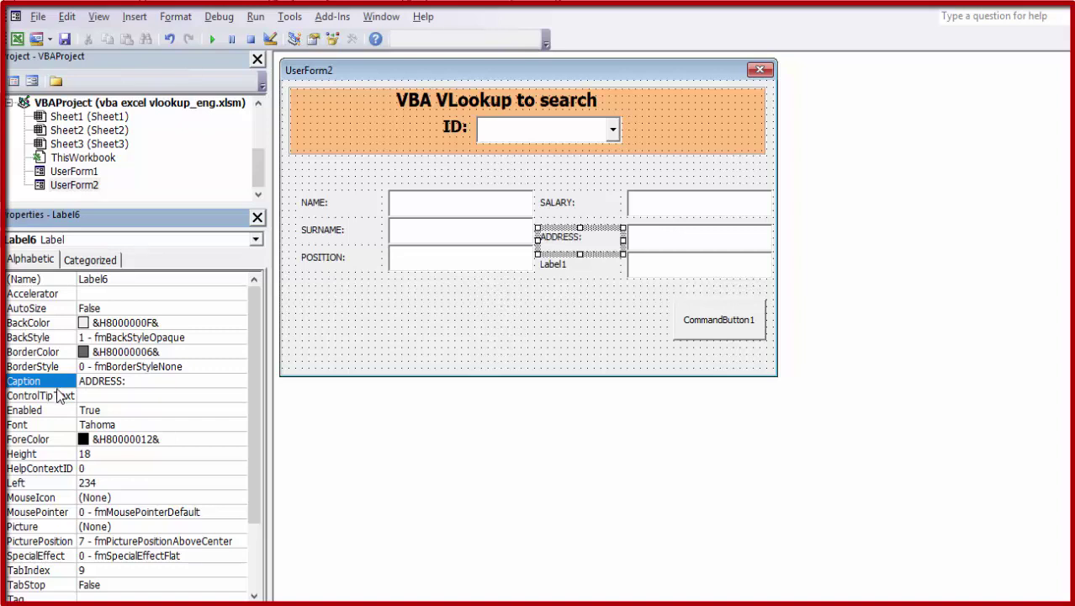
{"action": "left_click", "coordinate": [579, 265]}
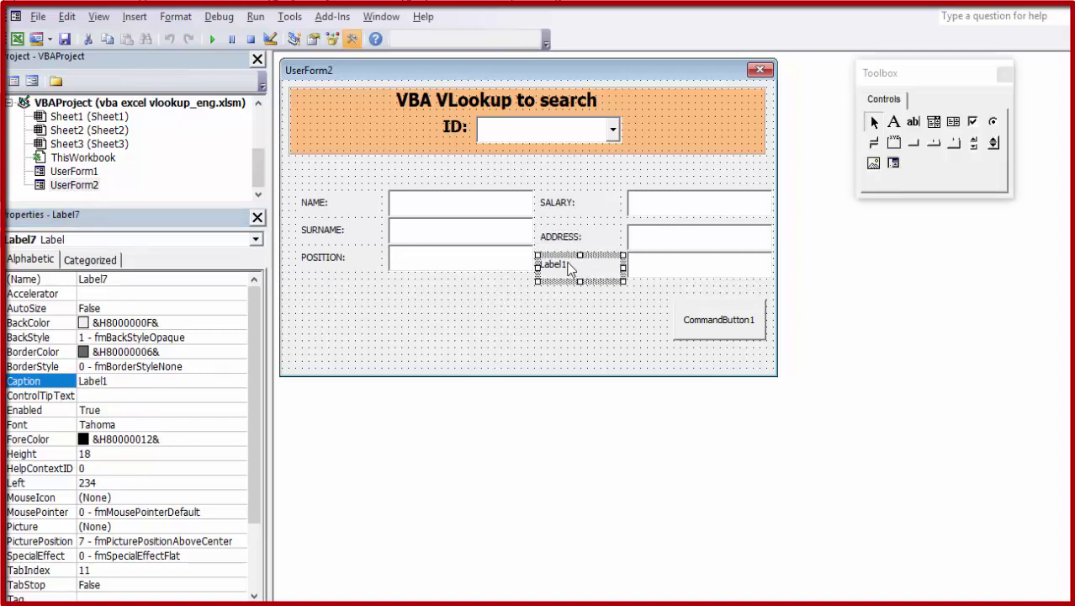
{"action": "left_click", "coordinate": [108, 383]}
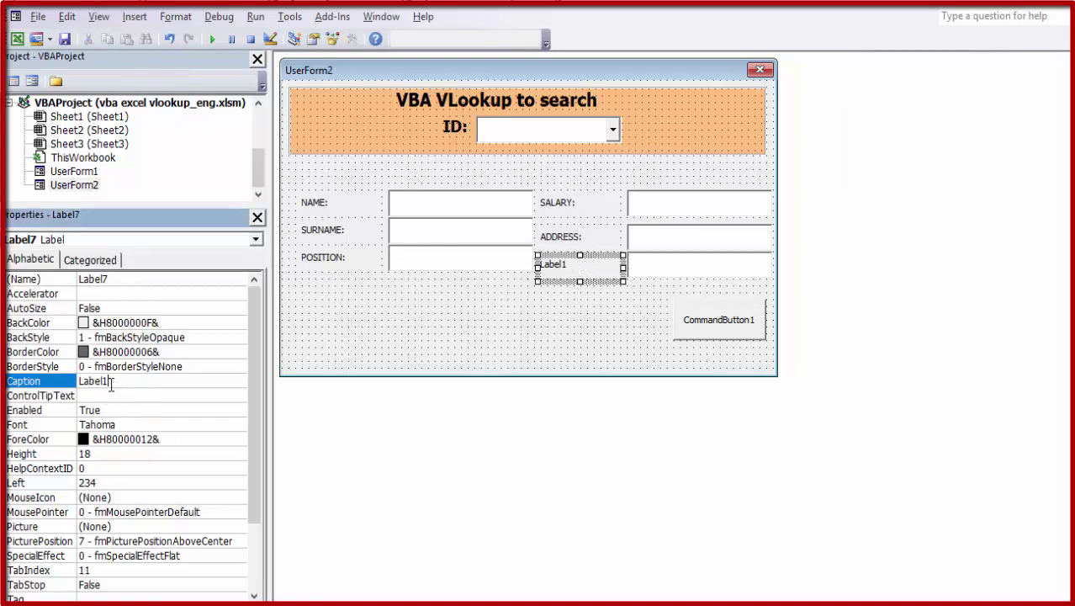
{"action": "double_click", "coordinate": [114, 383]}
{"action": "type", "text": "EMAIL:"}
{"action": "key", "text": "Return"}
Step: Select all six field labels and give them bold size-10 font
{"action": "left_click", "coordinate": [319, 203]}
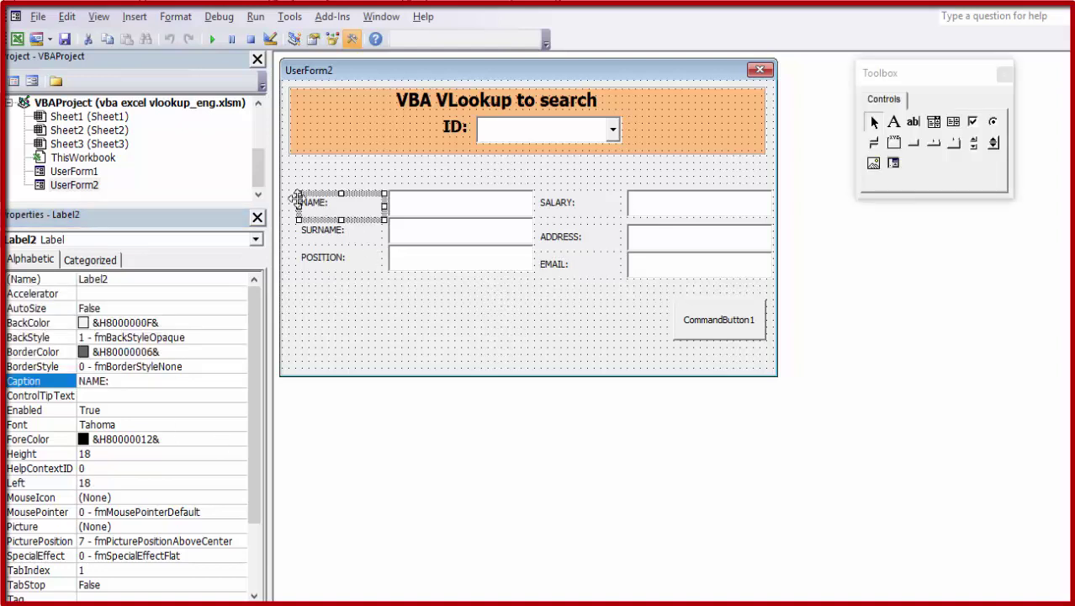
{"action": "left_click", "coordinate": [324, 238], "text": "ctrl"}
{"action": "left_click", "coordinate": [324, 258], "text": "ctrl"}
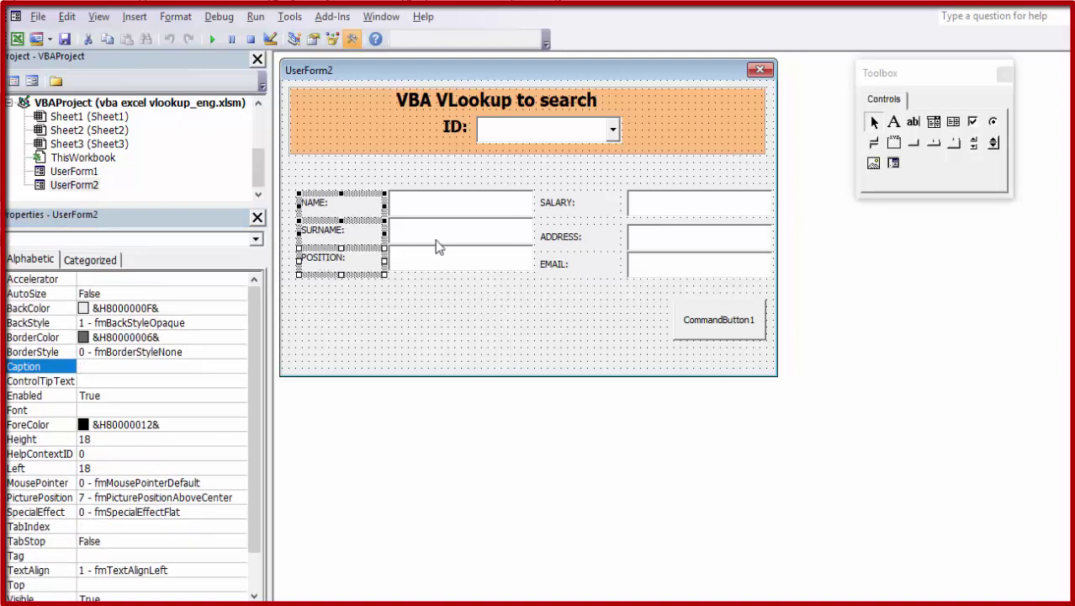
{"action": "left_click", "coordinate": [551, 202], "text": "ctrl"}
{"action": "left_click", "coordinate": [557, 238], "text": "ctrl"}
{"action": "left_click", "coordinate": [560, 267], "text": "ctrl"}
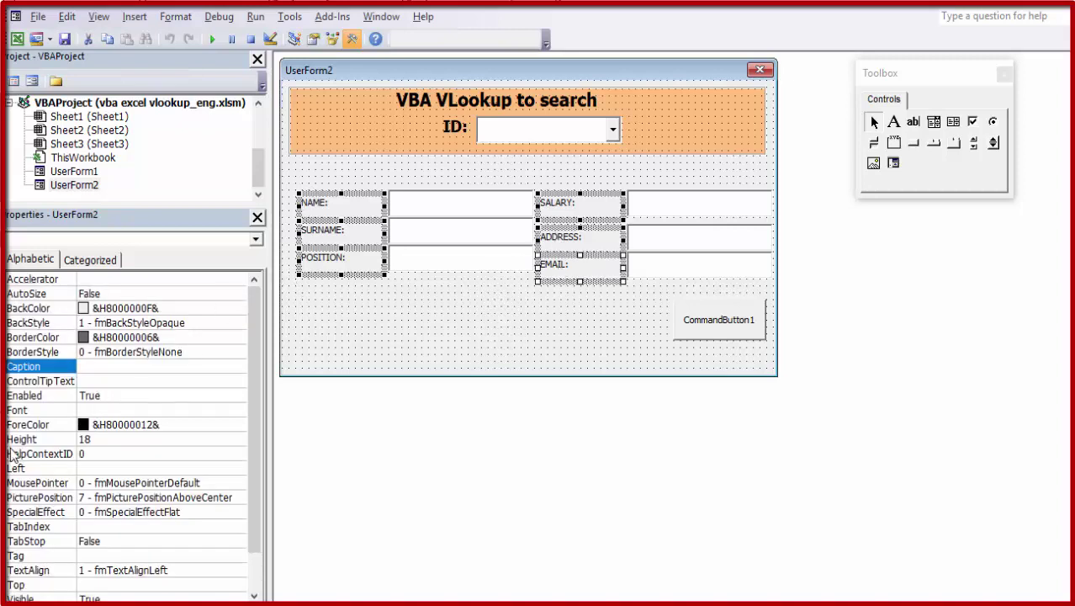
{"action": "left_click", "coordinate": [105, 409]}
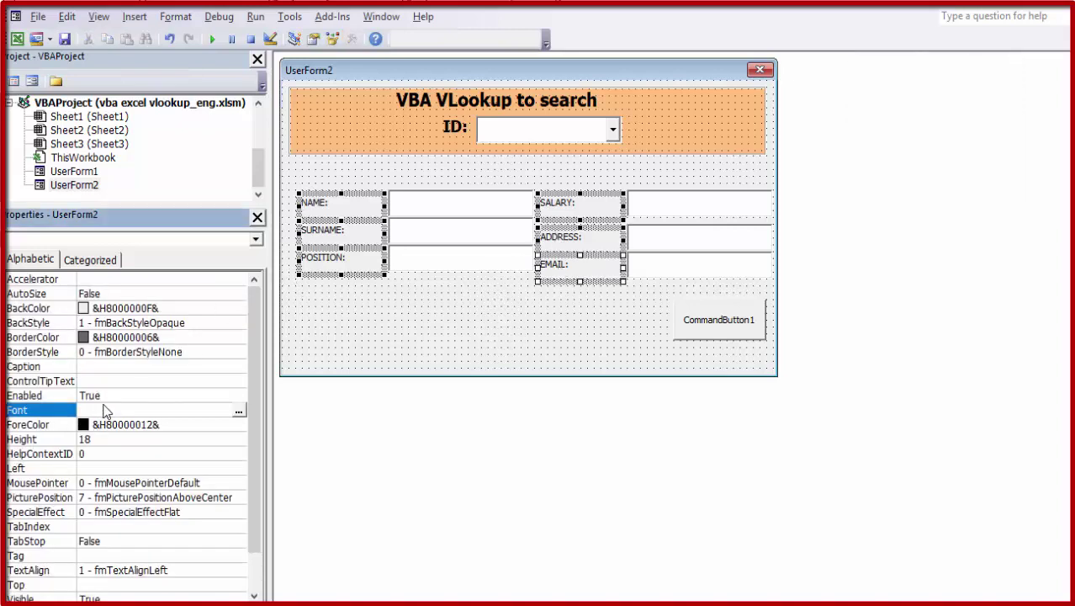
{"action": "left_click", "coordinate": [240, 411]}
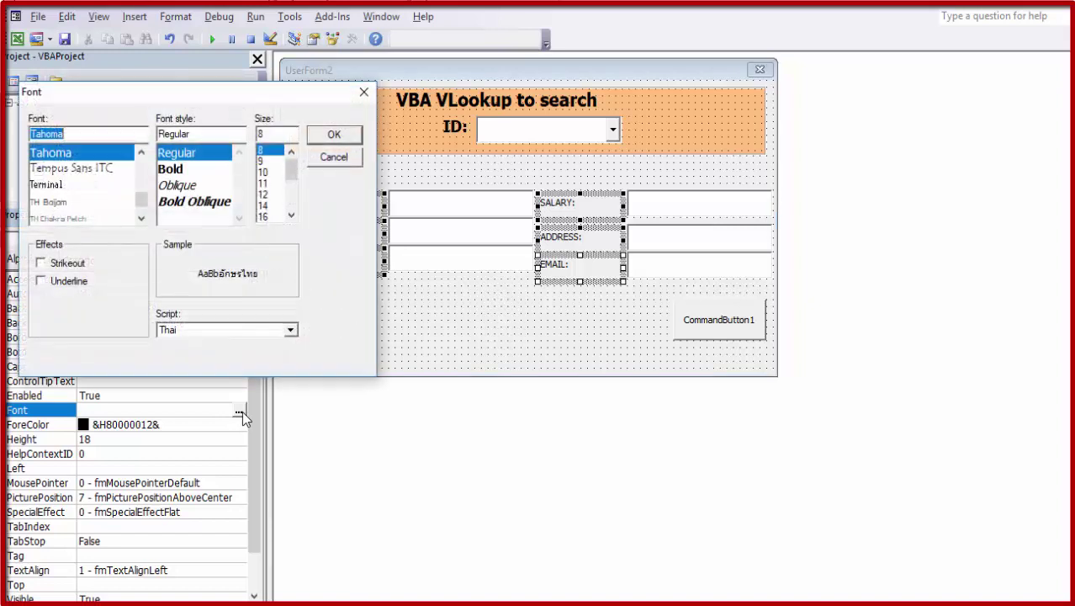
{"action": "left_click", "coordinate": [179, 169]}
{"action": "left_click", "coordinate": [266, 172]}
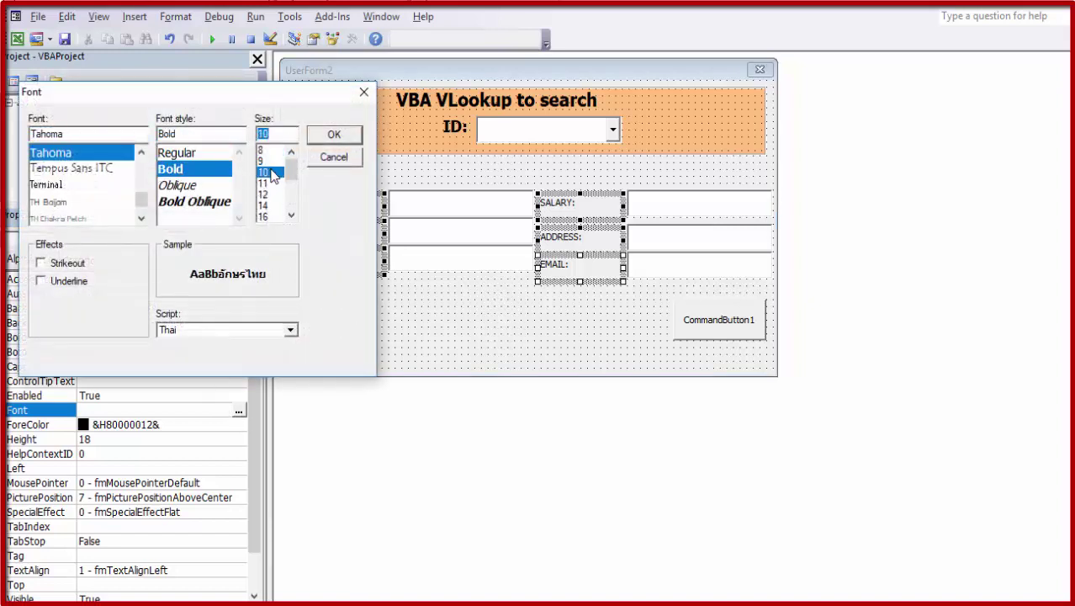
{"action": "left_click", "coordinate": [334, 136]}
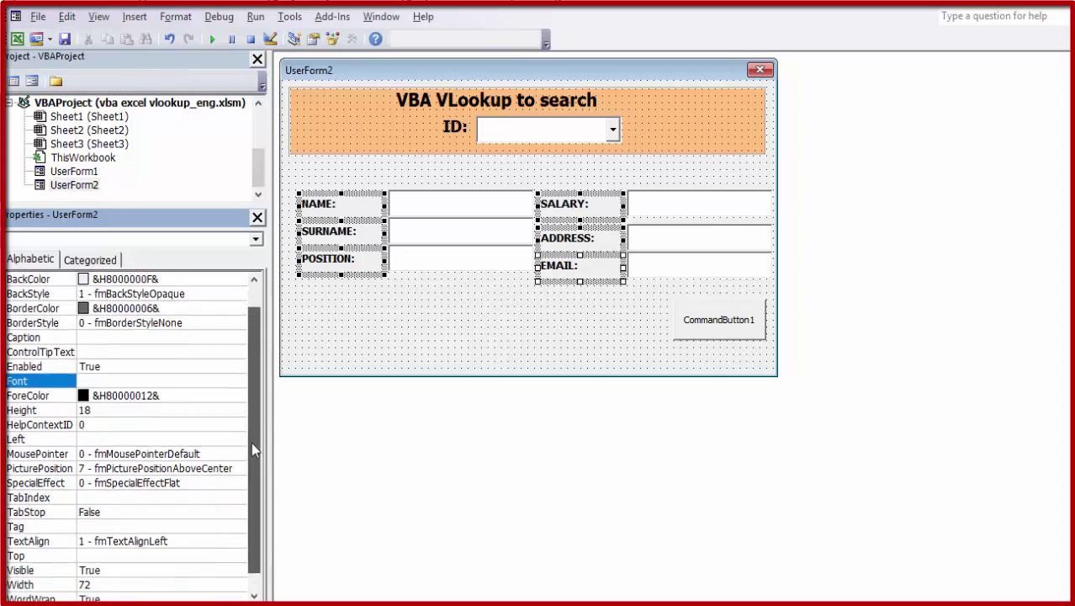
Step: Right-align the labels' text and set their ForeColor to grey Application Workspace
{"action": "left_click_drag", "start_coordinate": [255, 418], "coordinate": [249, 459]}
{"action": "left_click", "coordinate": [123, 529]}
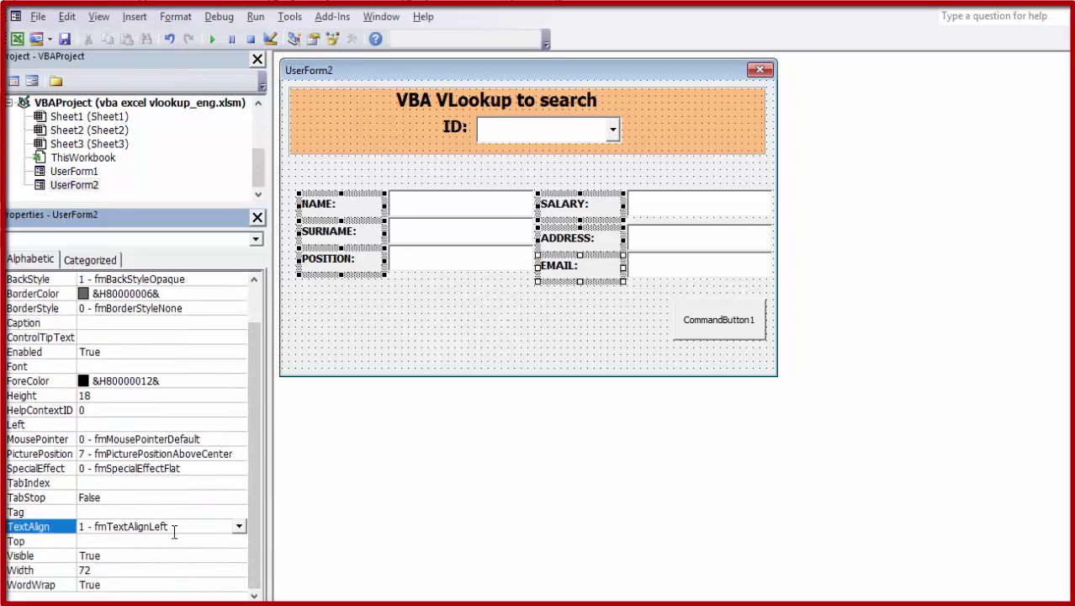
{"action": "left_click", "coordinate": [240, 526]}
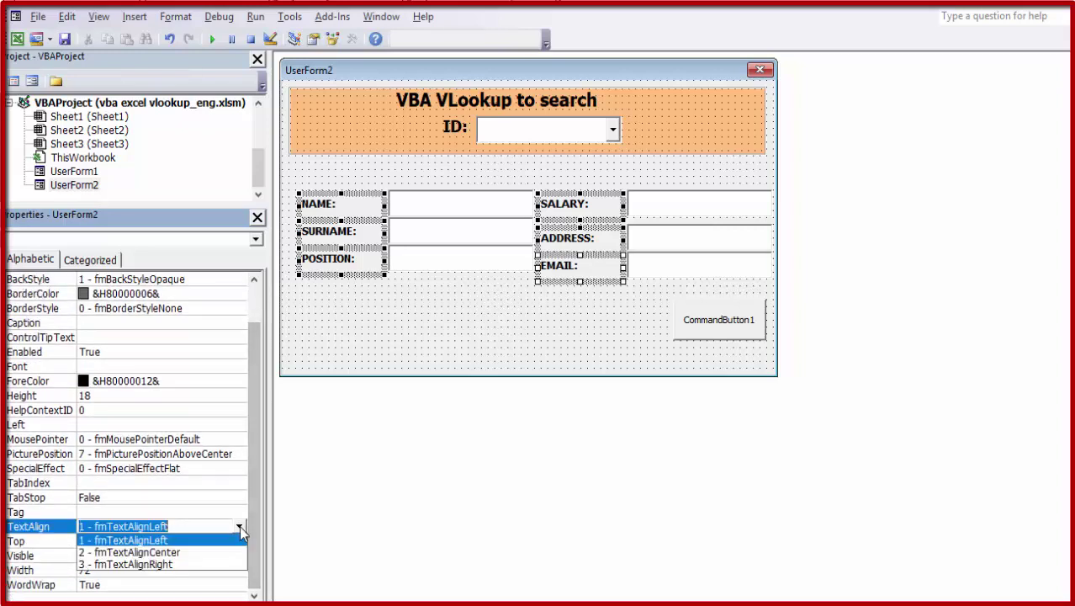
{"action": "left_click", "coordinate": [164, 564]}
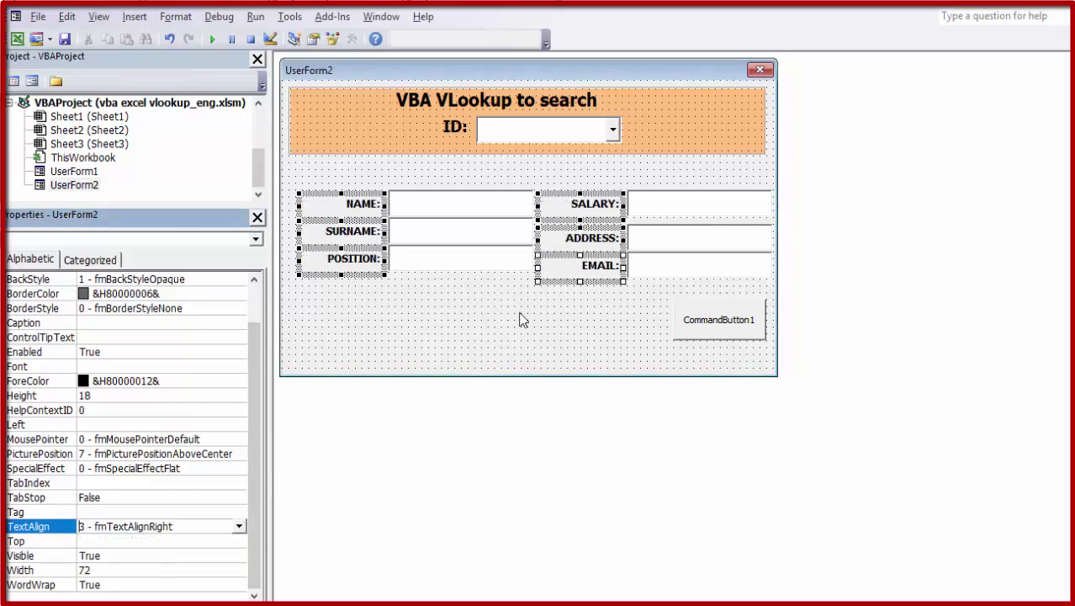
{"action": "left_click", "coordinate": [201, 381]}
{"action": "left_click", "coordinate": [239, 380]}
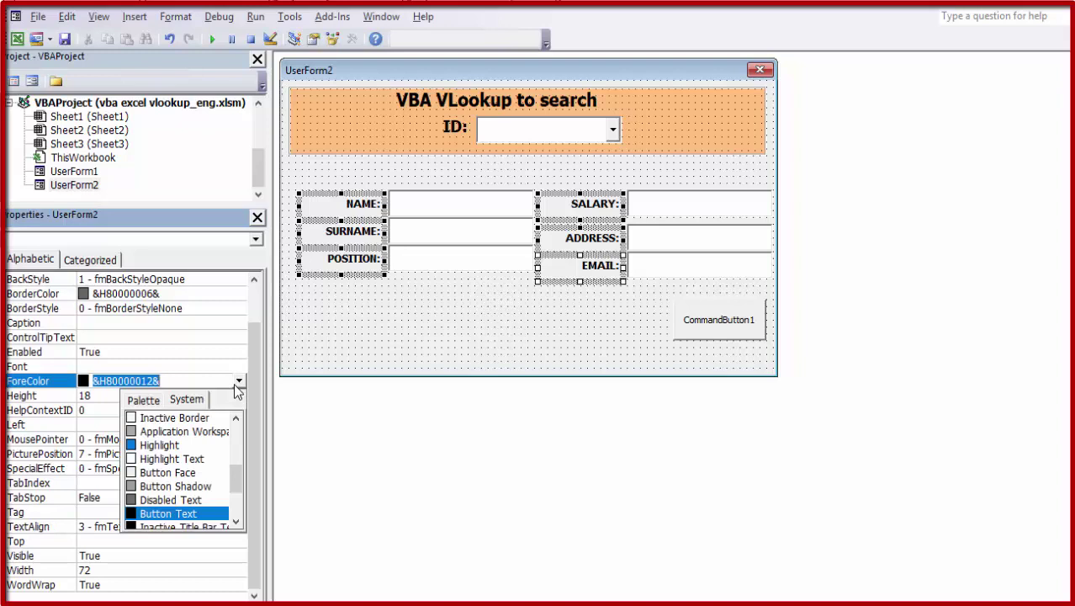
{"action": "left_click", "coordinate": [133, 430]}
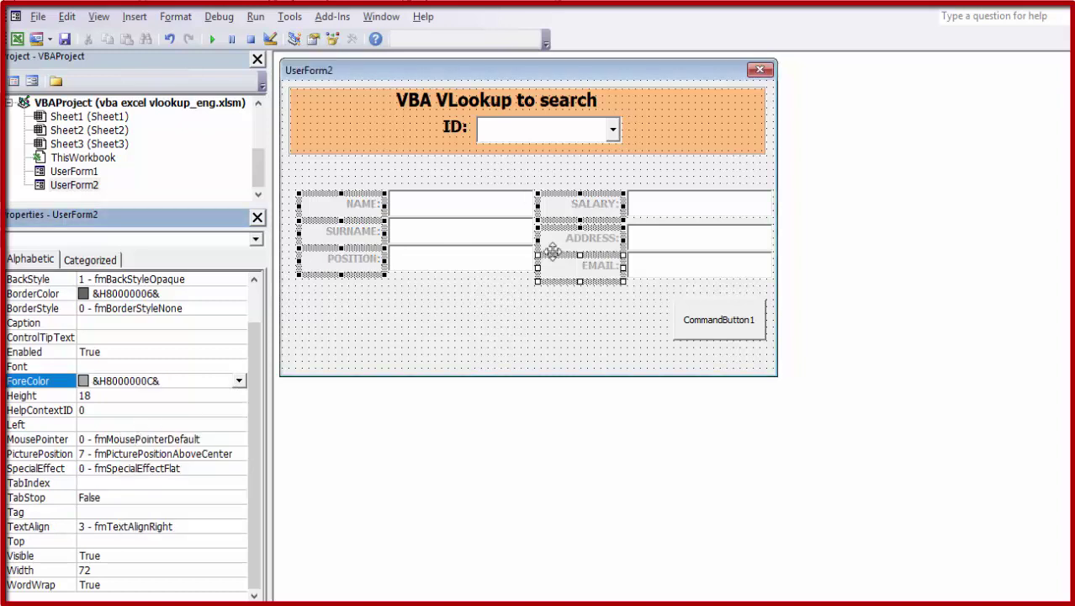
{"action": "left_click", "coordinate": [464, 310]}
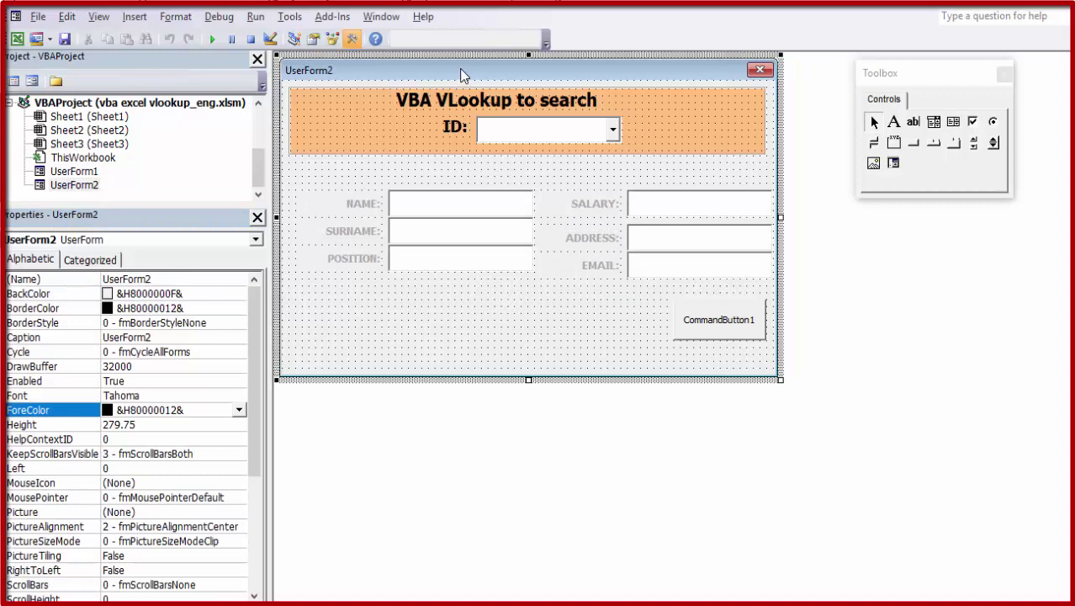
Step: Set UserForm2's background to dark orange &H000040C0& from the palette
{"action": "left_click", "coordinate": [207, 293]}
{"action": "left_click", "coordinate": [239, 293]}
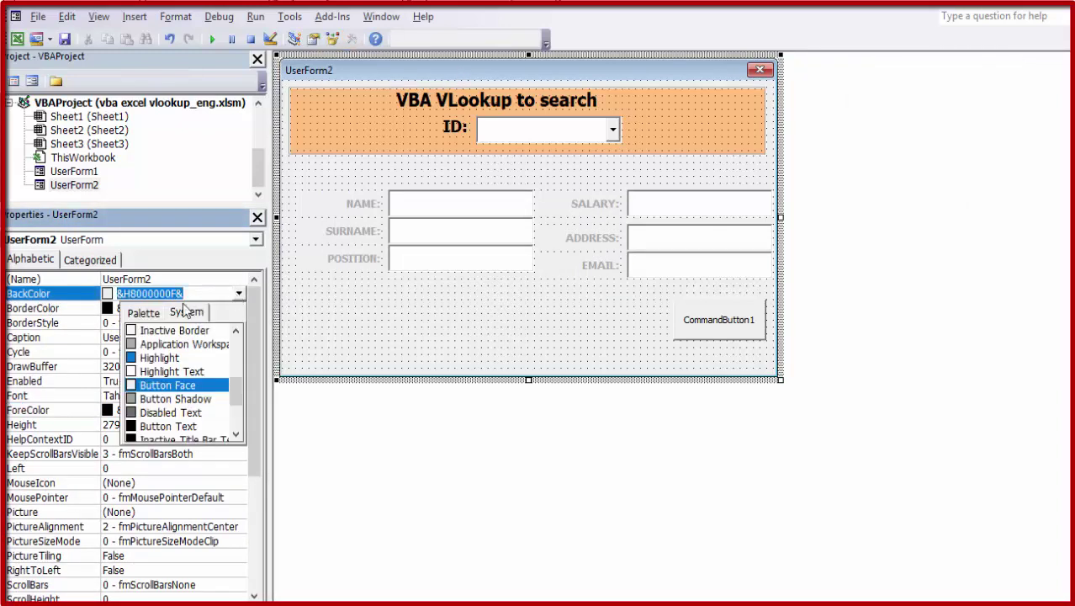
{"action": "left_click", "coordinate": [145, 313]}
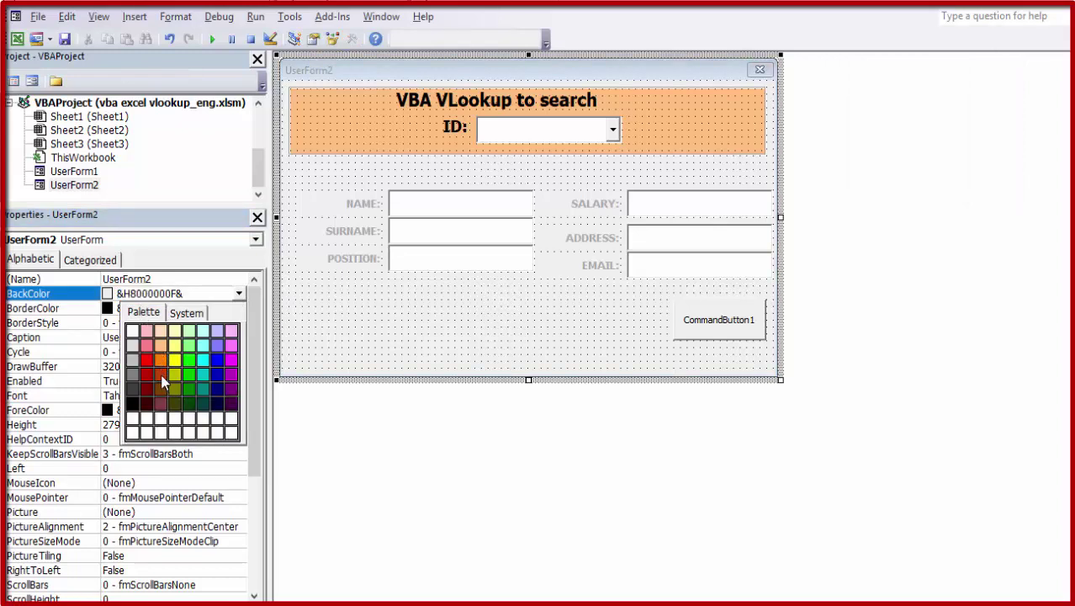
{"action": "left_click", "coordinate": [162, 376]}
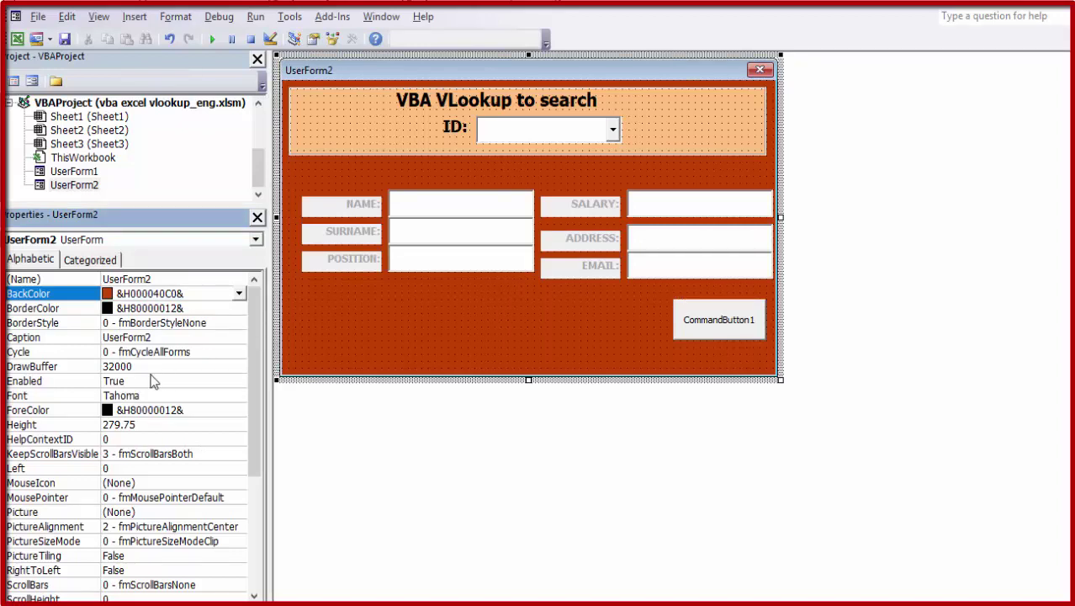
Step: Set BackStyle to transparent on all six field labels
{"action": "left_click", "coordinate": [348, 210]}
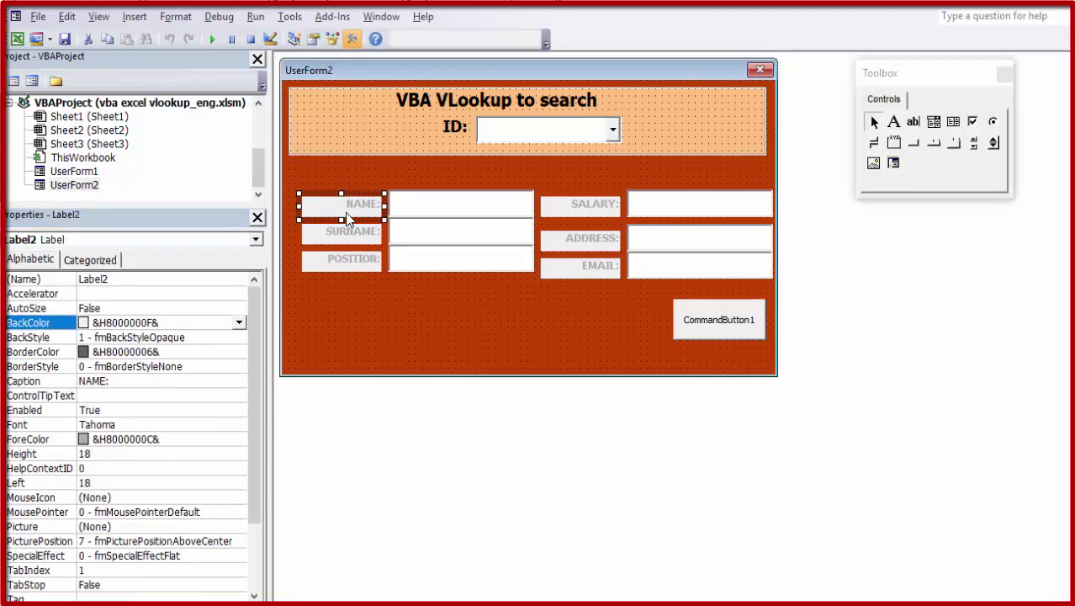
{"action": "left_click", "coordinate": [345, 256], "text": "shift"}
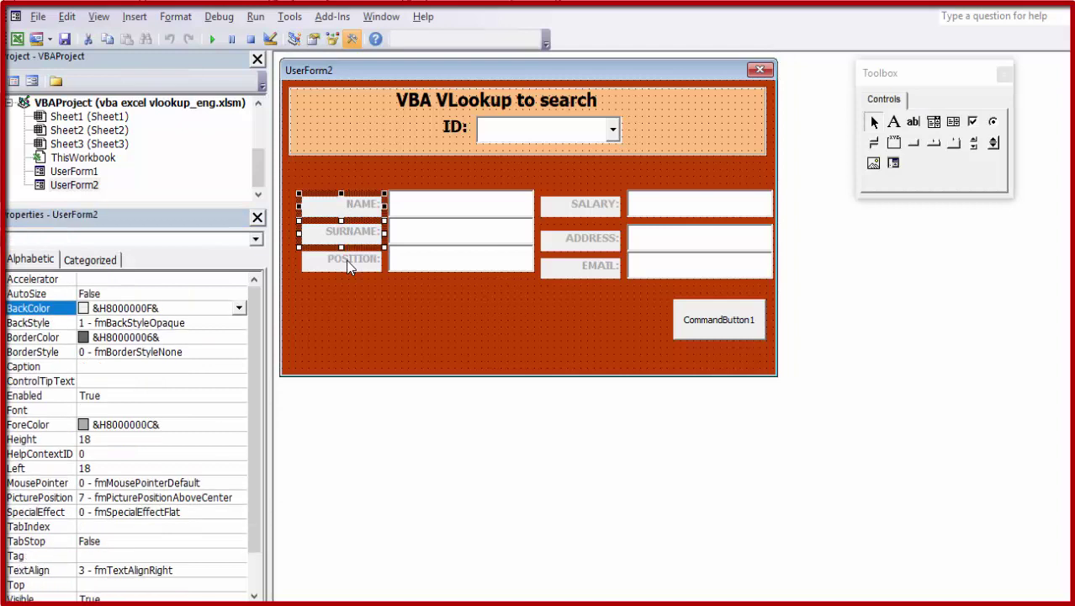
{"action": "left_click", "coordinate": [578, 208], "text": "shift"}
{"action": "left_click", "coordinate": [568, 240], "text": "shift"}
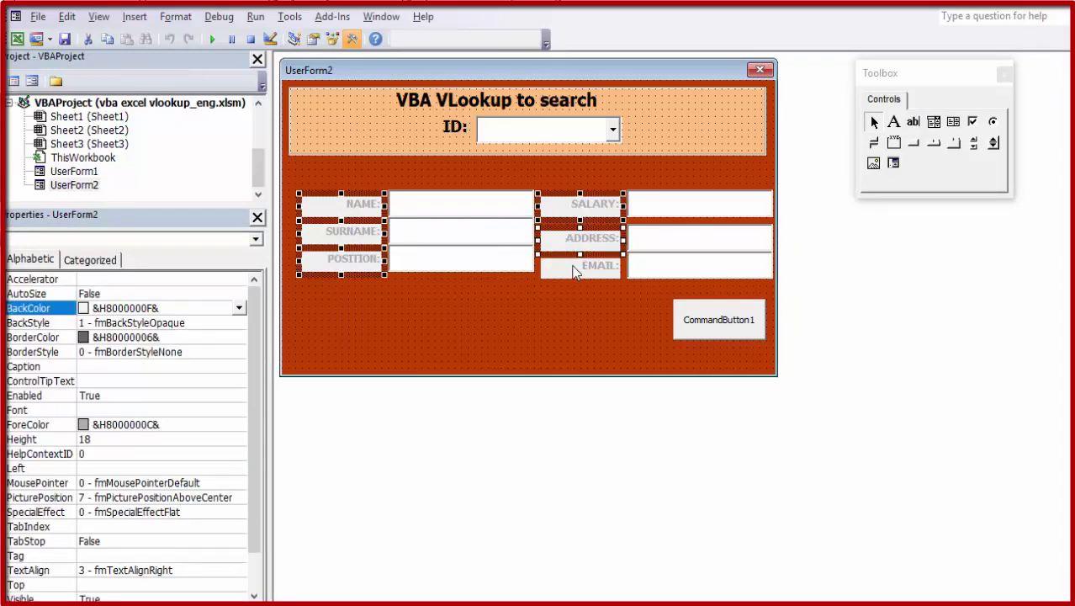
{"action": "left_click", "coordinate": [579, 266], "text": "shift"}
{"action": "left_click", "coordinate": [187, 322]}
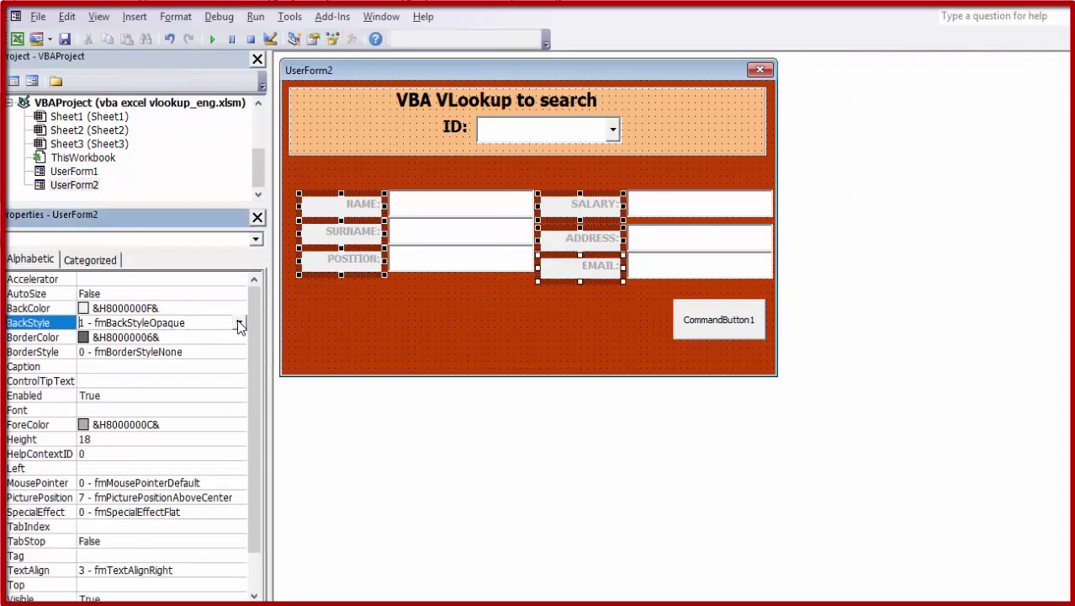
{"action": "left_click", "coordinate": [239, 322]}
{"action": "left_click", "coordinate": [168, 337]}
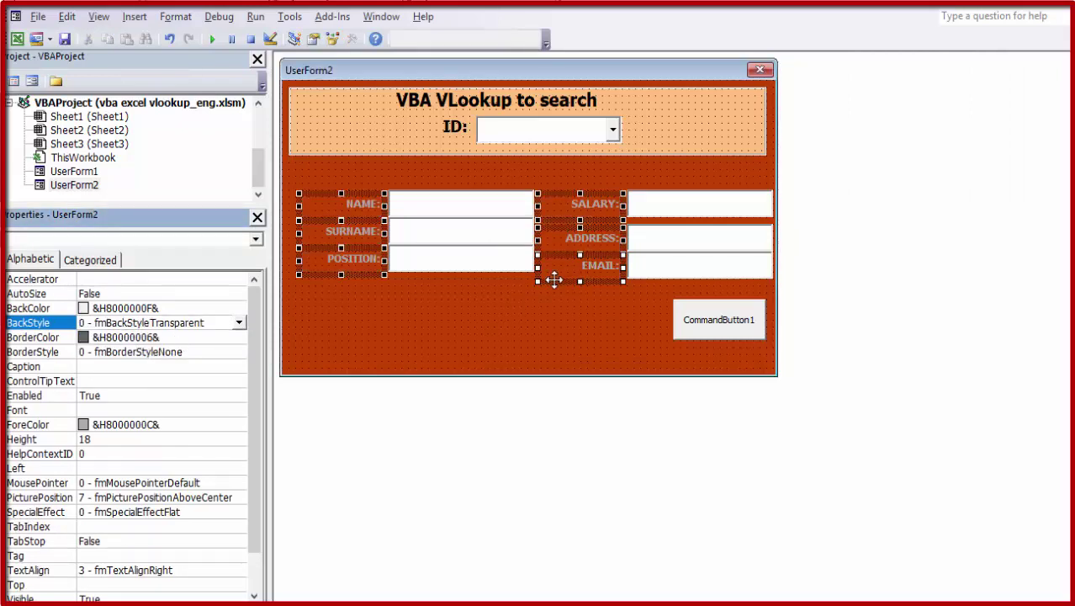
{"action": "left_click", "coordinate": [519, 310]}
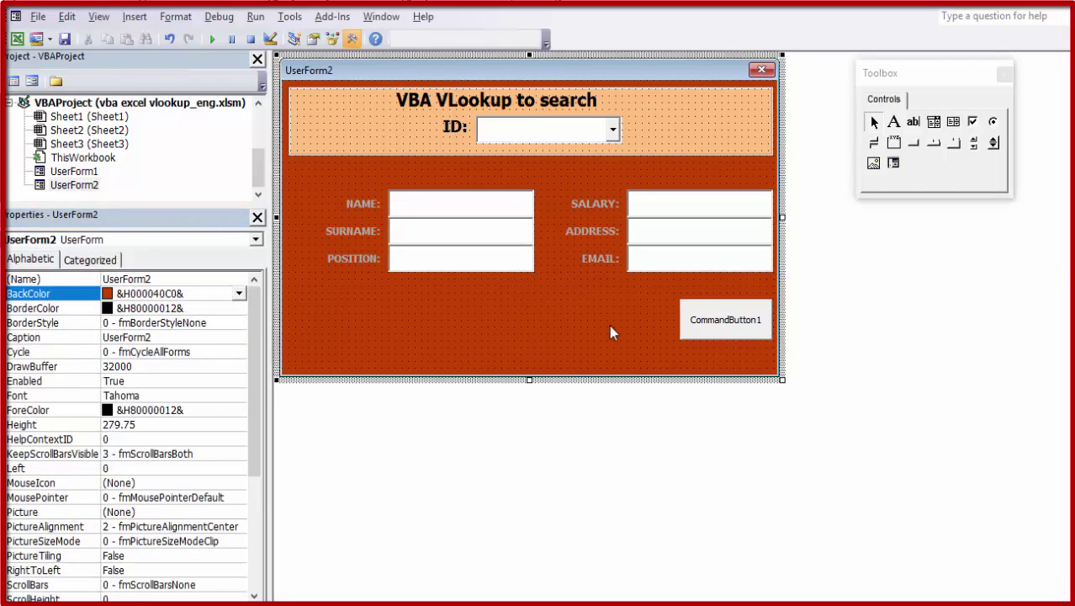
Step: Caption CommandButton1 'EXIT' in bold 12-point font
{"action": "left_click", "coordinate": [712, 324]}
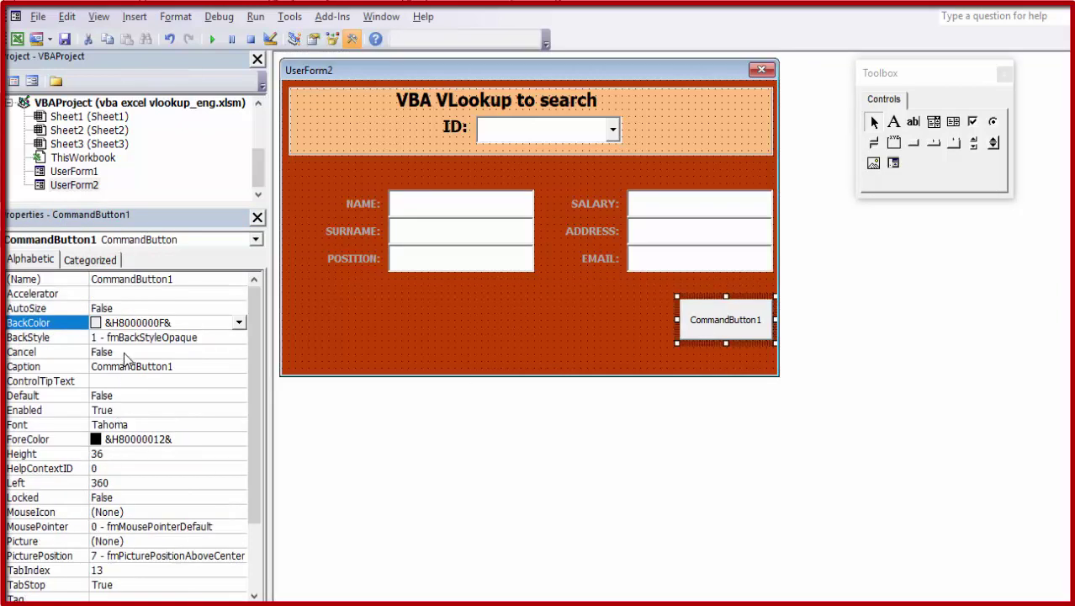
{"action": "left_click", "coordinate": [163, 371]}
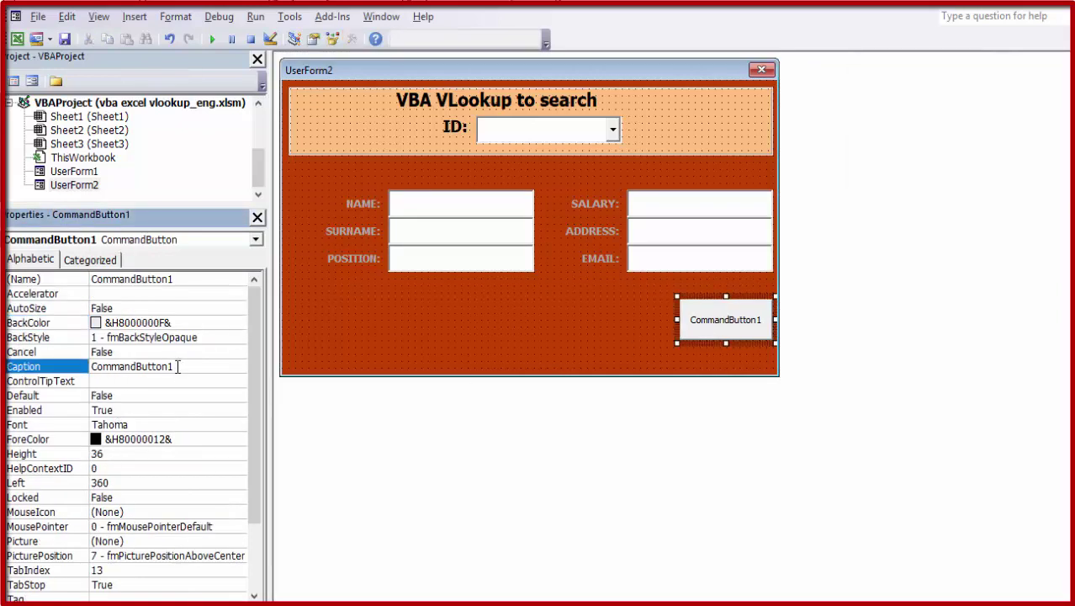
{"action": "left_click", "coordinate": [69, 373]}
{"action": "type", "text": "E"}
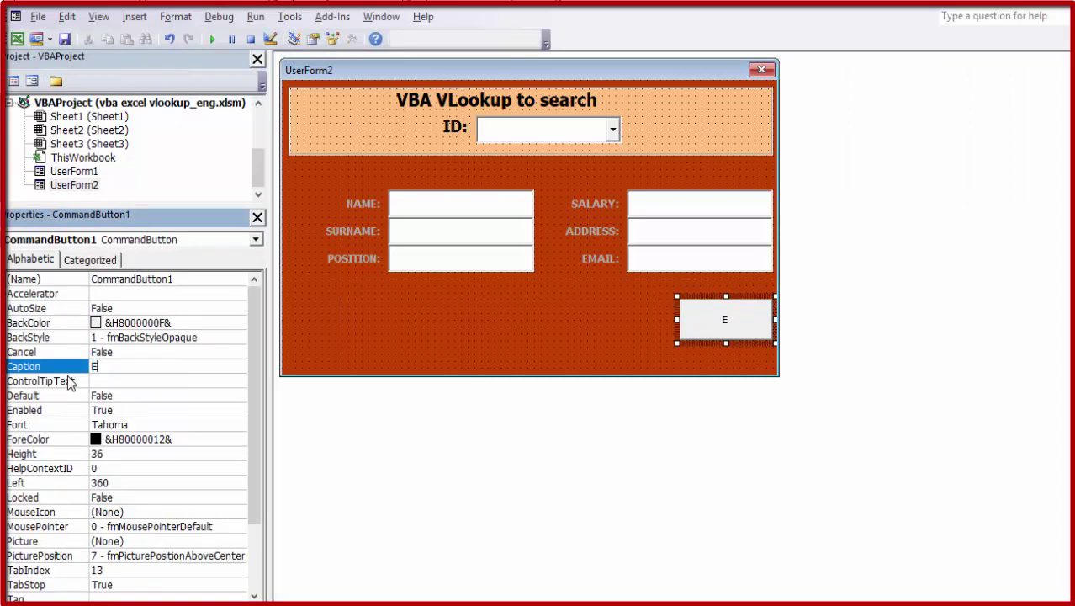
{"action": "type", "text": "XIT"}
{"action": "left_click", "coordinate": [122, 425]}
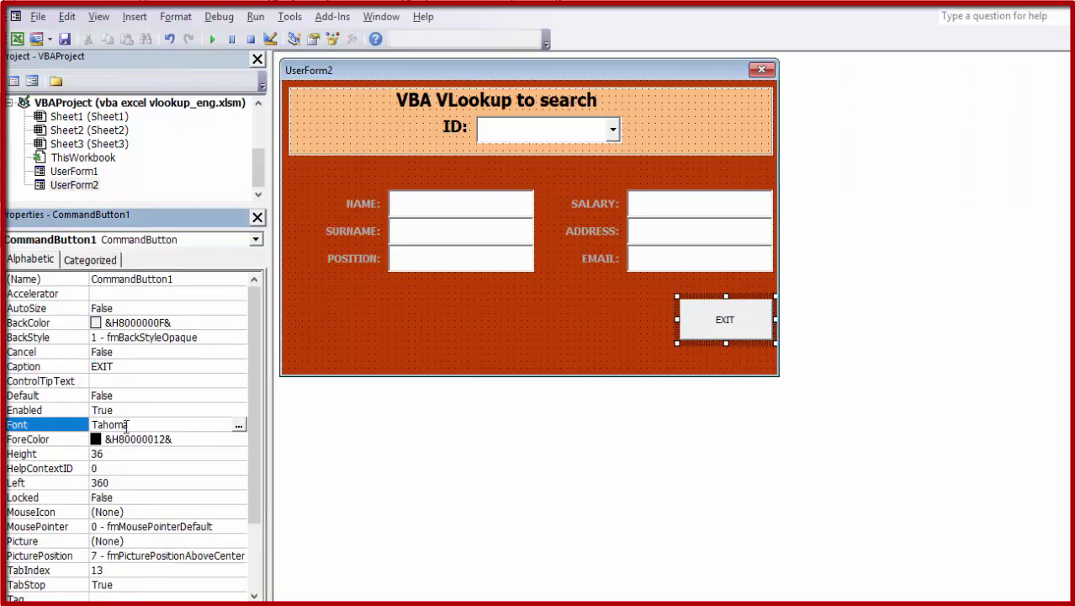
{"action": "left_click", "coordinate": [239, 426]}
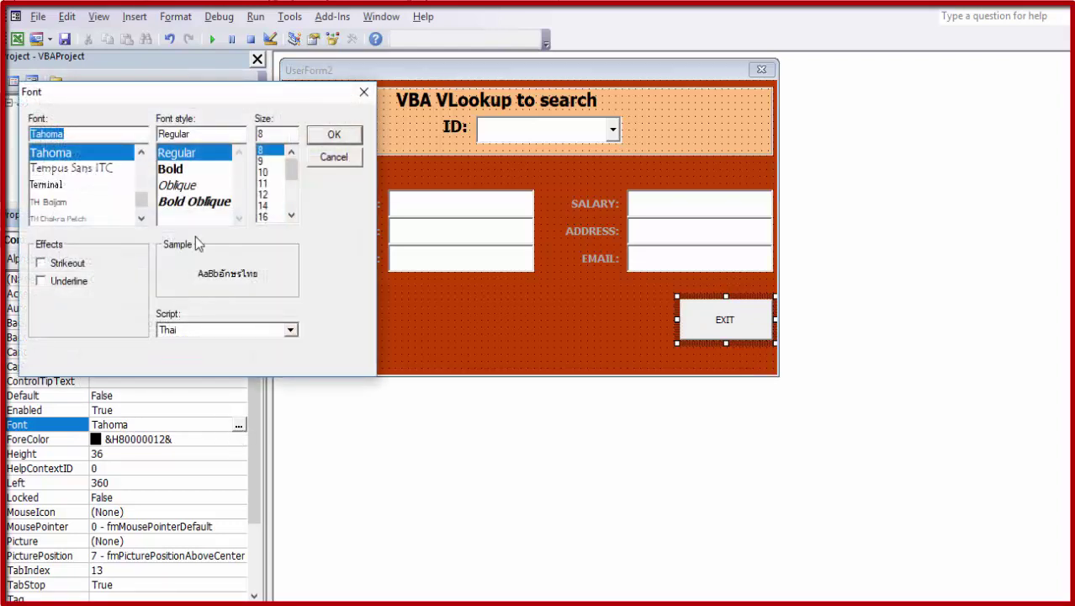
{"action": "left_click", "coordinate": [182, 174]}
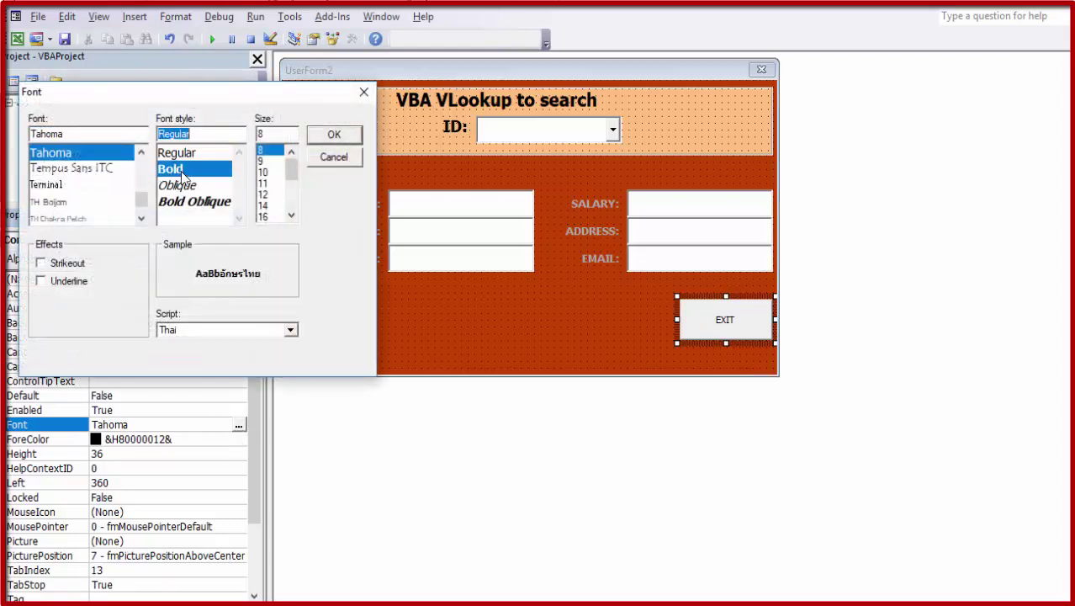
{"action": "left_click", "coordinate": [270, 195]}
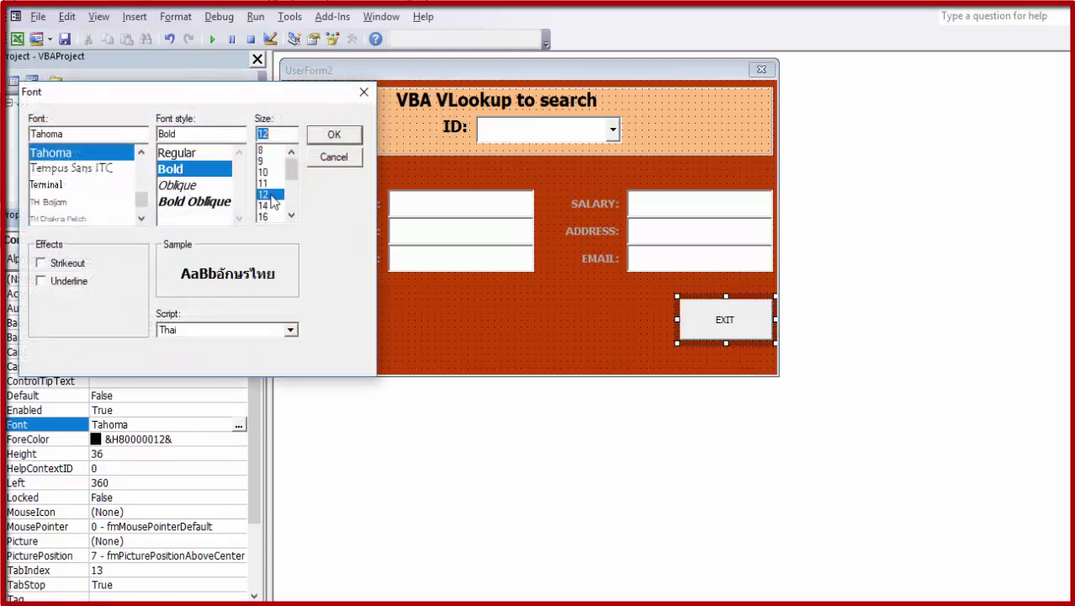
{"action": "left_click", "coordinate": [331, 139]}
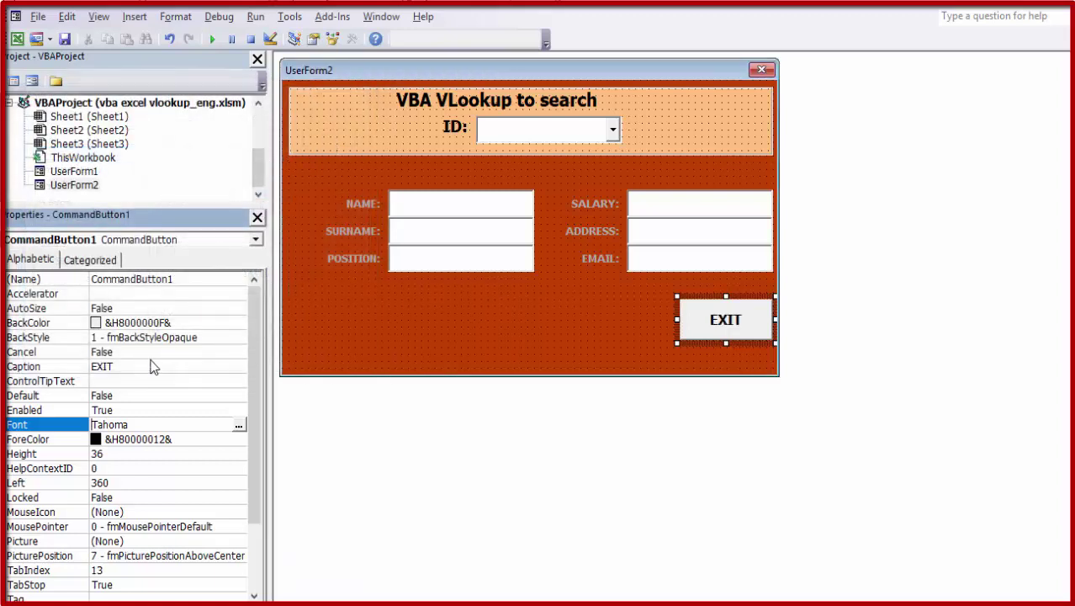
Step: Give the EXIT button grey &H80000011& text on a light orange &H0080C0FF& background
{"action": "left_click", "coordinate": [172, 438]}
{"action": "left_click", "coordinate": [238, 438]}
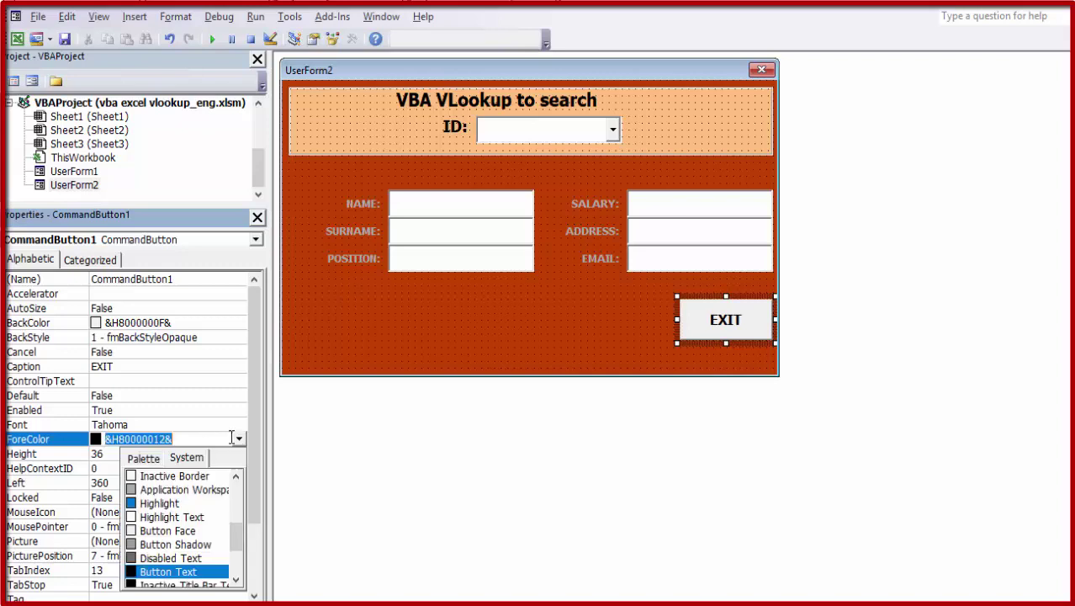
{"action": "left_click", "coordinate": [147, 558]}
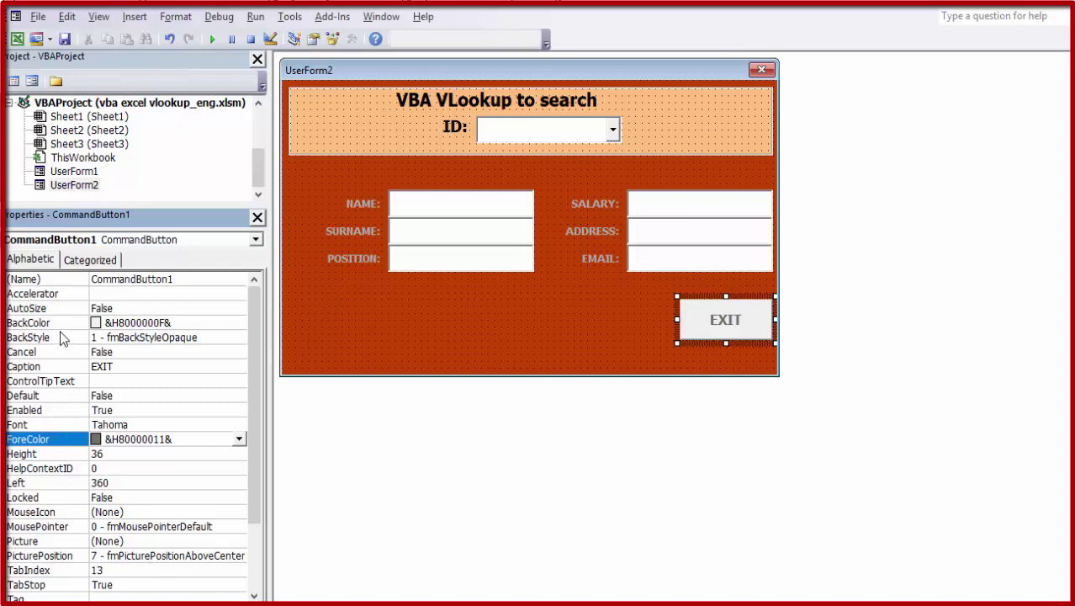
{"action": "left_click", "coordinate": [133, 324]}
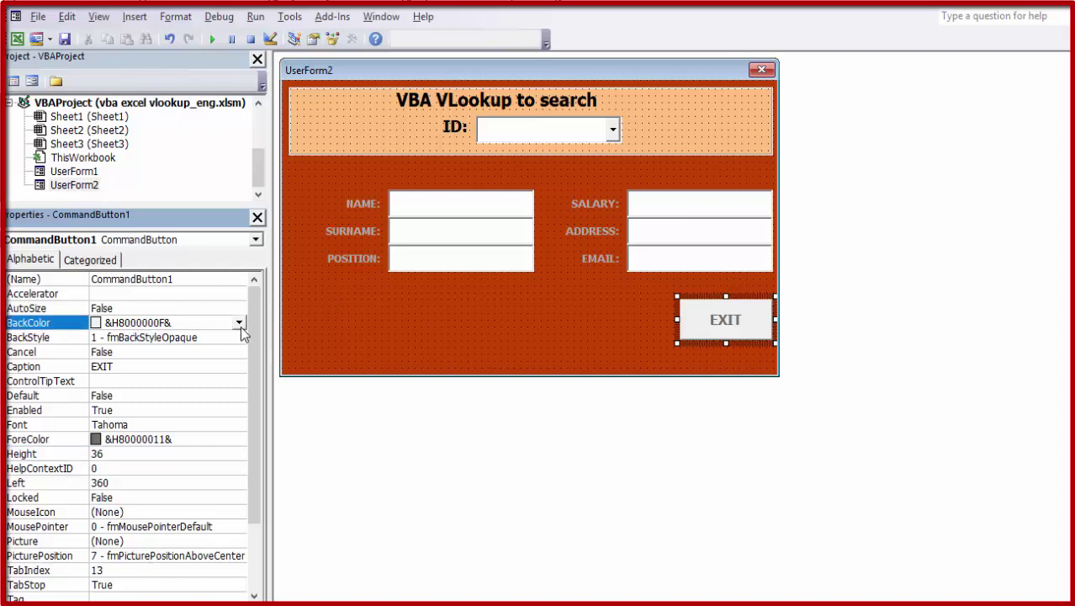
{"action": "left_click", "coordinate": [240, 322]}
{"action": "left_click", "coordinate": [141, 341]}
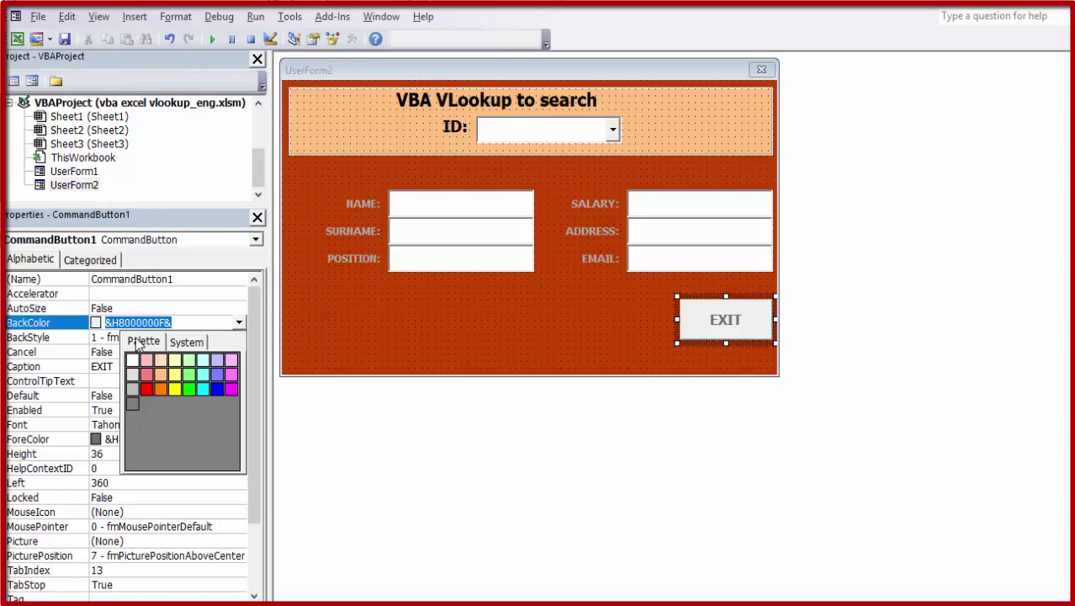
{"action": "left_click", "coordinate": [163, 379]}
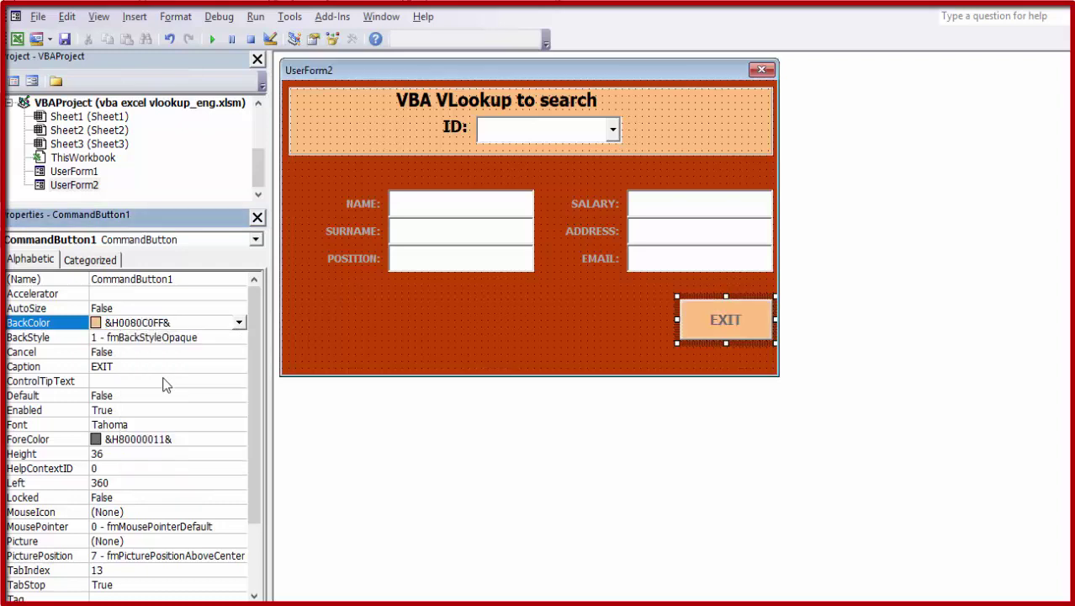
{"action": "left_click", "coordinate": [567, 313]}
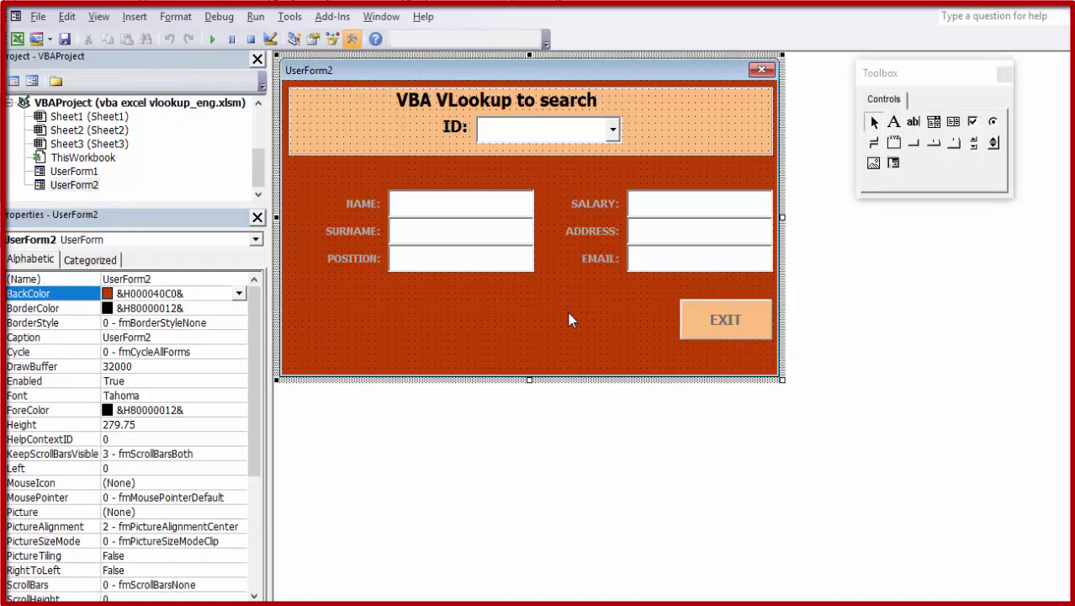
{"action": "left_click", "coordinate": [461, 202]}
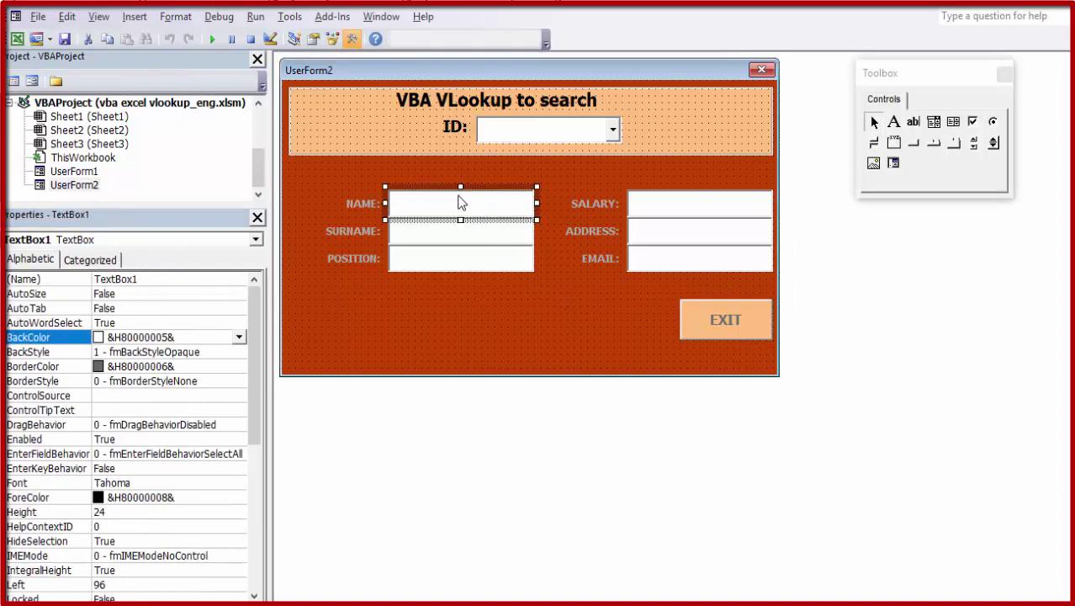
{"action": "left_click", "coordinate": [141, 278]}
{"action": "double_click", "coordinate": [128, 278]}
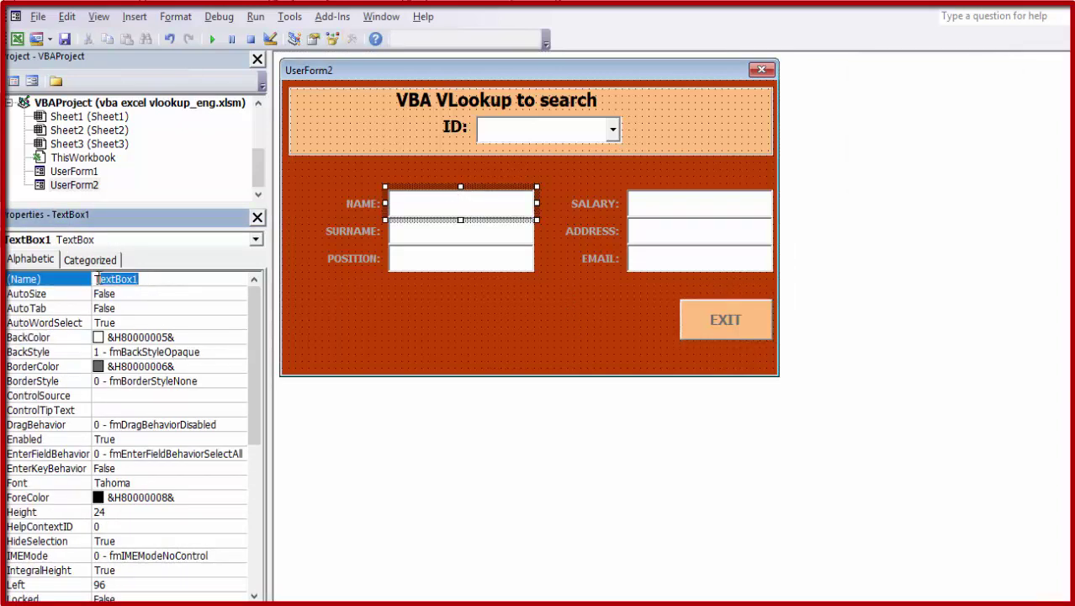
{"action": "left_click", "coordinate": [415, 232]}
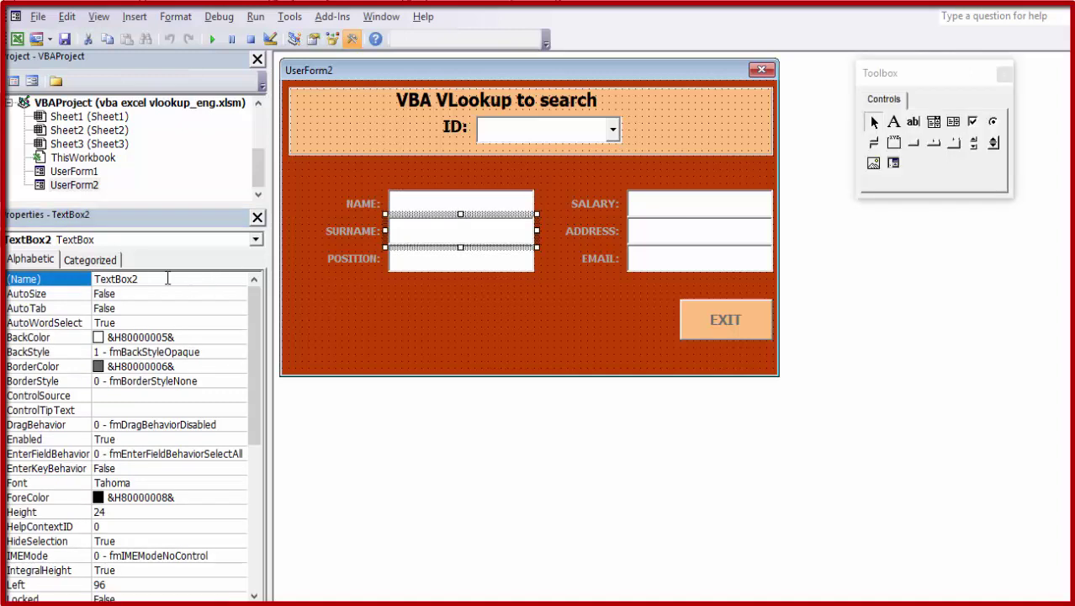
{"action": "left_click", "coordinate": [81, 280]}
{"action": "left_click", "coordinate": [404, 268]}
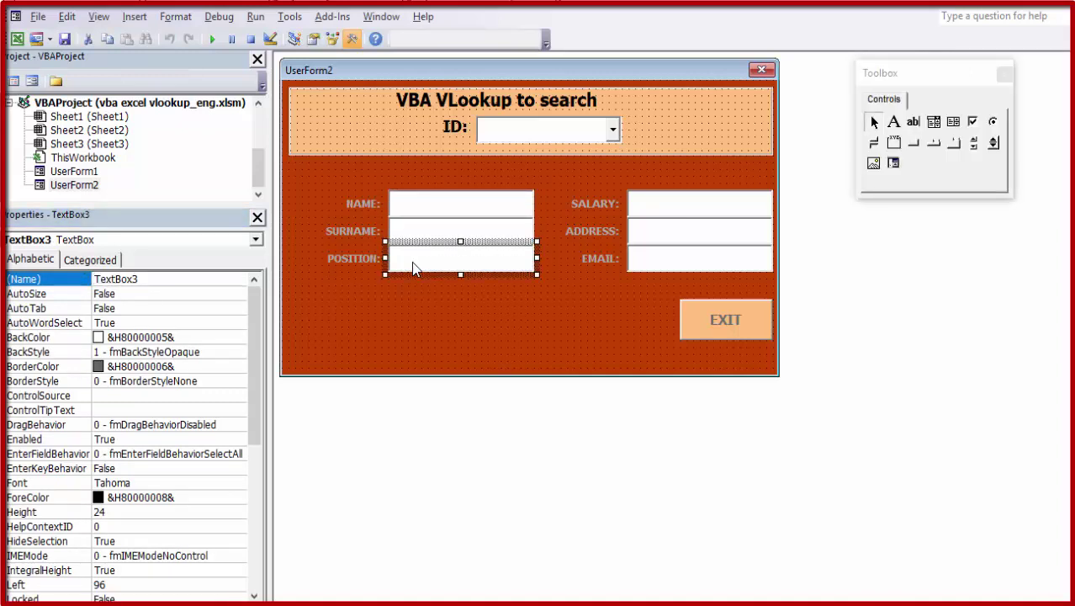
{"action": "left_click", "coordinate": [97, 281]}
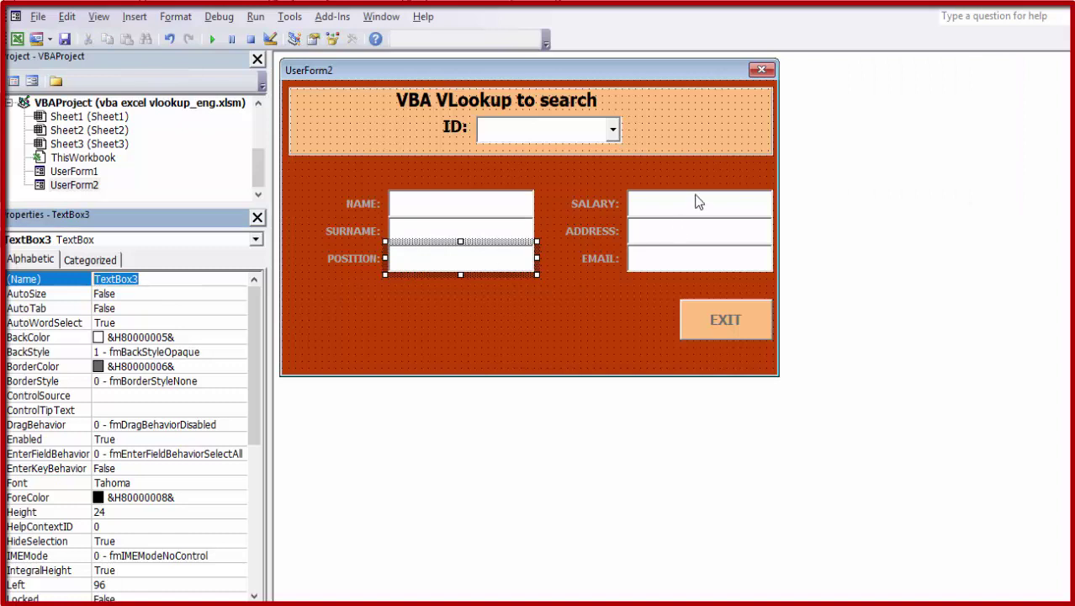
{"action": "left_click", "coordinate": [699, 202]}
{"action": "left_click", "coordinate": [143, 278]}
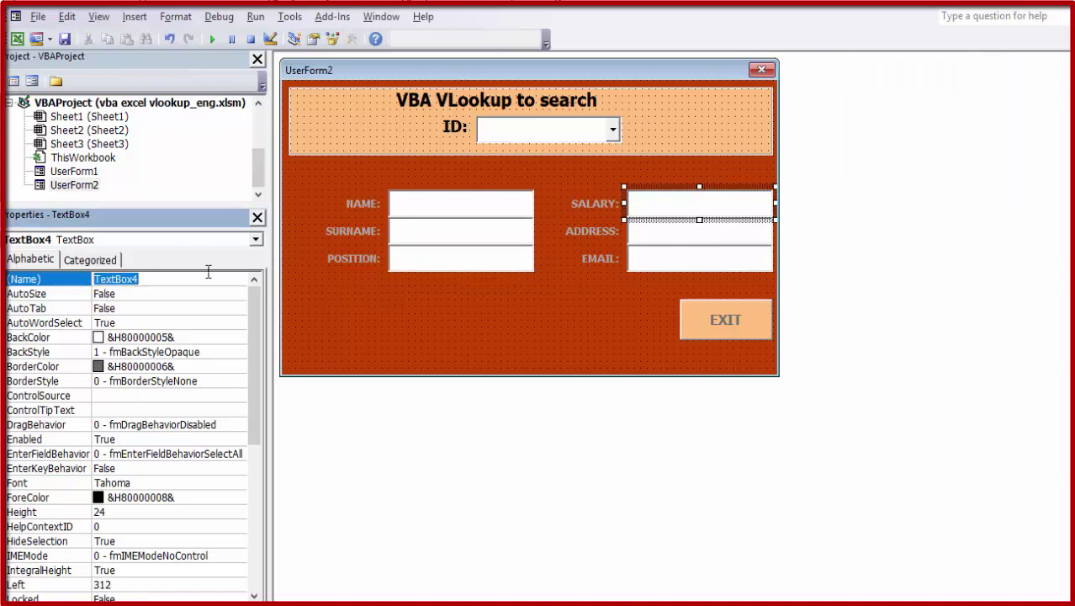
{"action": "left_click", "coordinate": [701, 228]}
{"action": "left_click", "coordinate": [143, 278]}
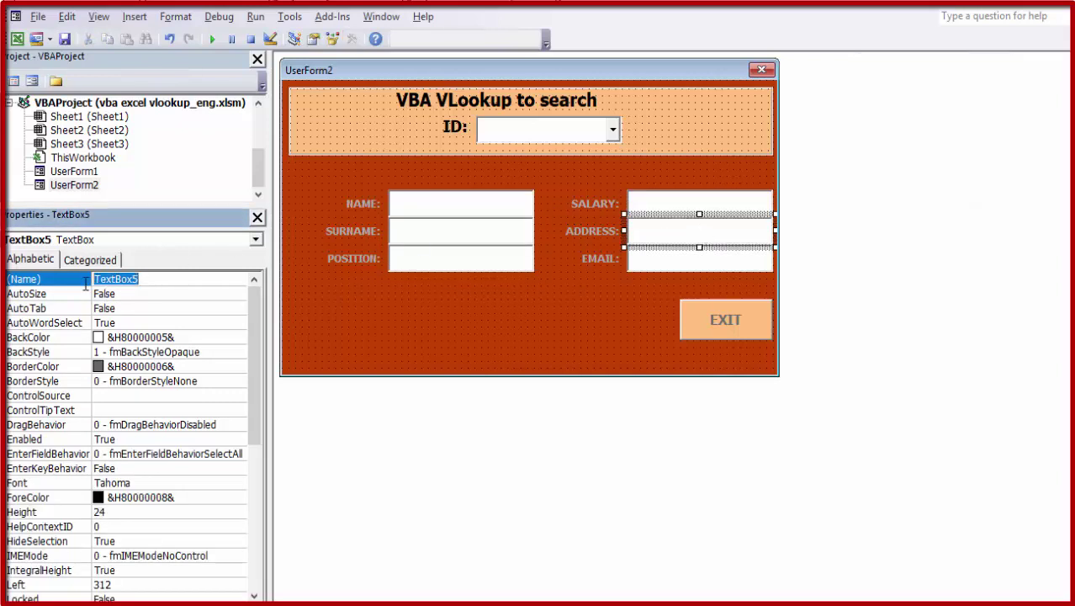
{"action": "left_click", "coordinate": [643, 265]}
{"action": "left_click", "coordinate": [189, 277]}
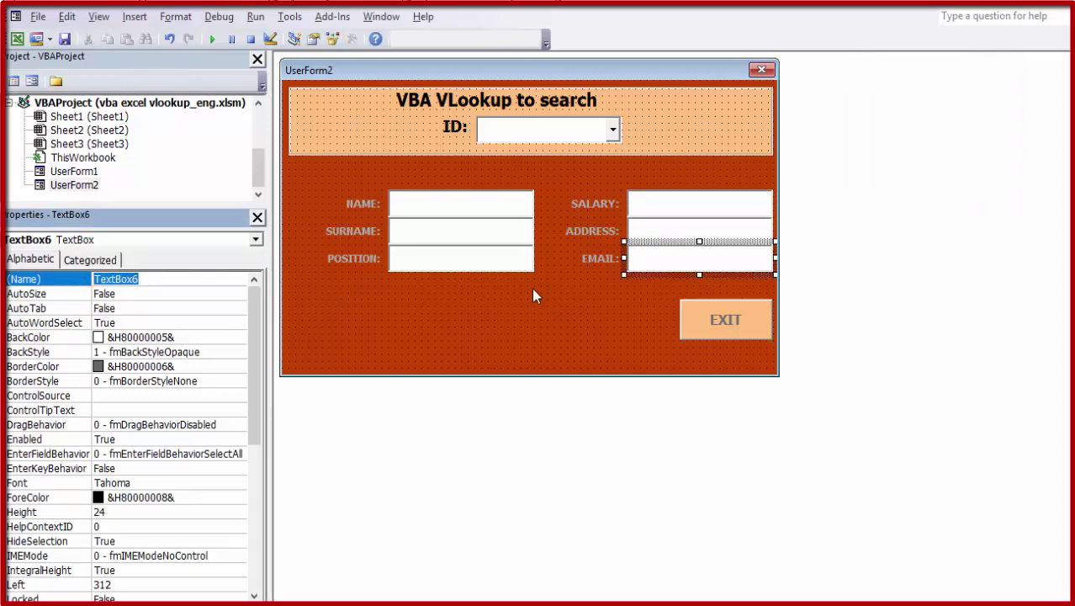
{"action": "left_click", "coordinate": [500, 209]}
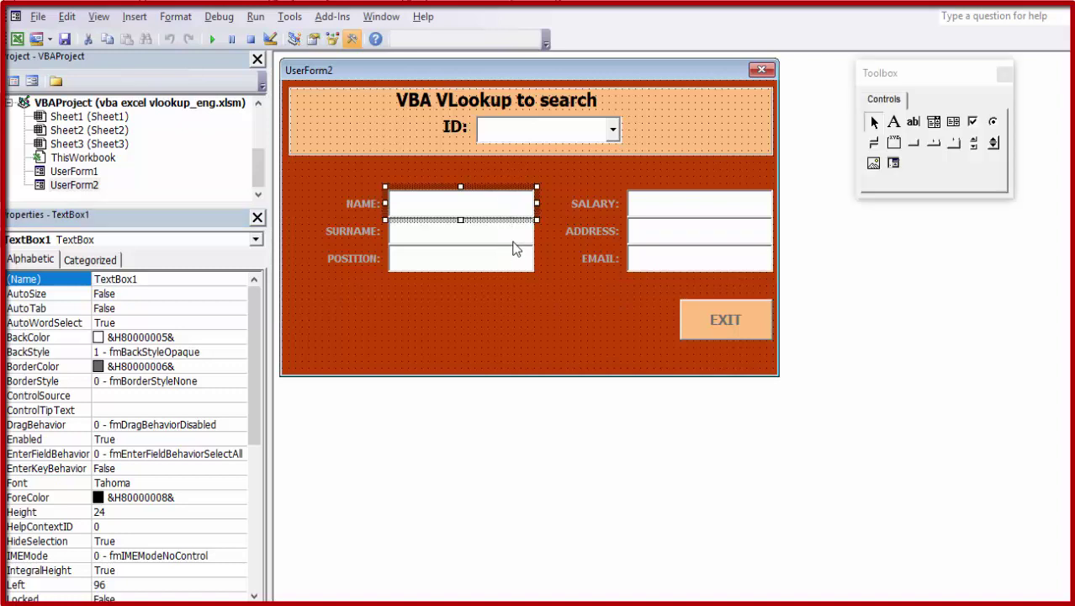
Step: Select all six text boxes and set their font to 10-point Tahoma
{"action": "left_click", "coordinate": [509, 243], "text": "ctrl"}
{"action": "left_click", "coordinate": [434, 259], "text": "ctrl"}
{"action": "left_click", "coordinate": [682, 212], "text": "ctrl"}
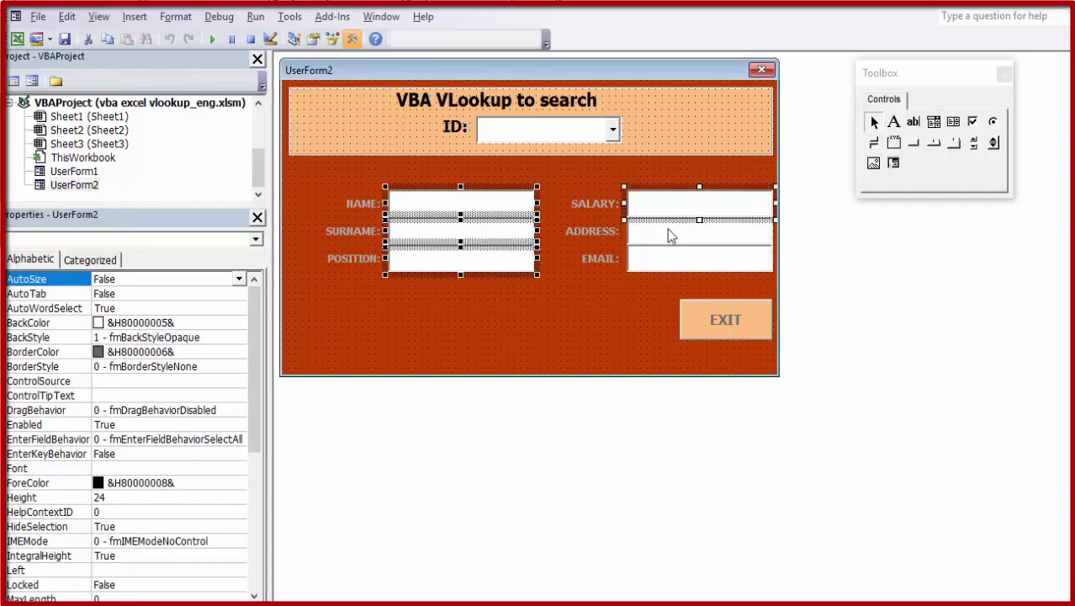
{"action": "left_click", "coordinate": [667, 229], "text": "ctrl"}
{"action": "left_click", "coordinate": [657, 263], "text": "ctrl"}
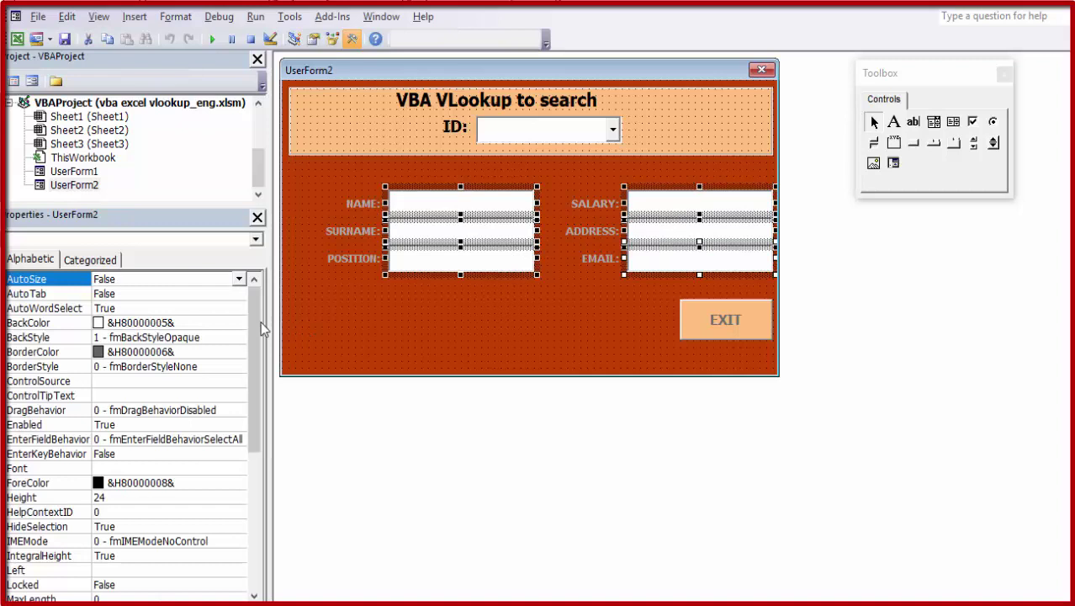
{"action": "left_click", "coordinate": [261, 320]}
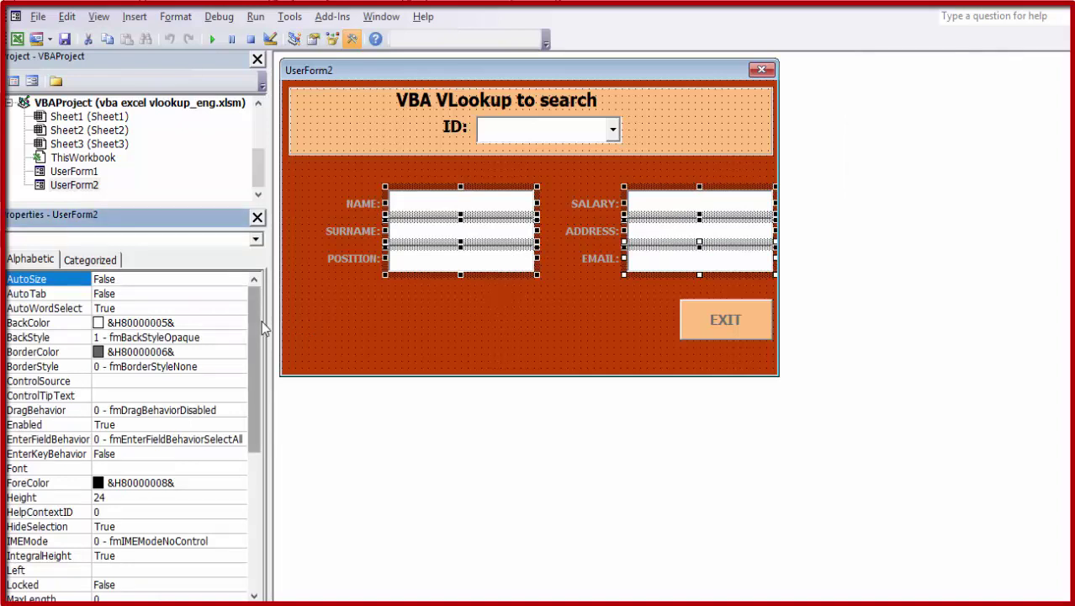
{"action": "left_click", "coordinate": [183, 467]}
{"action": "left_click", "coordinate": [239, 469]}
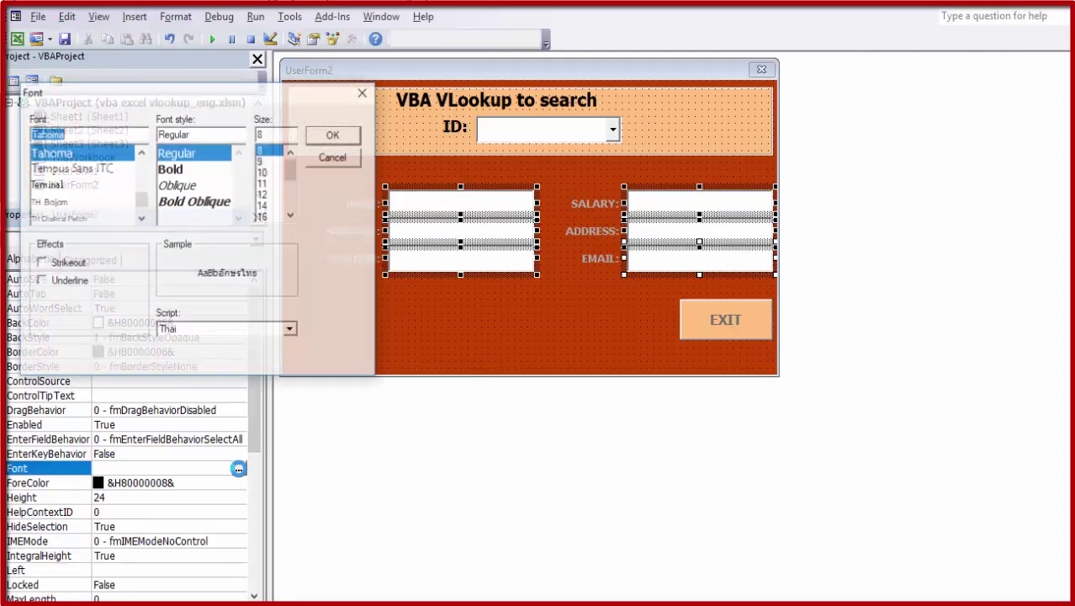
{"action": "left_click", "coordinate": [264, 173]}
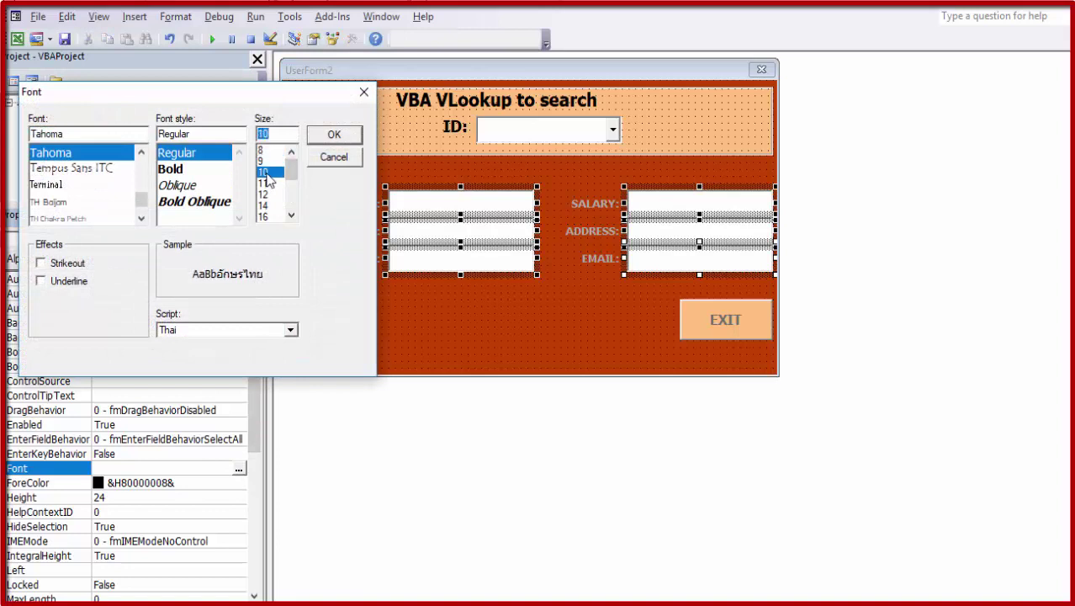
{"action": "left_click", "coordinate": [341, 135]}
Step: Set the six text boxes' ForeColor to red &H000000FF&
{"action": "left_click", "coordinate": [218, 485]}
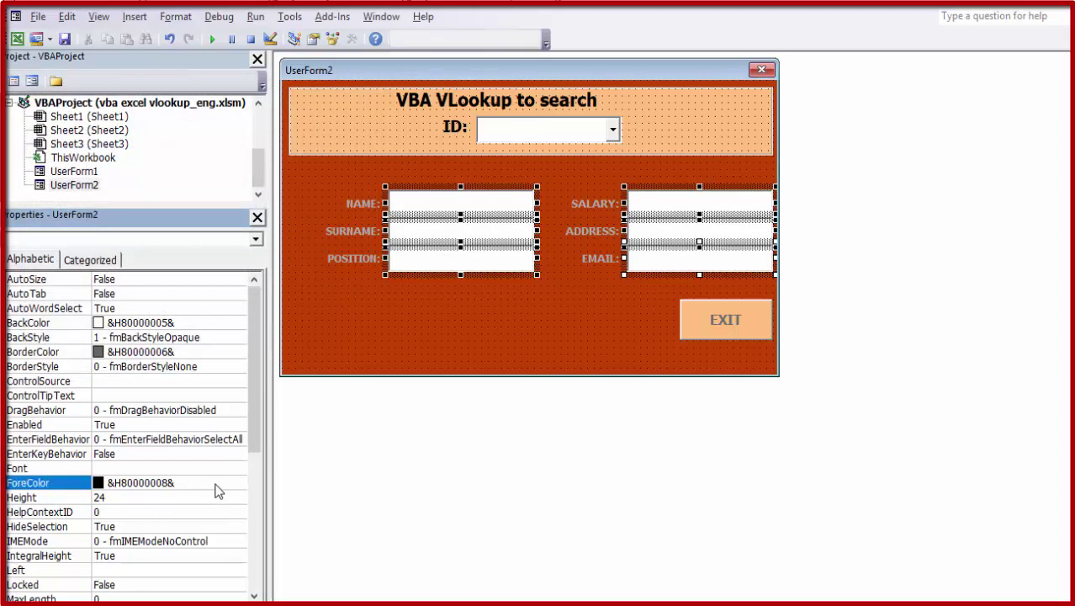
{"action": "left_click", "coordinate": [239, 484]}
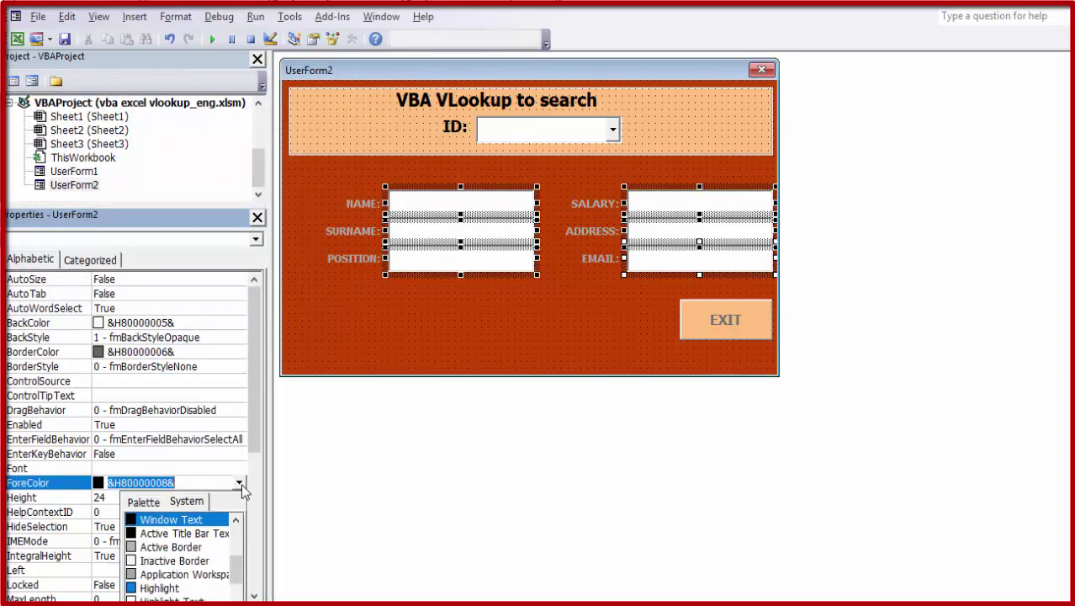
{"action": "left_click", "coordinate": [147, 502]}
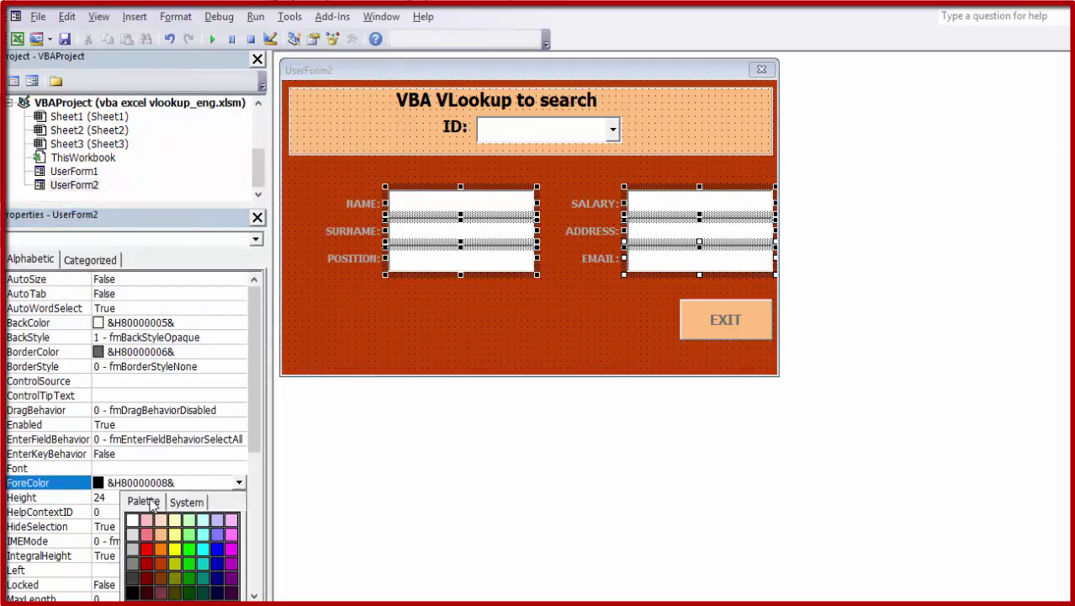
{"action": "left_click", "coordinate": [150, 550]}
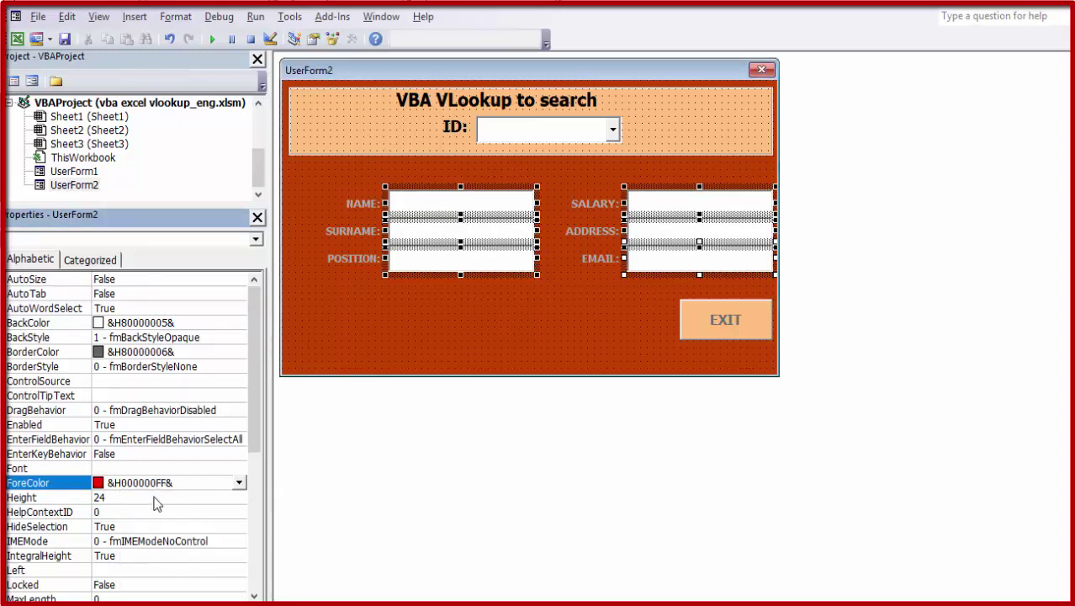
{"action": "left_click", "coordinate": [593, 329]}
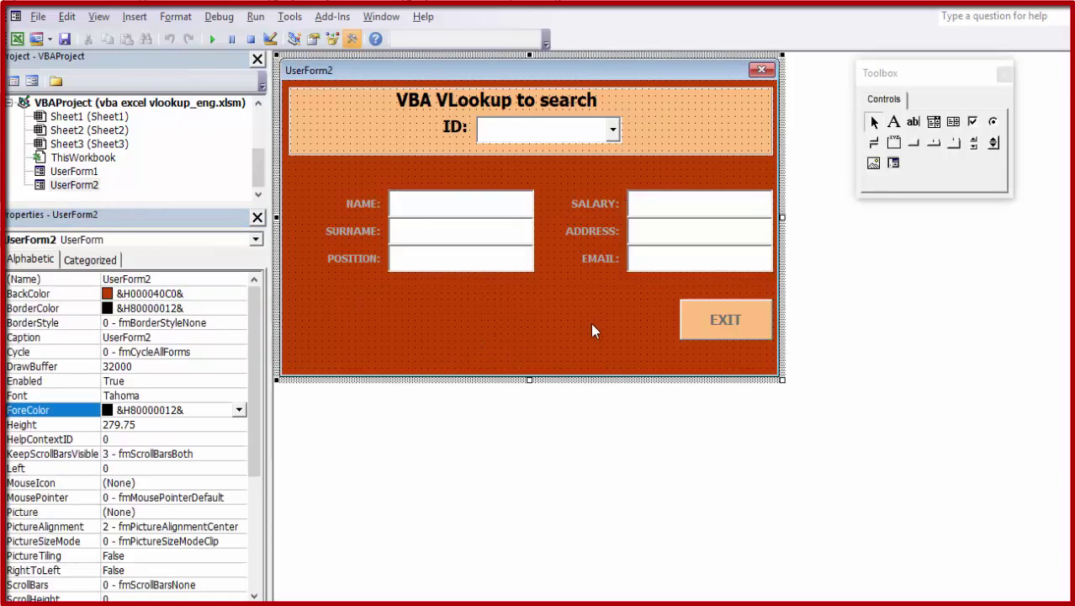
{"action": "left_click", "coordinate": [213, 43]}
{"action": "left_click", "coordinate": [650, 211]}
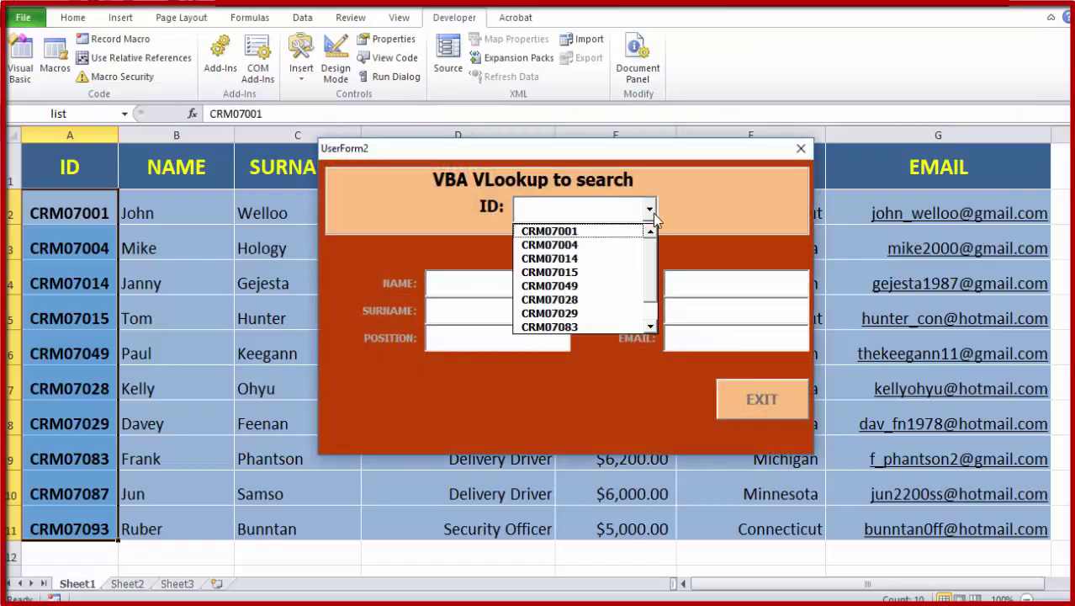
{"action": "left_click", "coordinate": [585, 286]}
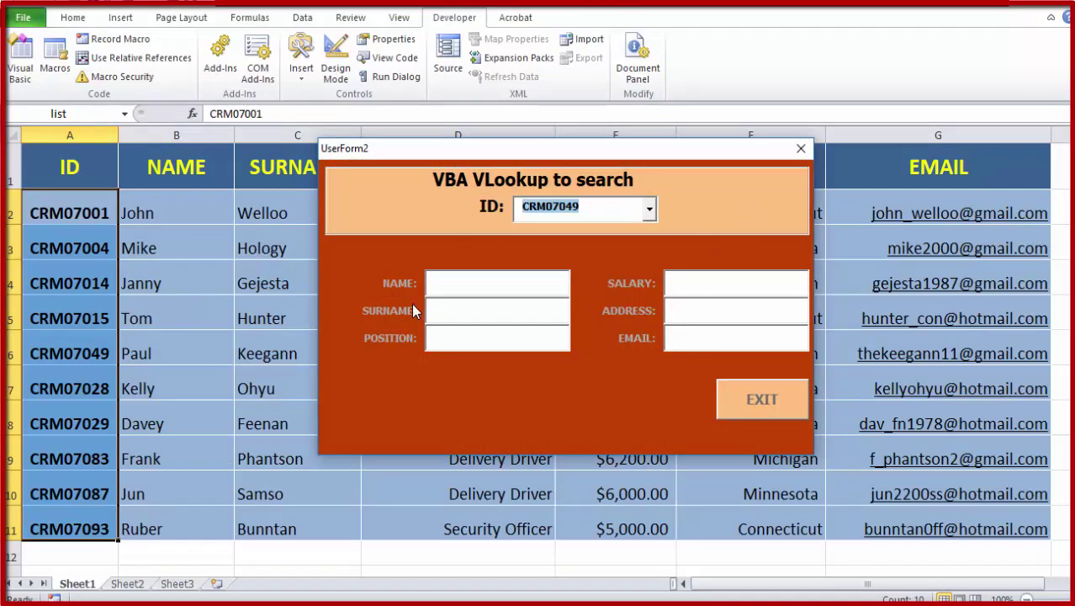
{"action": "left_click", "coordinate": [762, 397]}
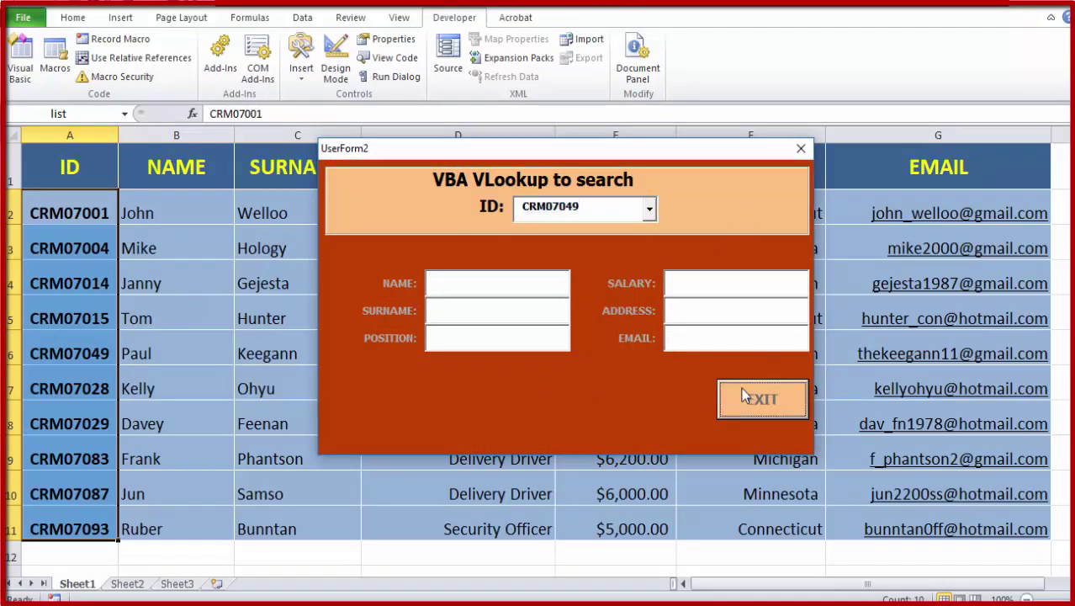
{"action": "left_click", "coordinate": [641, 208]}
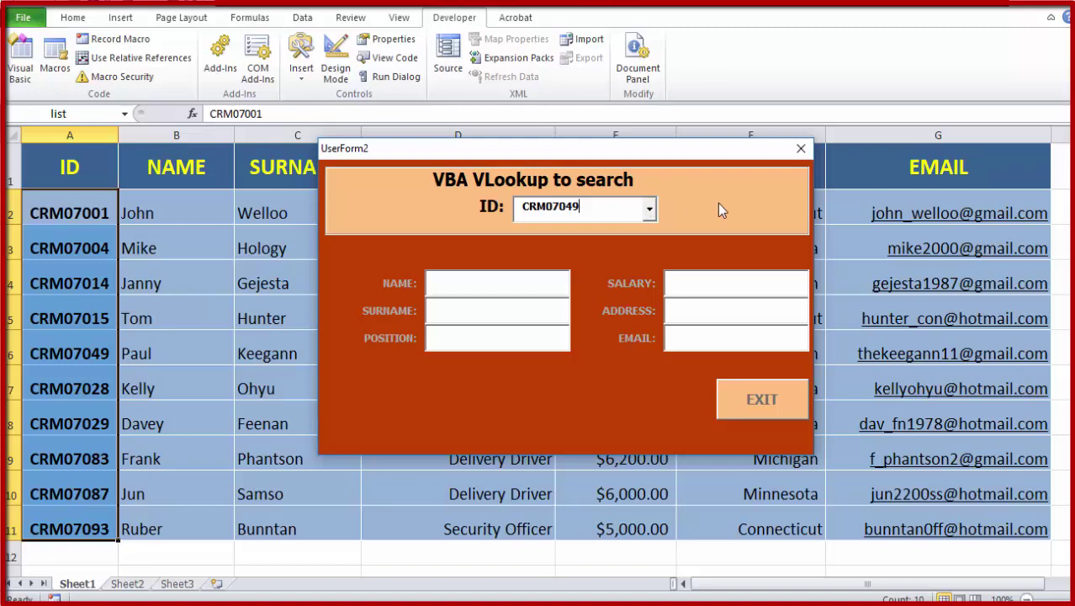
Step: Close the running form and paste the VLookup loop code into the ComboBox1_Change procedure
{"action": "left_click", "coordinate": [802, 149]}
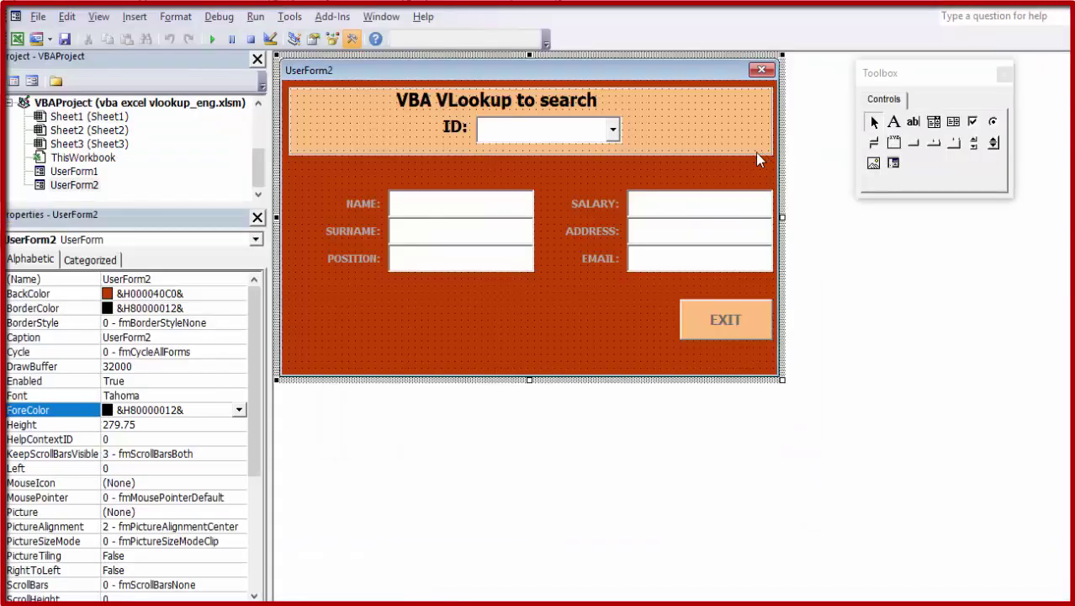
{"action": "left_click", "coordinate": [577, 128]}
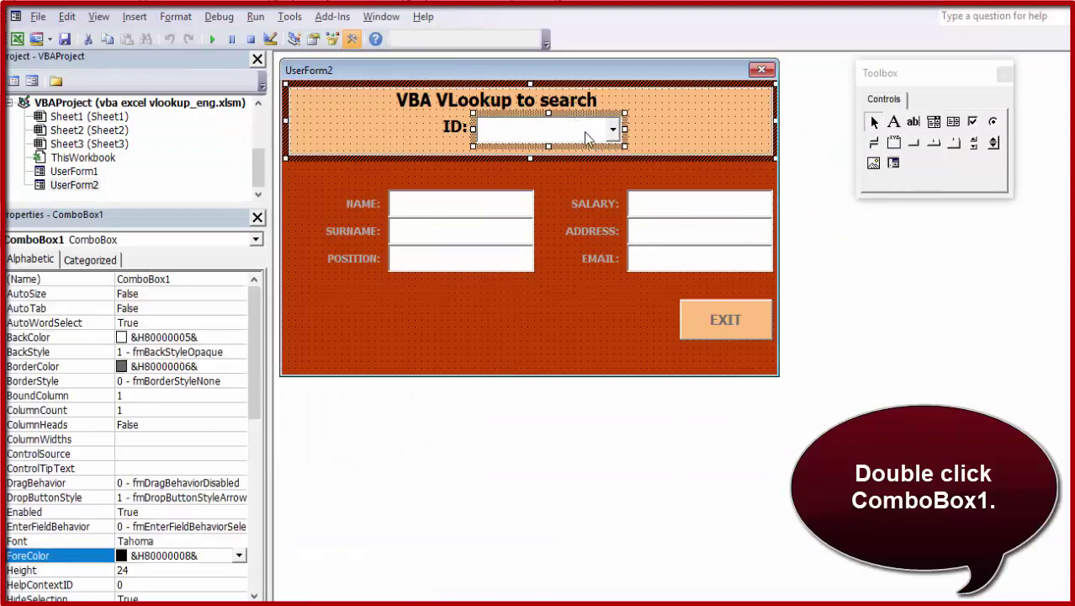
{"action": "double_click", "coordinate": [580, 130]}
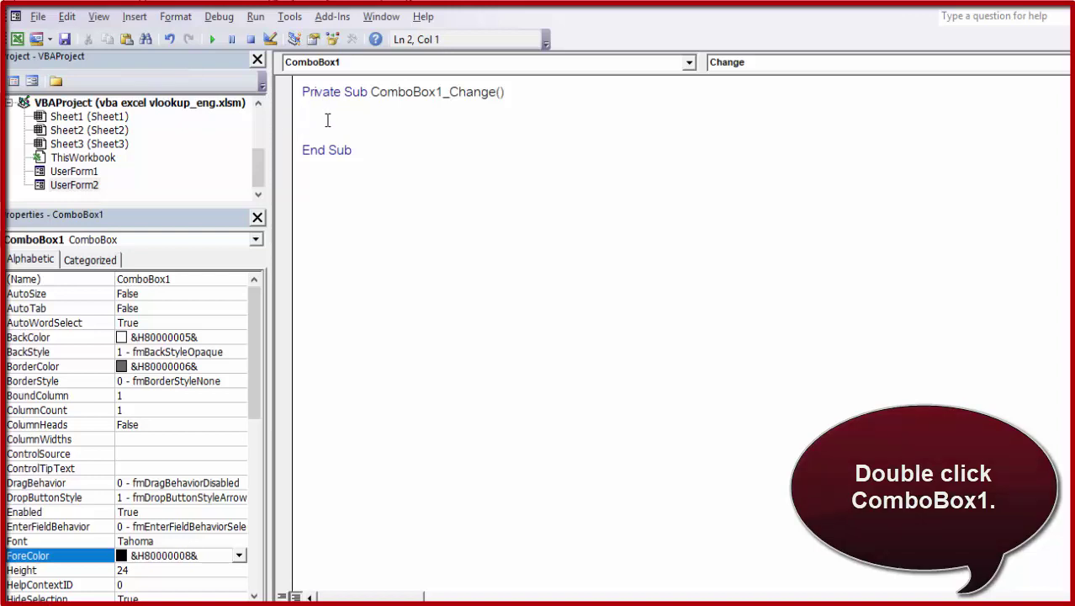
{"action": "type", "text": "Dim q, p As Long q = Application.WorksheetFunction.CountA(Sheet1.Range(\"A:A\")) For p = 1 To 6 Me(\"textbox\" & p).Value = Application.WorksheetFunction.VLookup(ComboBox1.Value, Sheet1.Range(\"A2\", \"G\" & q), p + 1, 0) Next p"}
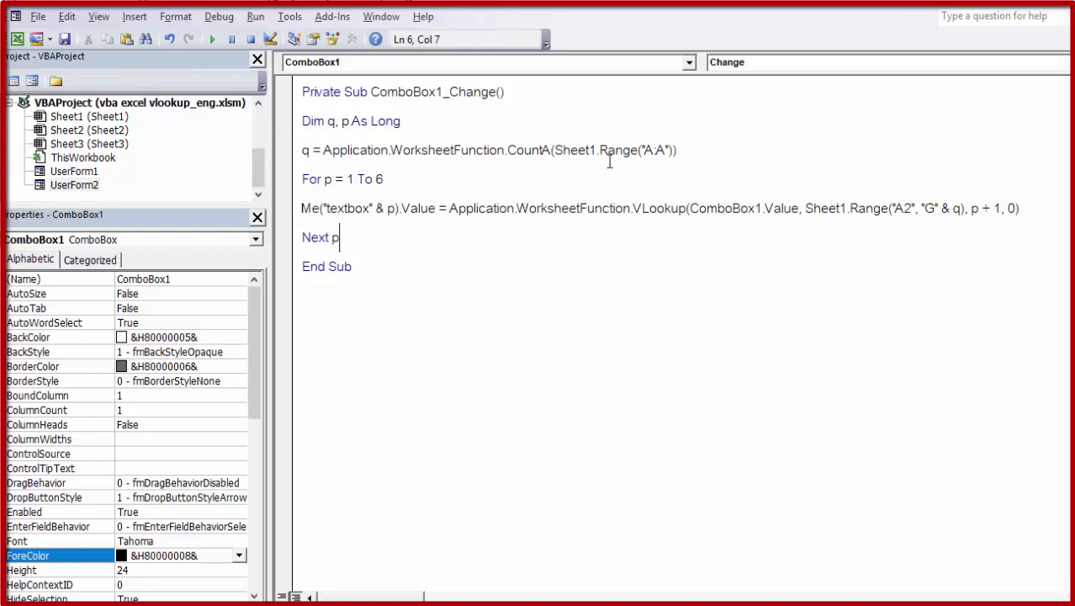
Step: Review the CountA line and the For p = 1 to 6 loop, then return to UserForm2's designer
{"action": "left_click_drag", "start_coordinate": [678, 152], "coordinate": [301, 151]}
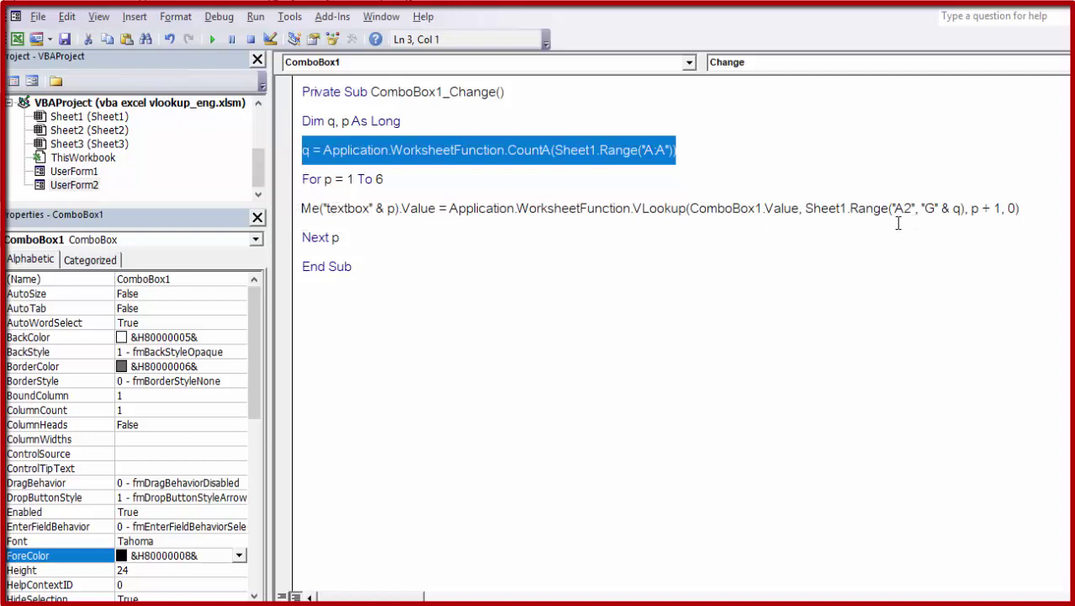
{"action": "left_click_drag", "start_coordinate": [302, 178], "coordinate": [359, 231]}
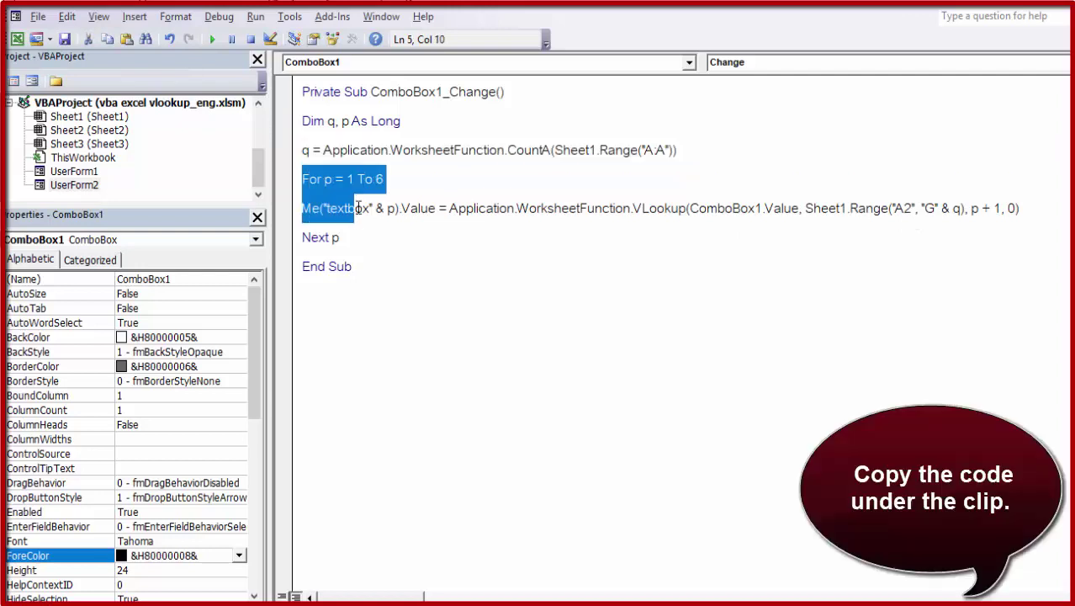
{"action": "left_click", "coordinate": [867, 290]}
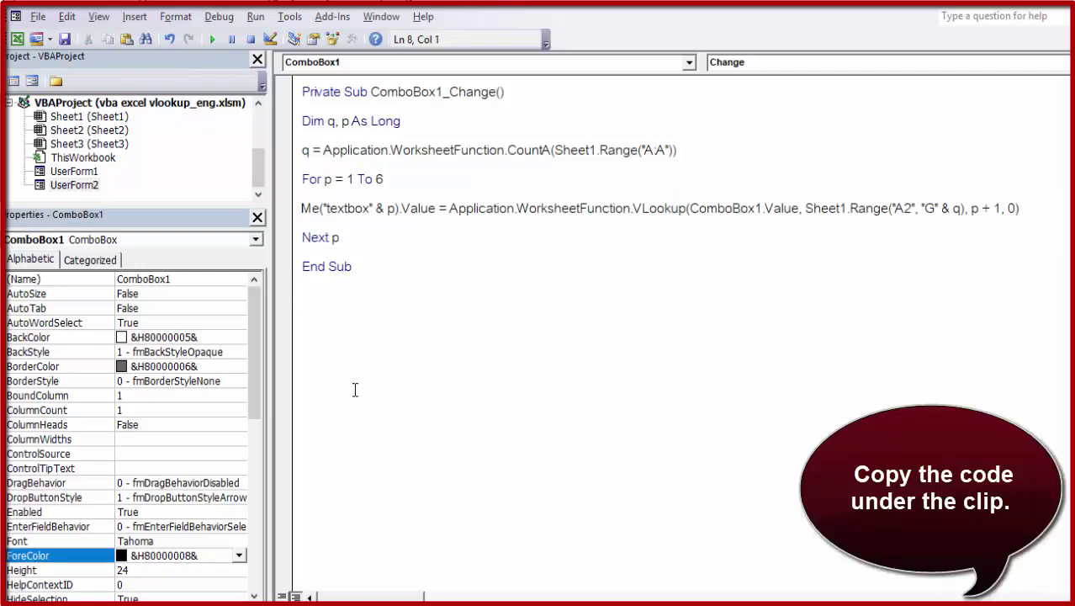
{"action": "left_click", "coordinate": [32, 80]}
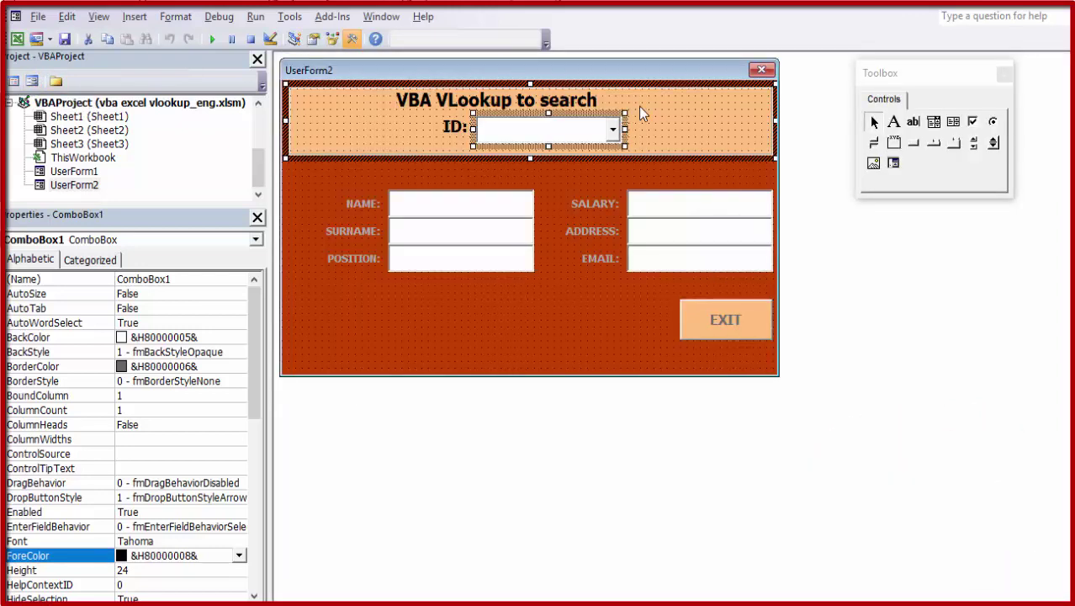
Step: Run UserForm2, look up the second, fifth and eighth employee IDs, then close the form
{"action": "left_click", "coordinate": [213, 39]}
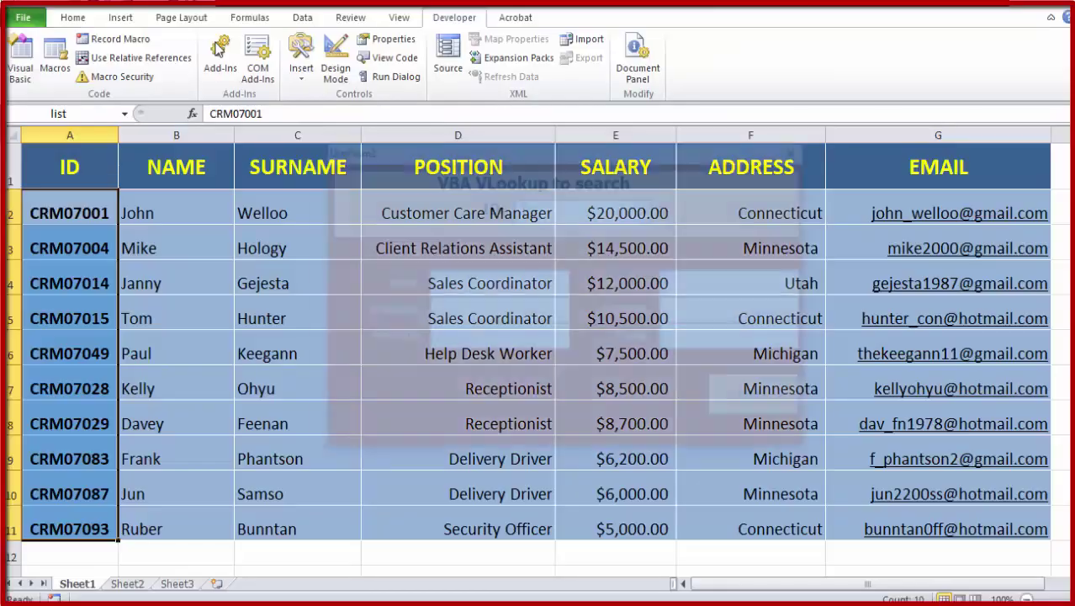
{"action": "left_click", "coordinate": [646, 209]}
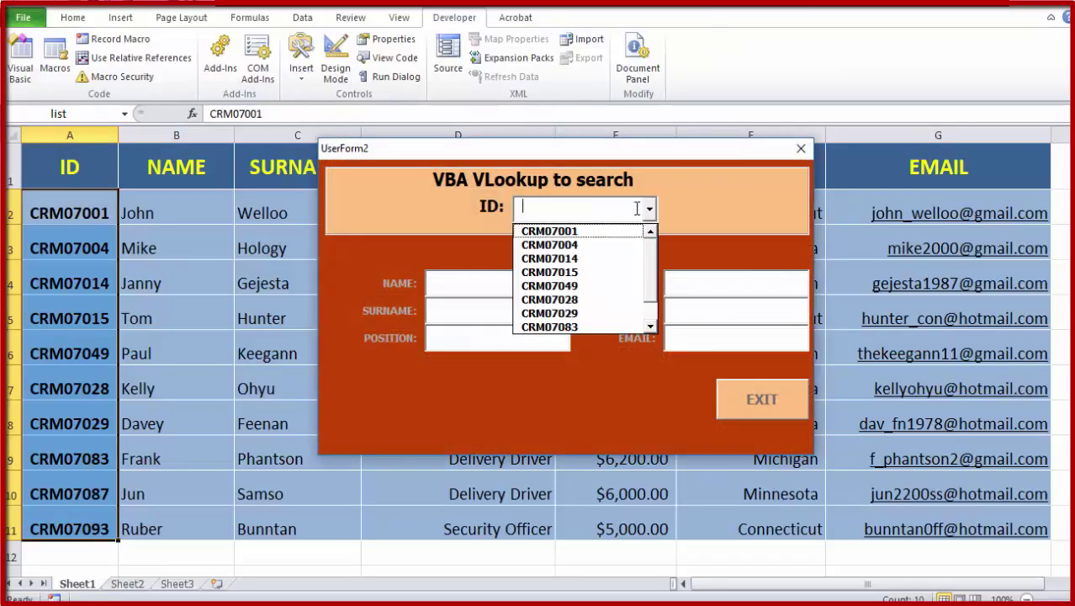
{"action": "left_click", "coordinate": [554, 244]}
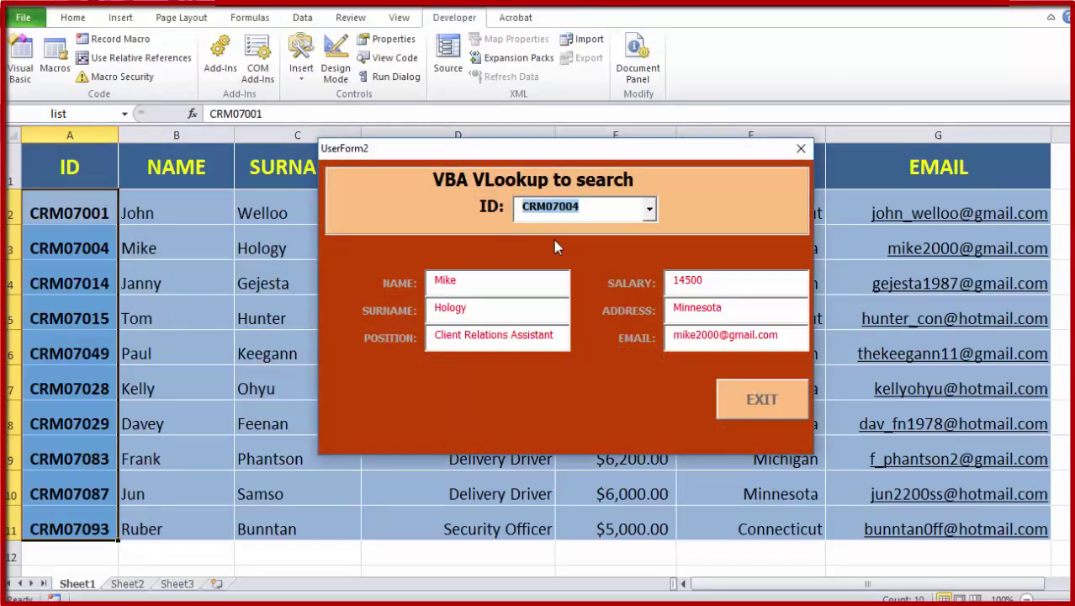
{"action": "left_click", "coordinate": [649, 210]}
{"action": "left_click", "coordinate": [555, 284]}
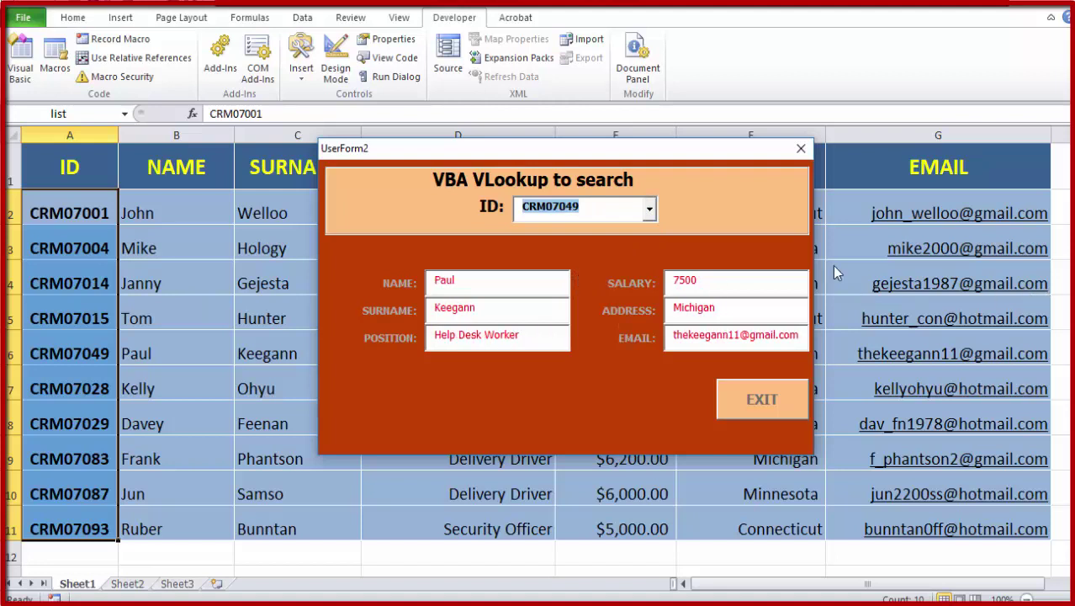
{"action": "left_click", "coordinate": [648, 209]}
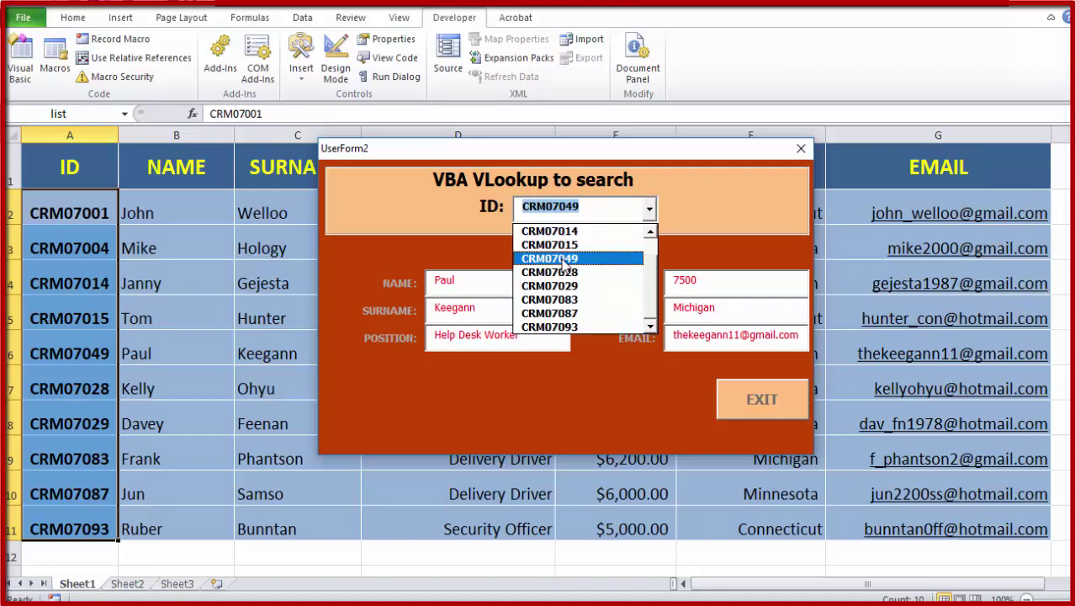
{"action": "left_click", "coordinate": [581, 300]}
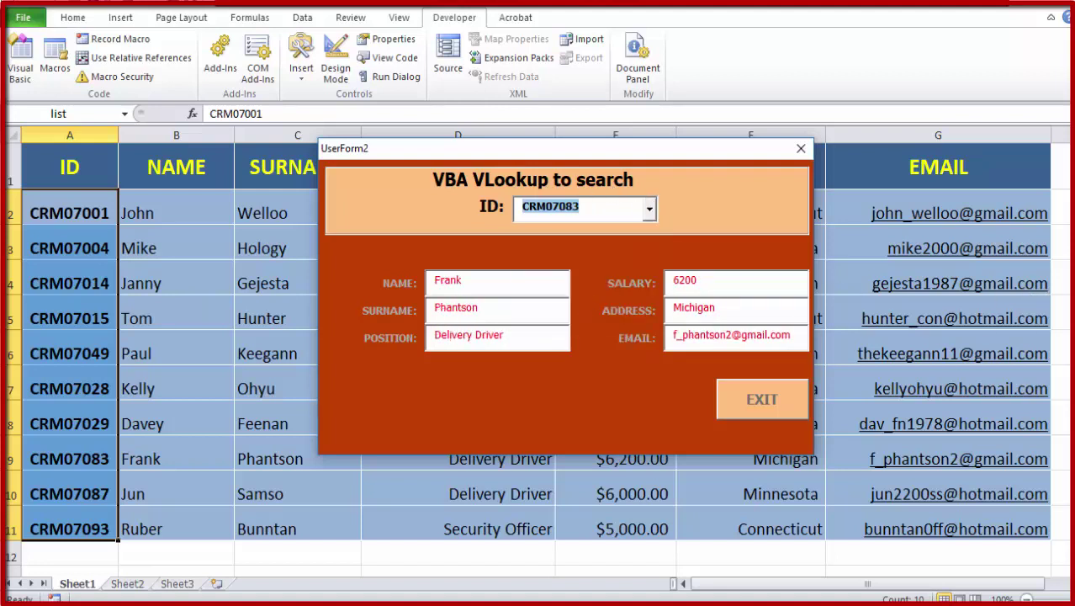
{"action": "left_click", "coordinate": [781, 396]}
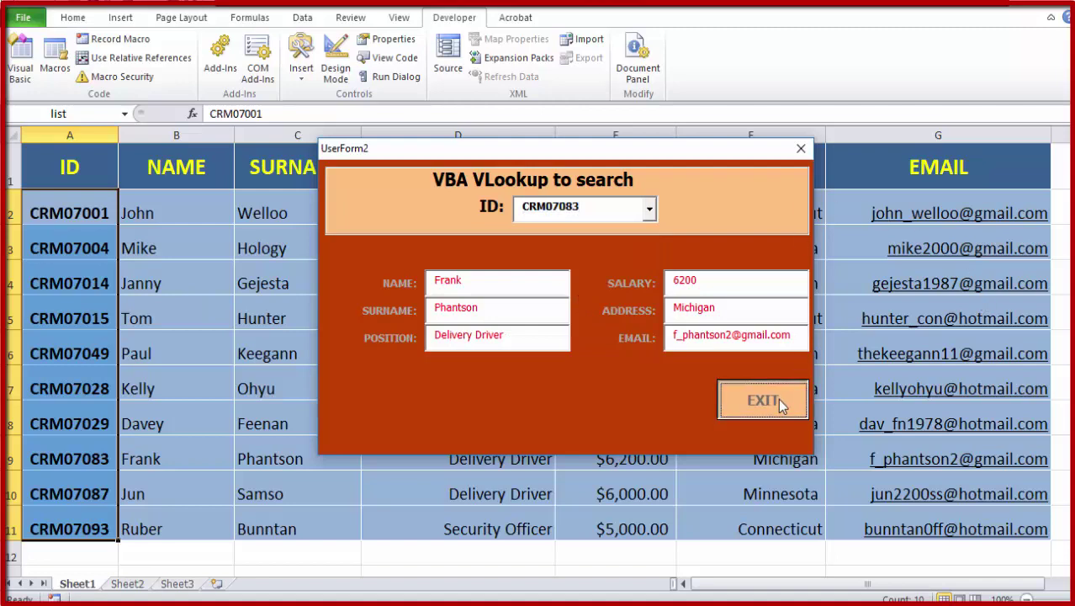
{"action": "left_click", "coordinate": [808, 154]}
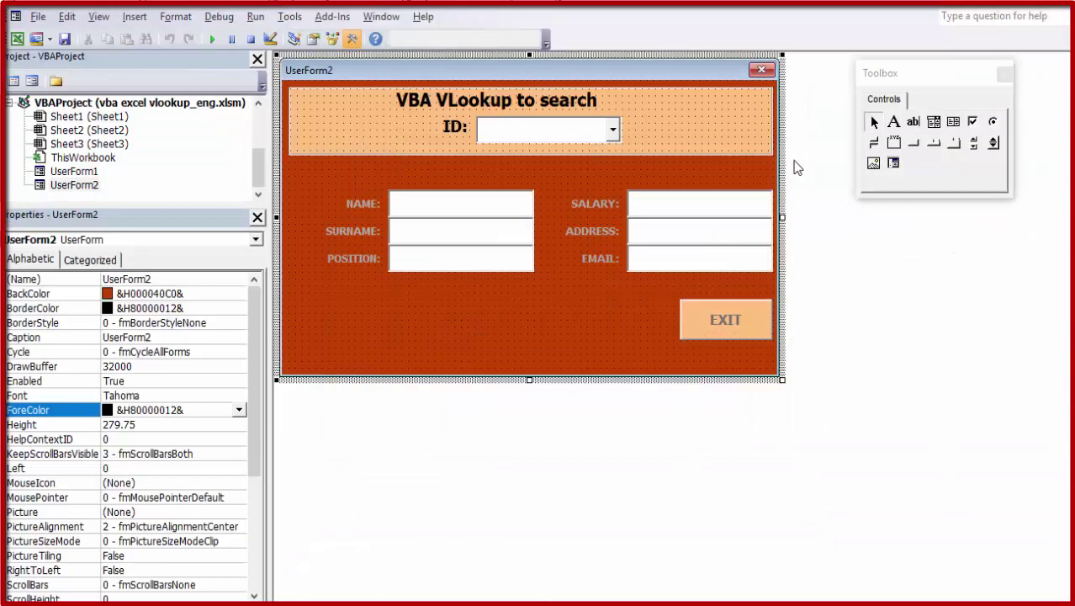
Step: Add 'Unload Me' to the EXIT button's CommandButton1_Click procedure
{"action": "left_click", "coordinate": [752, 333]}
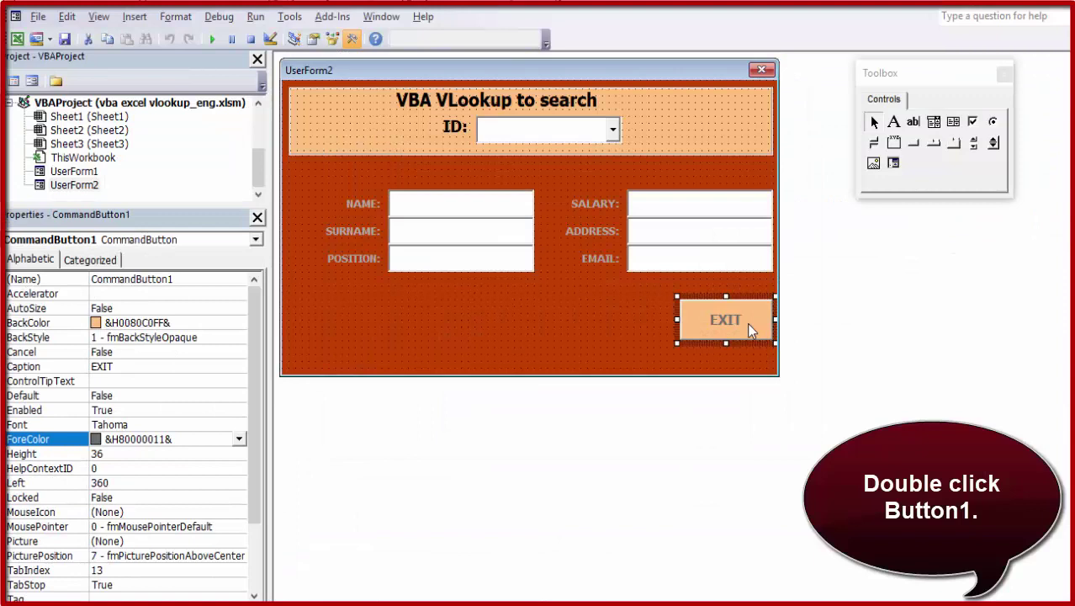
{"action": "double_click", "coordinate": [747, 322]}
{"action": "type", "text": "Unload Me"}
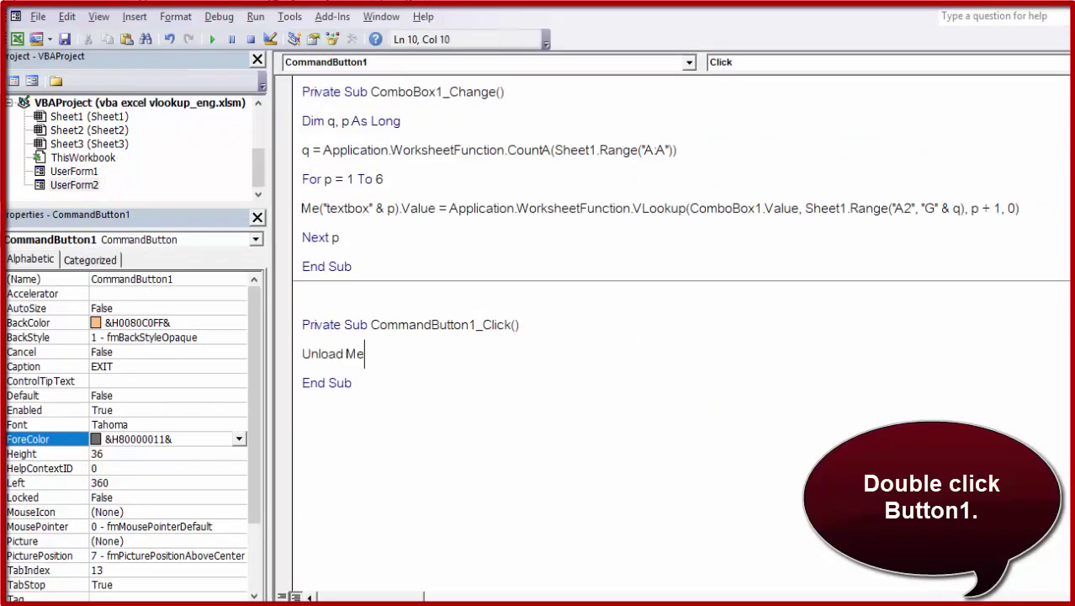
{"action": "left_click", "coordinate": [428, 447]}
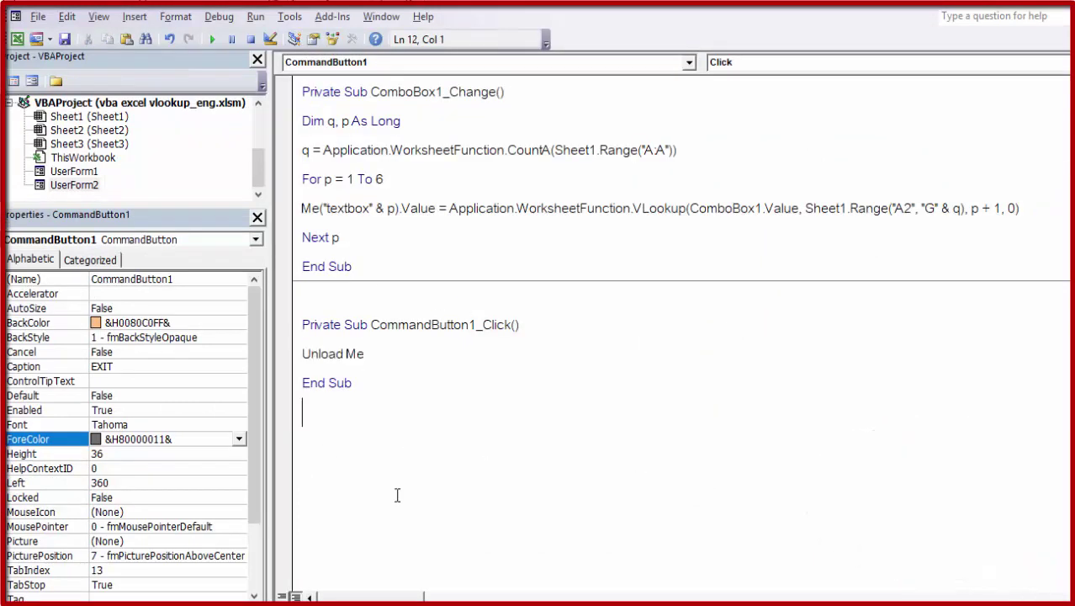
Step: Return to the UserForm2 designer and run the form again
{"action": "left_click", "coordinate": [32, 80]}
{"action": "left_click", "coordinate": [775, 337]}
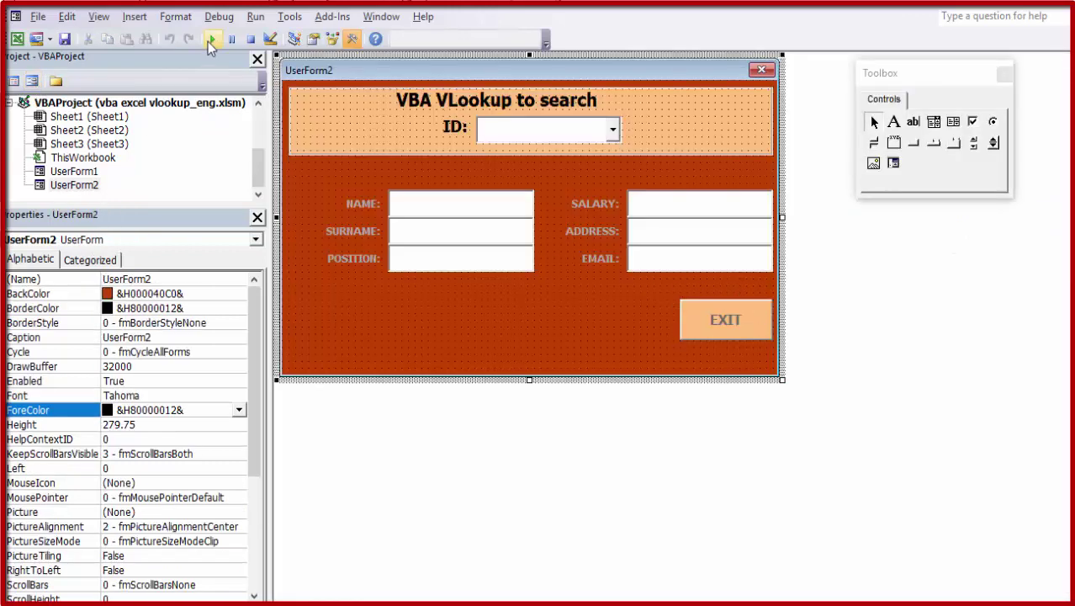
{"action": "left_click", "coordinate": [214, 40]}
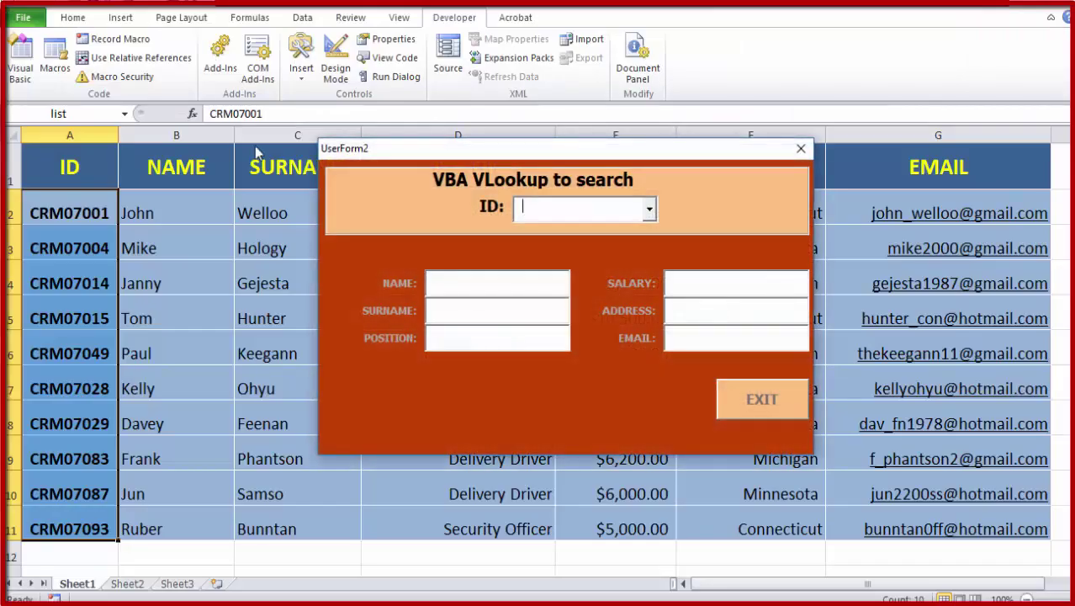
Step: Look up the third, ninth and seventh employee IDs, then unload the form with EXIT
{"action": "left_click", "coordinate": [649, 208]}
{"action": "left_click", "coordinate": [547, 267]}
{"action": "left_click", "coordinate": [650, 211]}
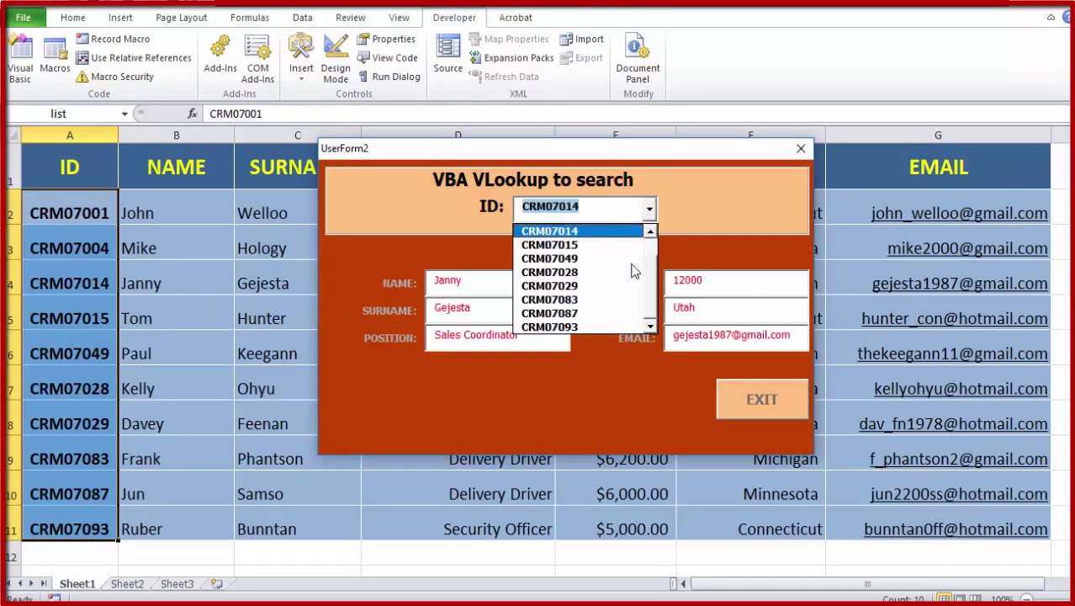
{"action": "left_click", "coordinate": [596, 318]}
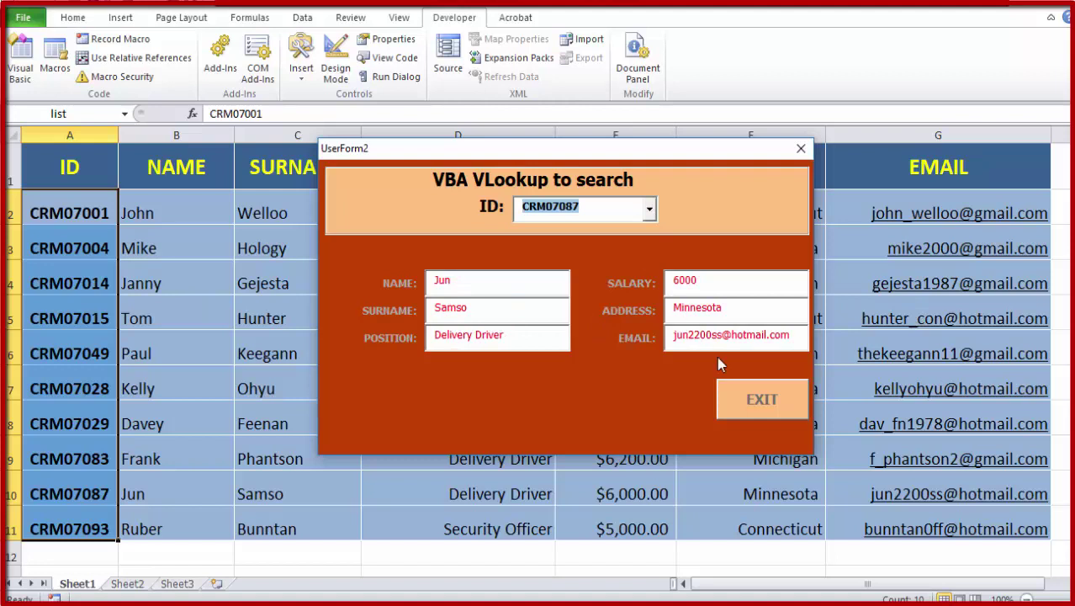
{"action": "left_click", "coordinate": [650, 211]}
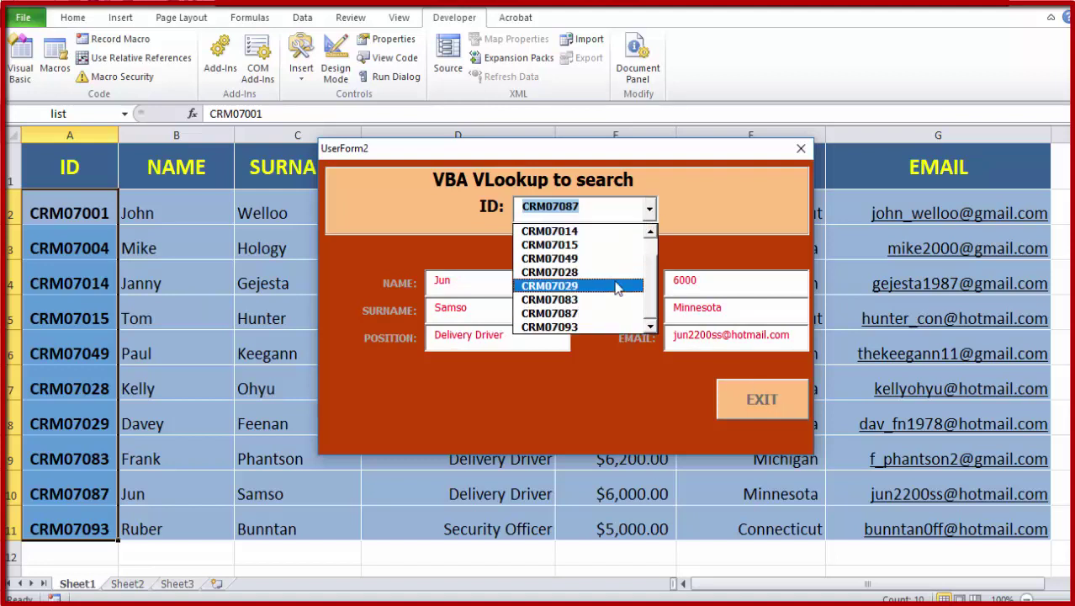
{"action": "left_click", "coordinate": [614, 283]}
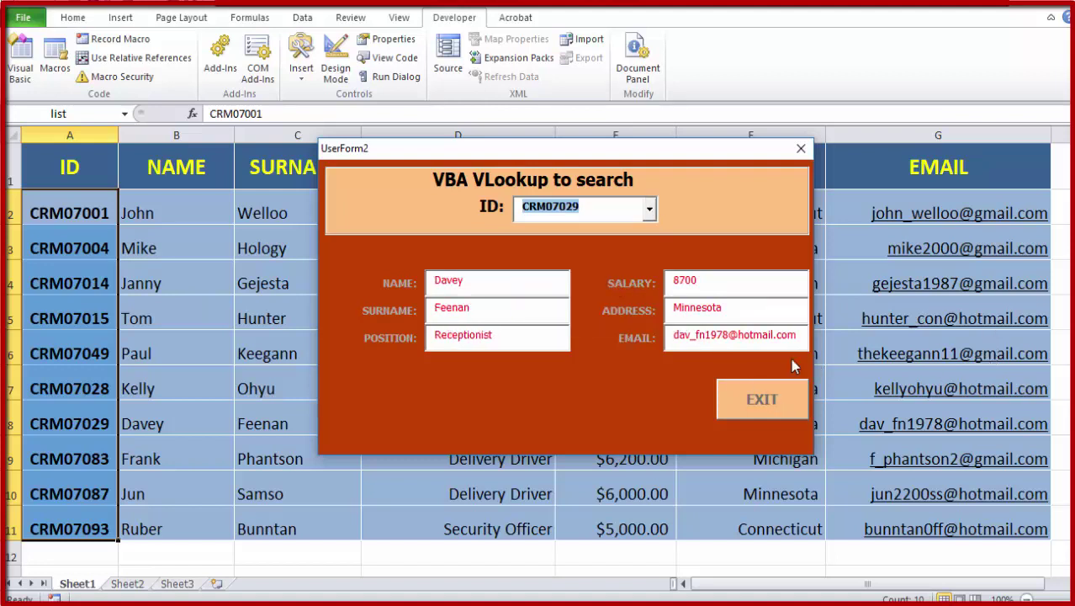
{"action": "left_click", "coordinate": [774, 399]}
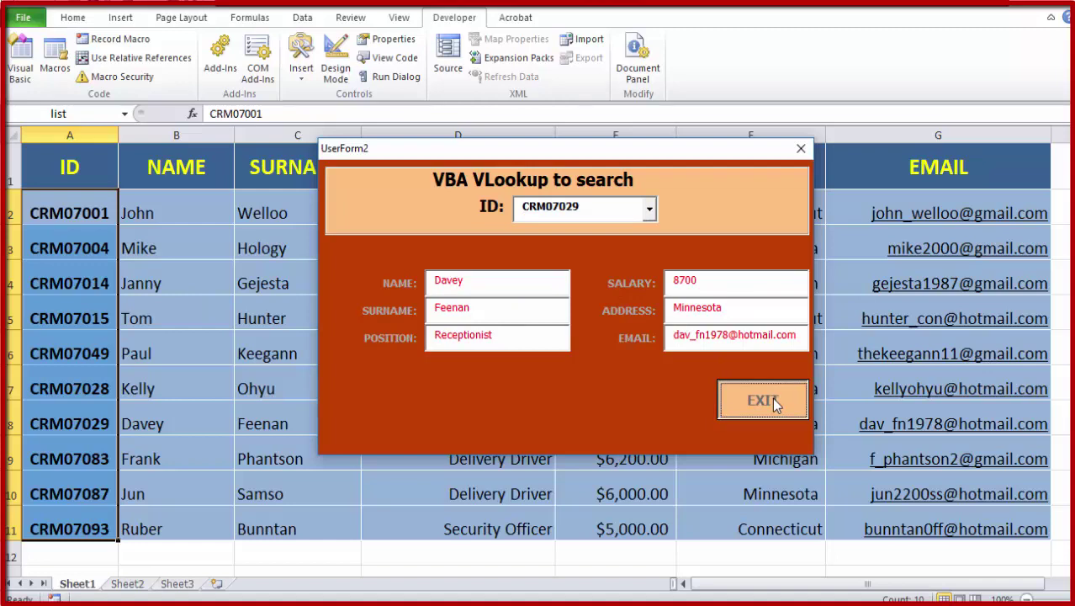
{"action": "left_click", "coordinate": [772, 399]}
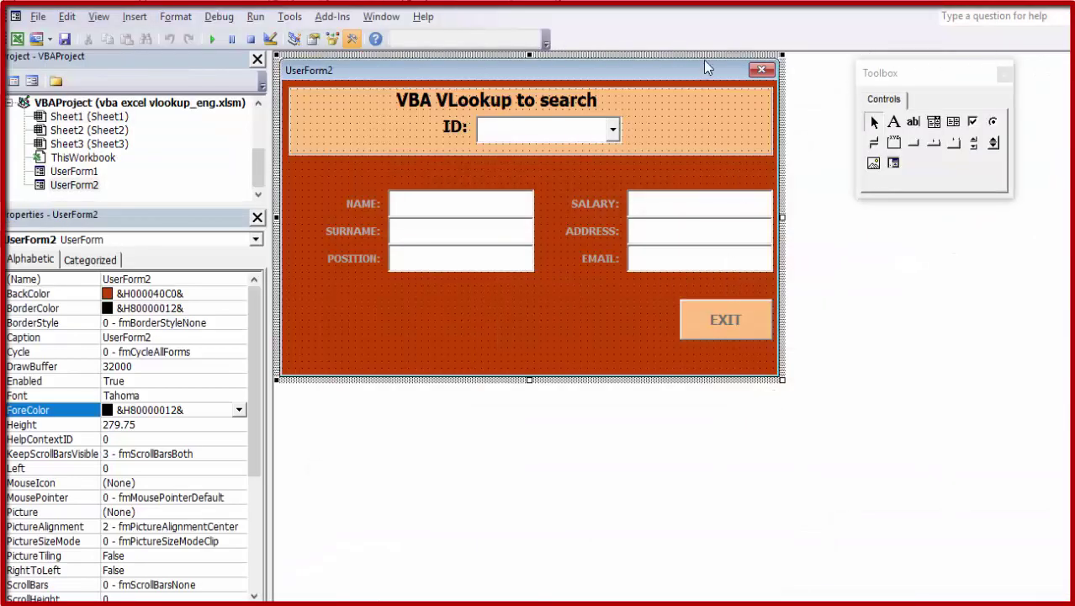